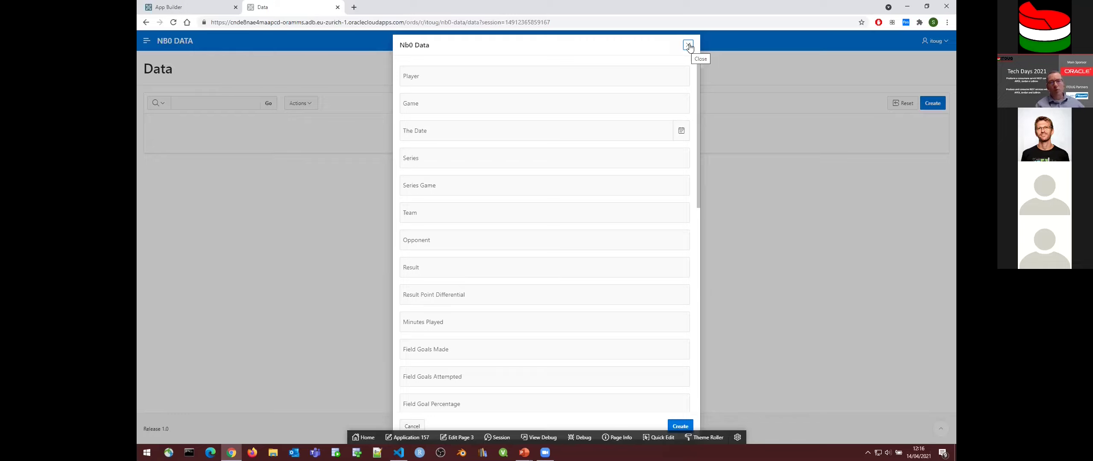
Step: Close the Nb0 Data form, return to the Application 157 home page and start creating a Data Loading page
left_click(689, 45)
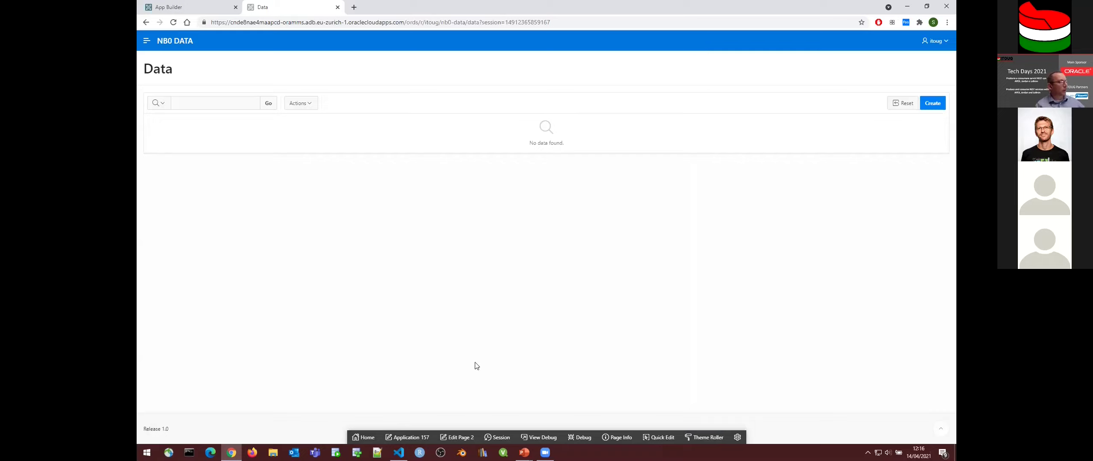
left_click(419, 440)
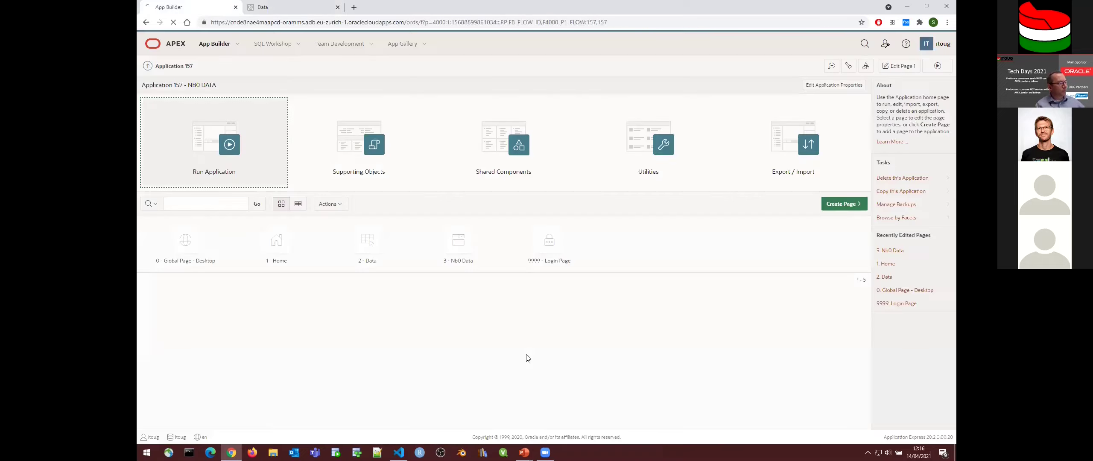
left_click(843, 203)
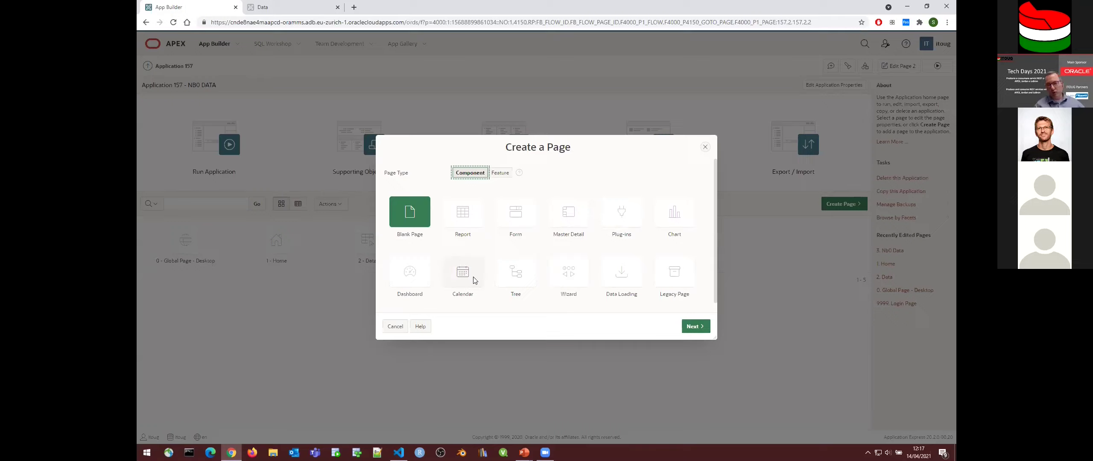
left_click(622, 277)
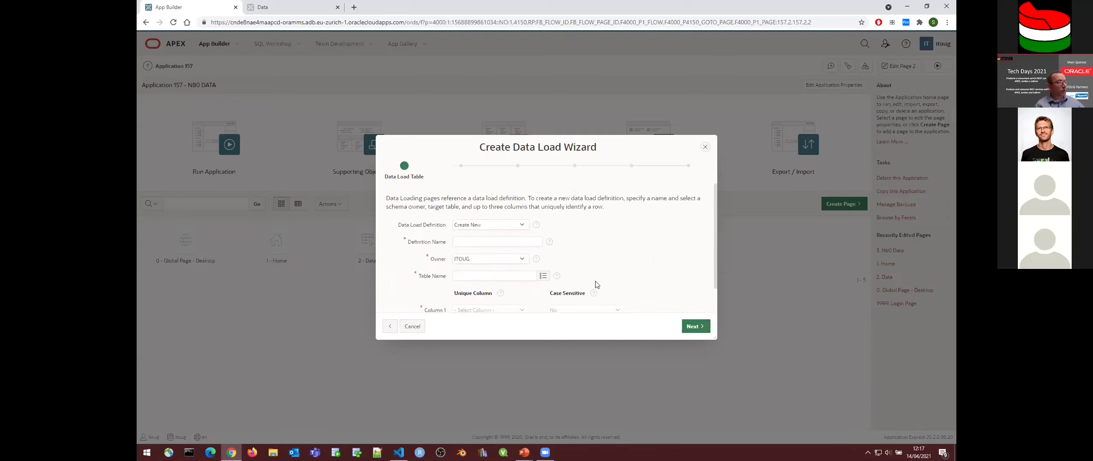
Step: Name the new data load definition LOAD DATA and choose NB0_DATA as its target table
left_click(484, 242)
left_click(474, 256)
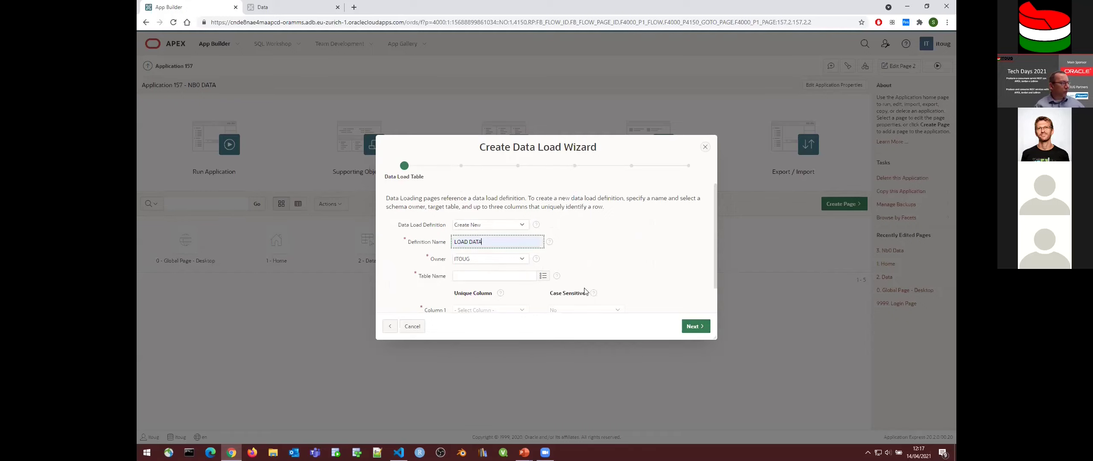
left_click(543, 276)
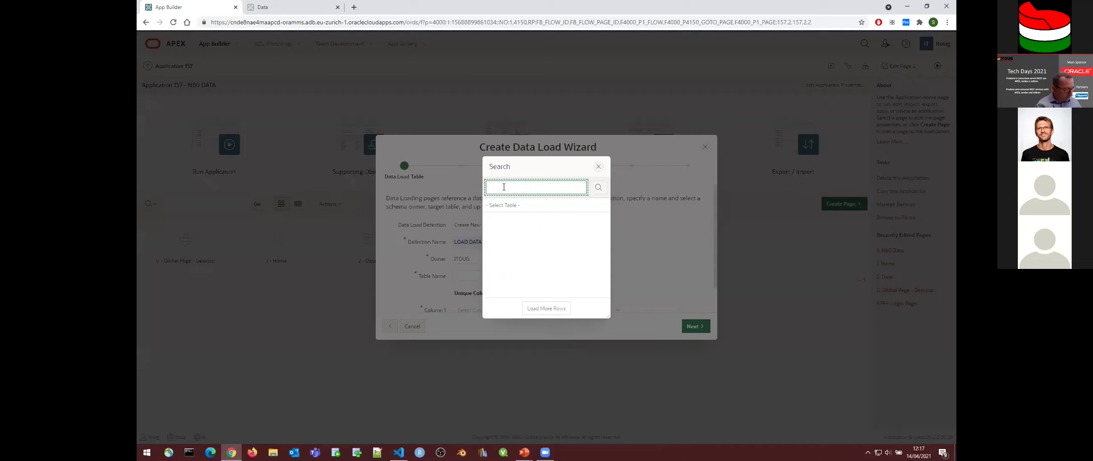
type("nb")
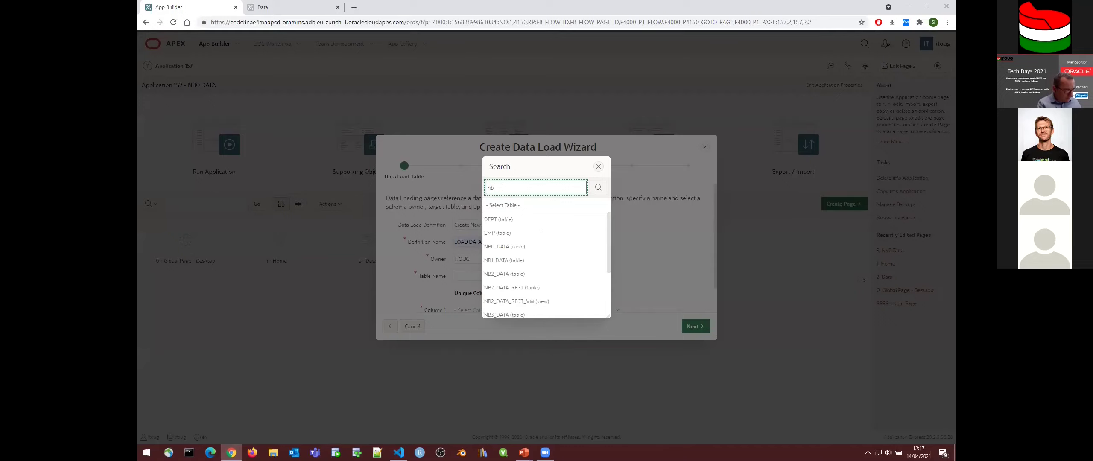
type("0")
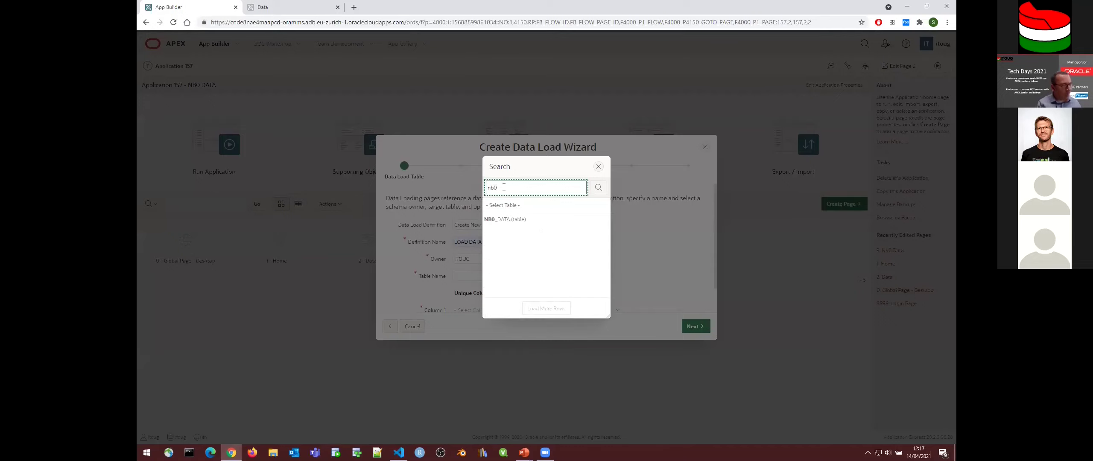
left_click(499, 220)
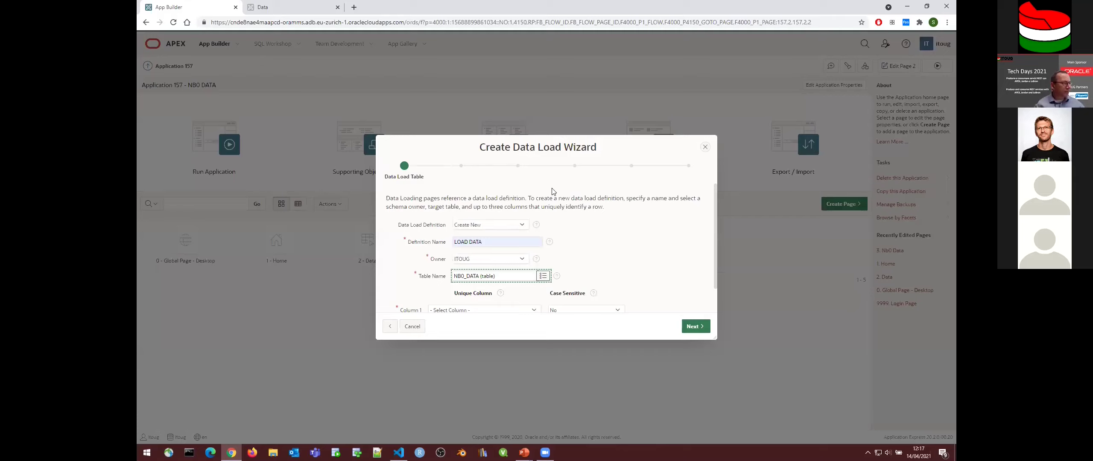
Step: Set PLAYER, GAME and THE_DATE as the data load's unique columns and continue to the transformation rules
scroll(552, 191, "down", 1)
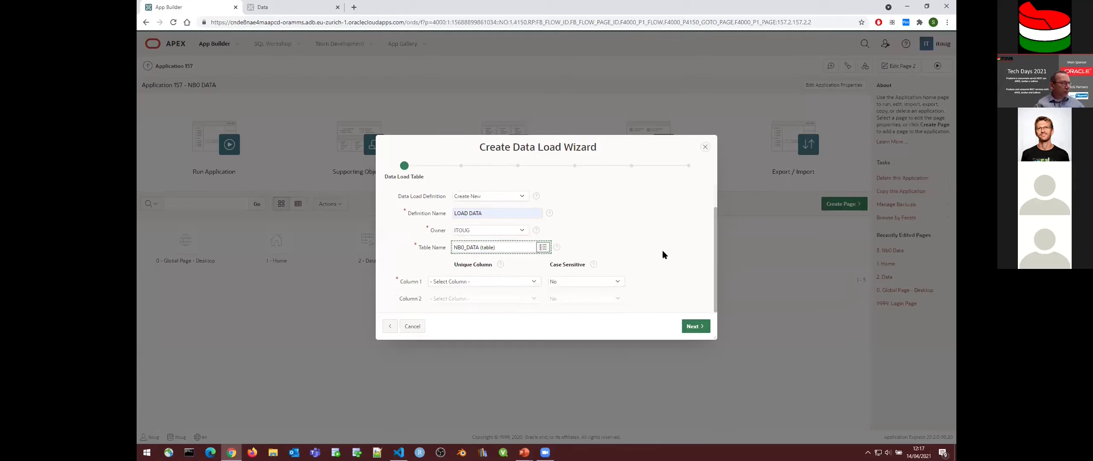
left_click(534, 284)
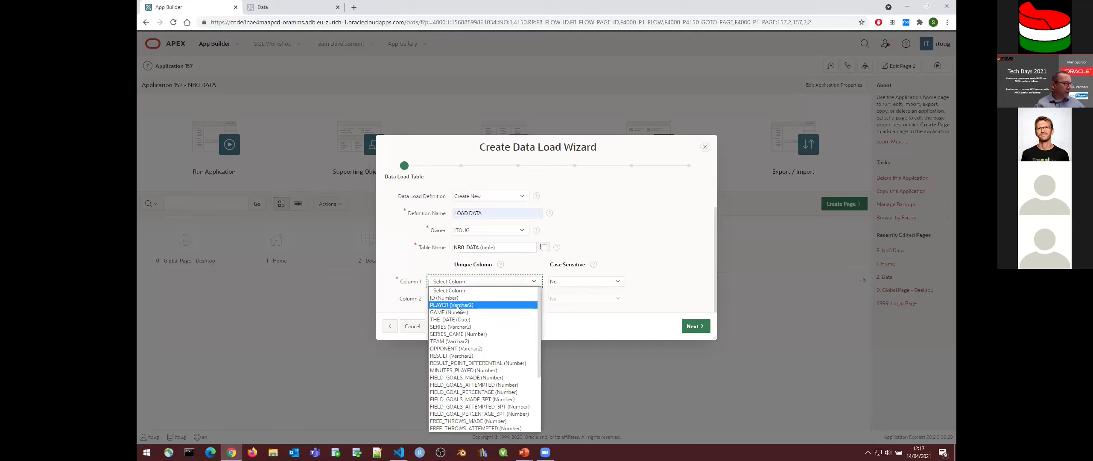
left_click(458, 305)
left_click(533, 302)
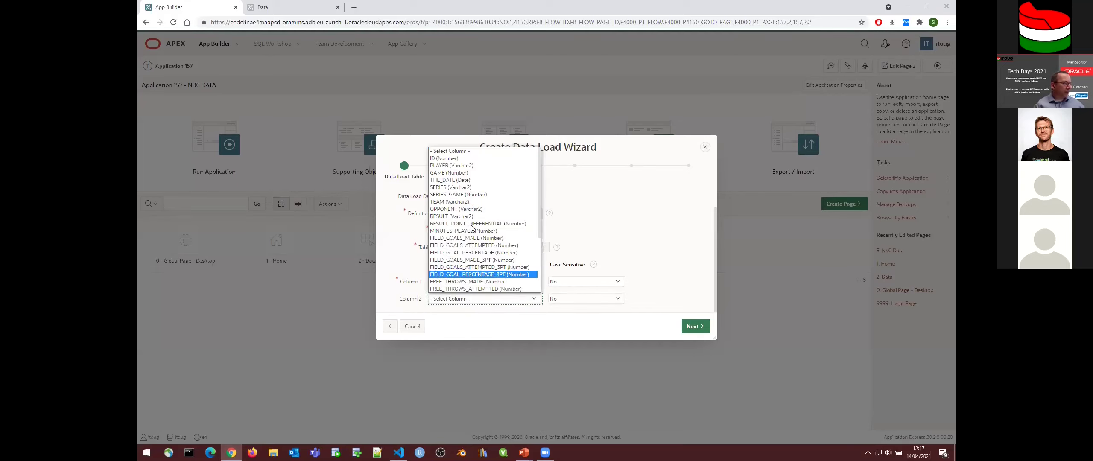
left_click(460, 173)
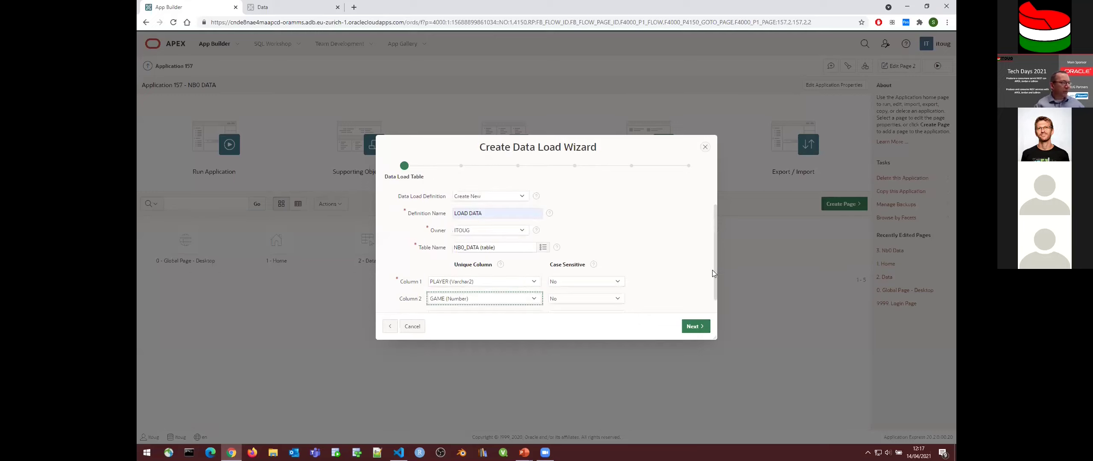
scroll(713, 291, "down", 1)
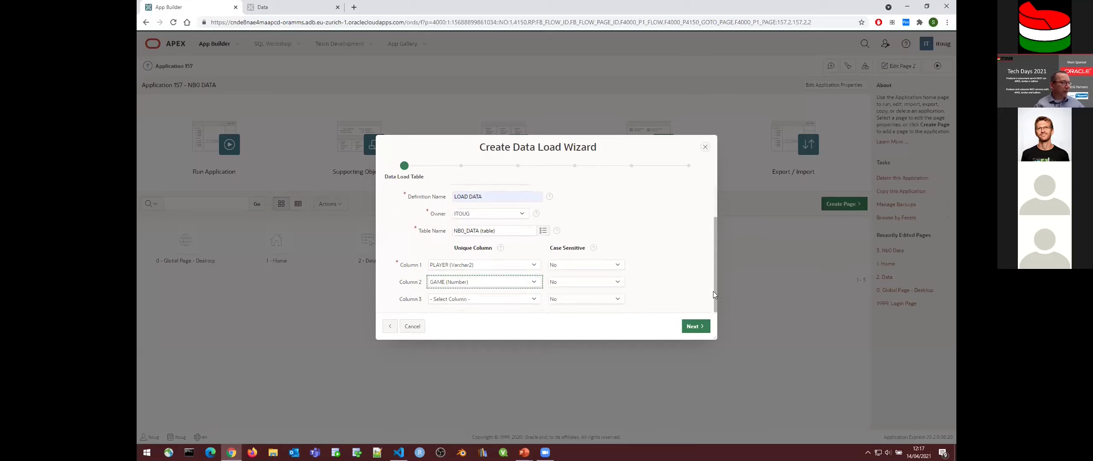
left_click(533, 301)
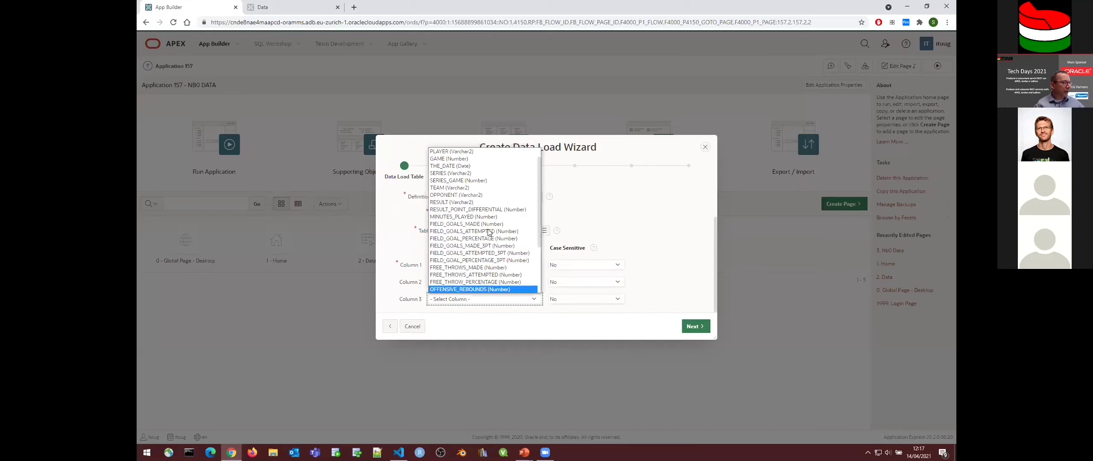
left_click(456, 168)
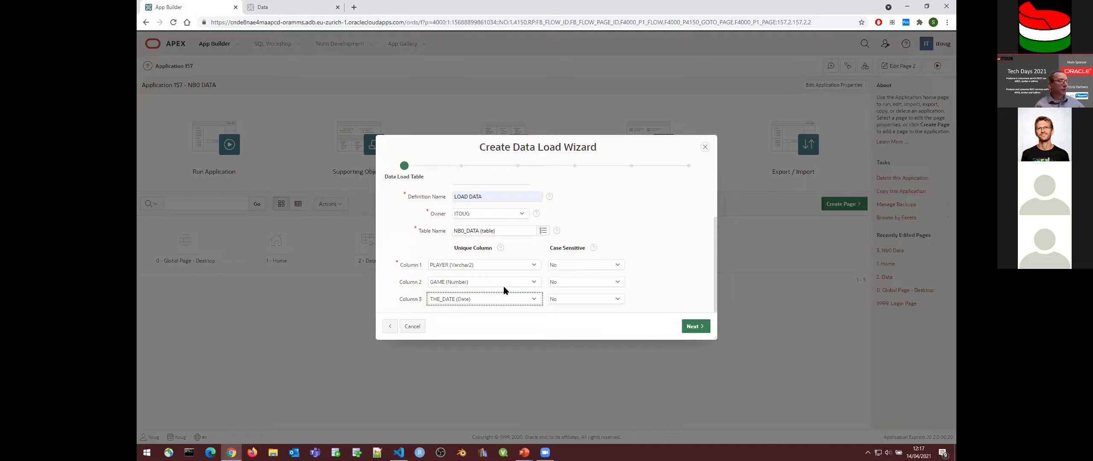
left_click(690, 326)
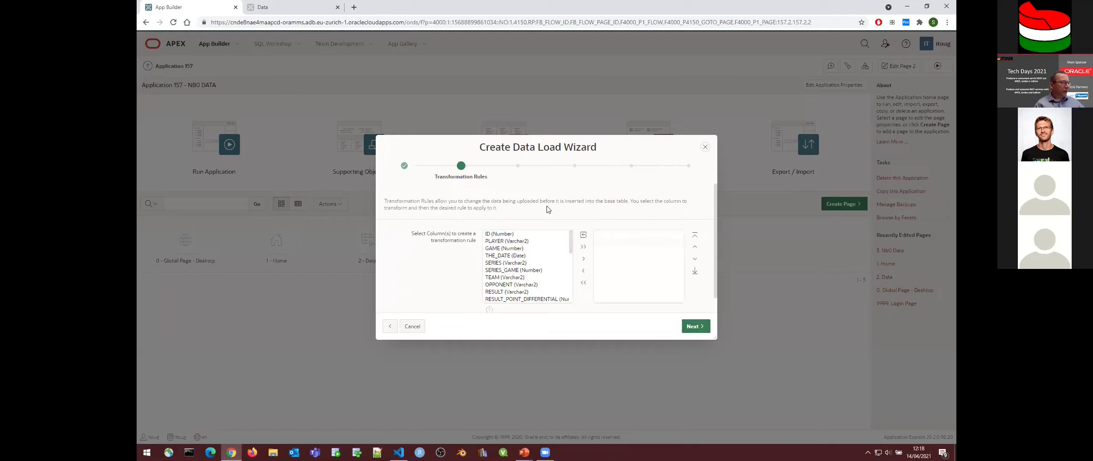
Step: Continue without transformation rules or table lookups, set the page mode to Modal Dialog, and leave the pages without a navigation menu entry
left_click(687, 333)
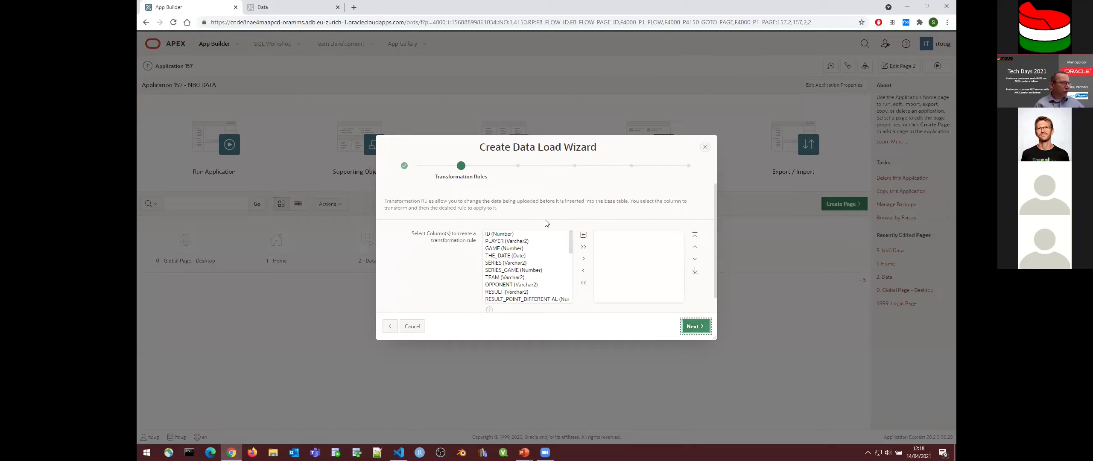
left_click(697, 330)
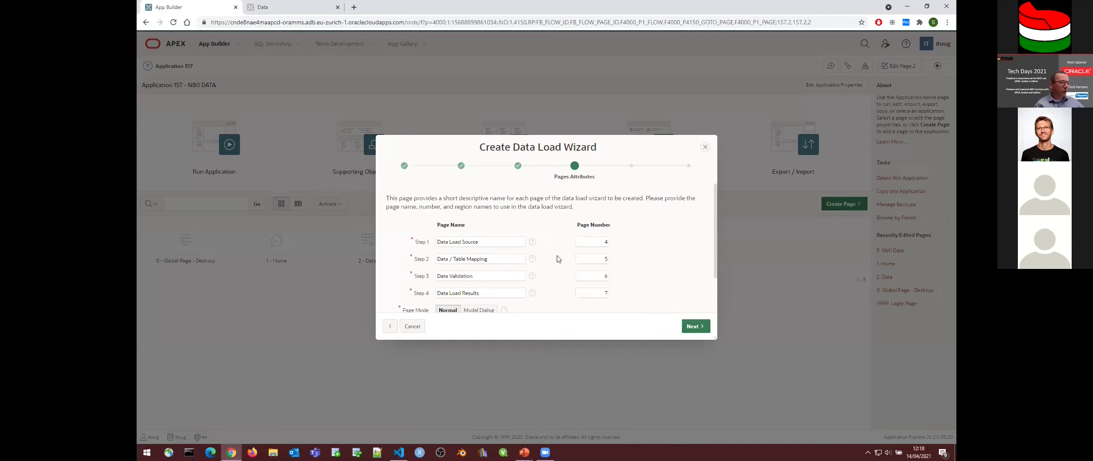
scroll(559, 259, "down", 1)
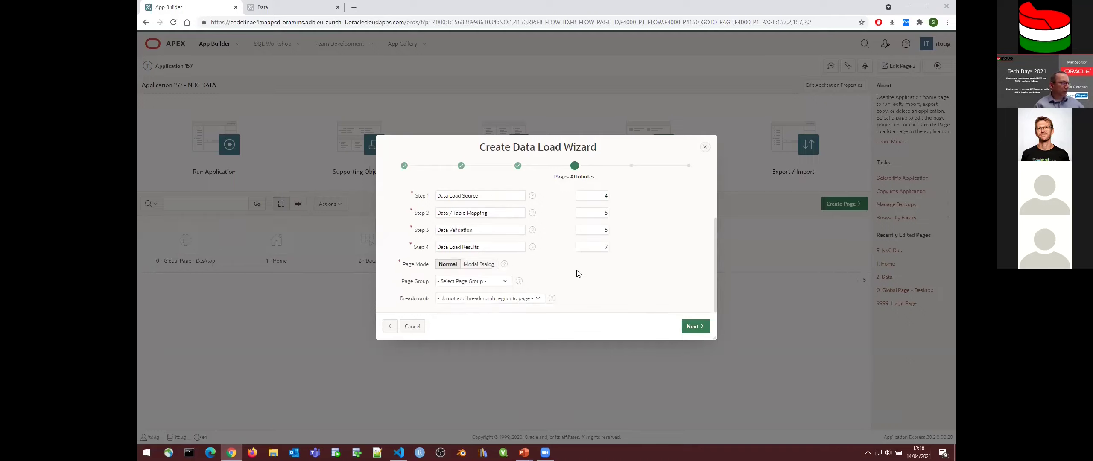
left_click(479, 267)
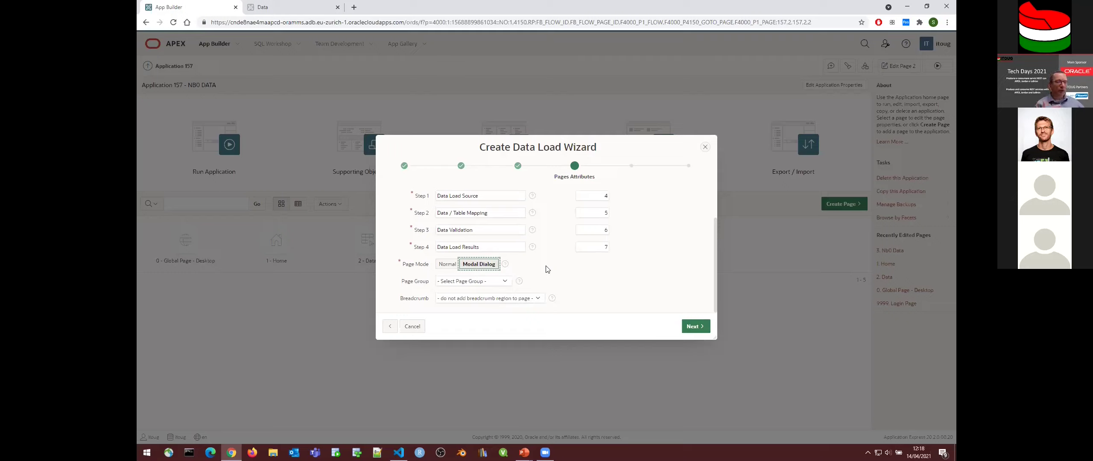
left_click(697, 327)
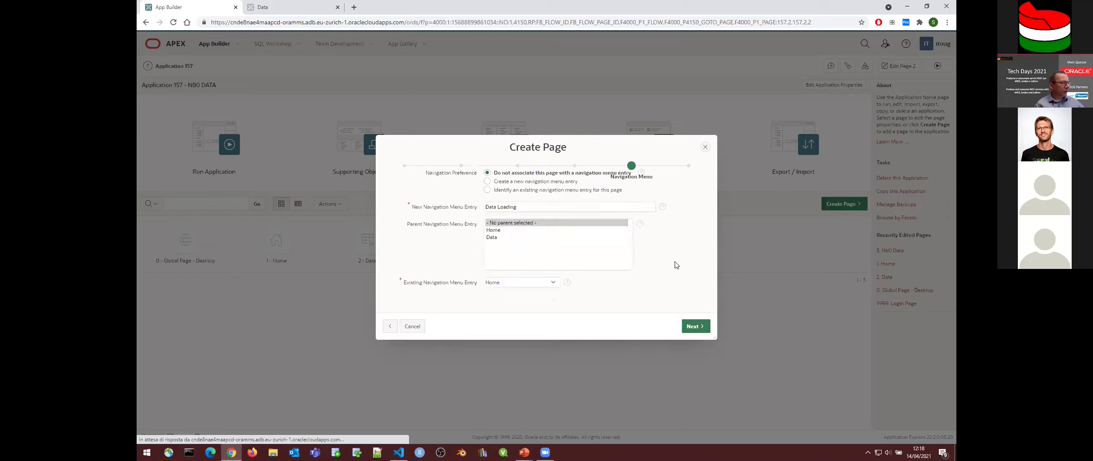
left_click(696, 326)
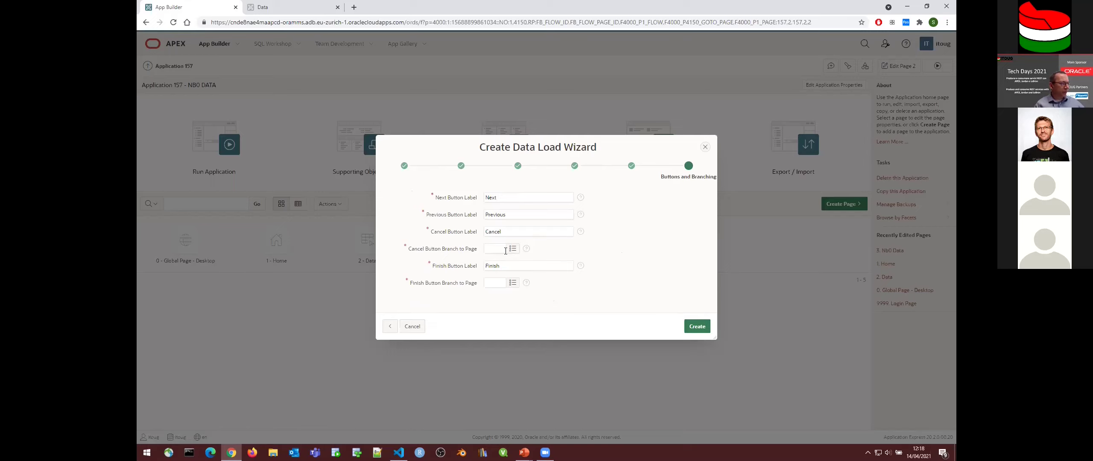
Step: Set both the Cancel and Finish buttons to branch to page 2 and create the data load wizard
left_click(512, 249)
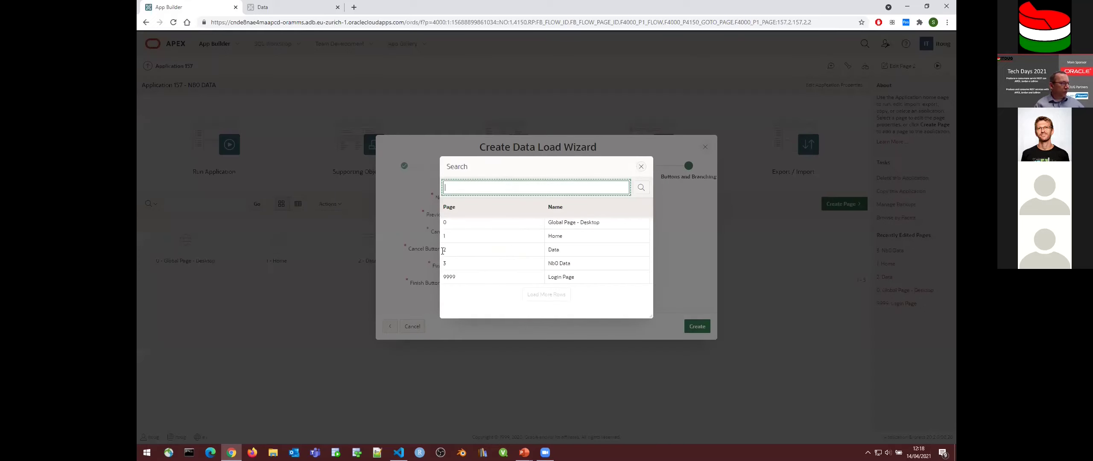
left_click(445, 253)
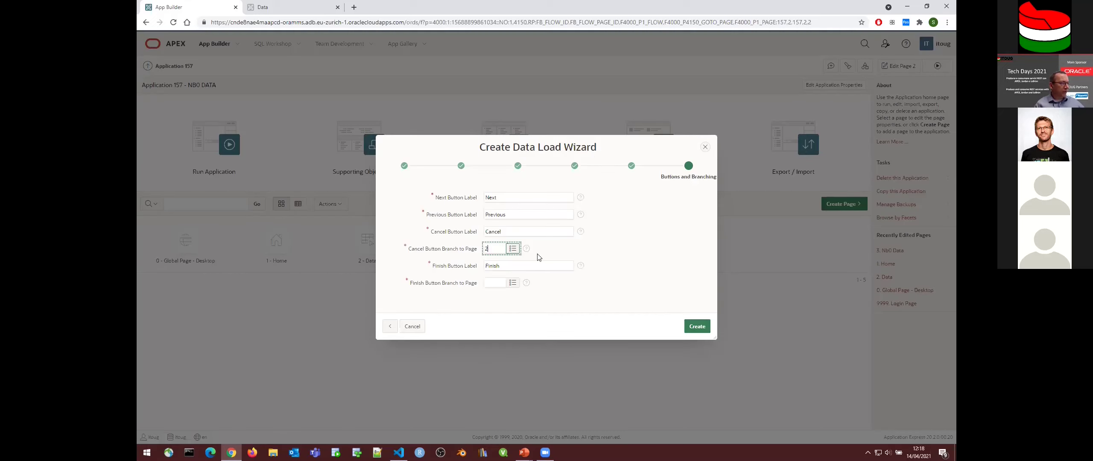
left_click(514, 285)
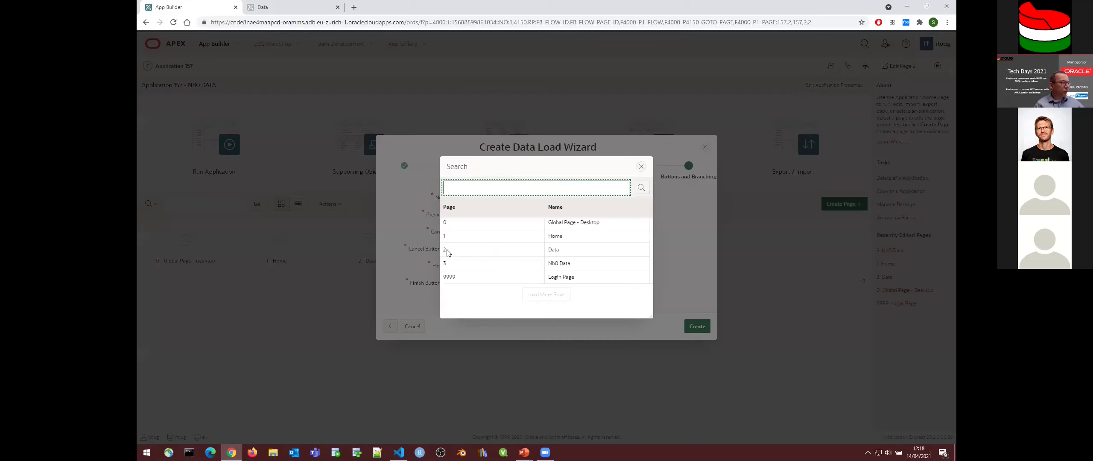
left_click(445, 250)
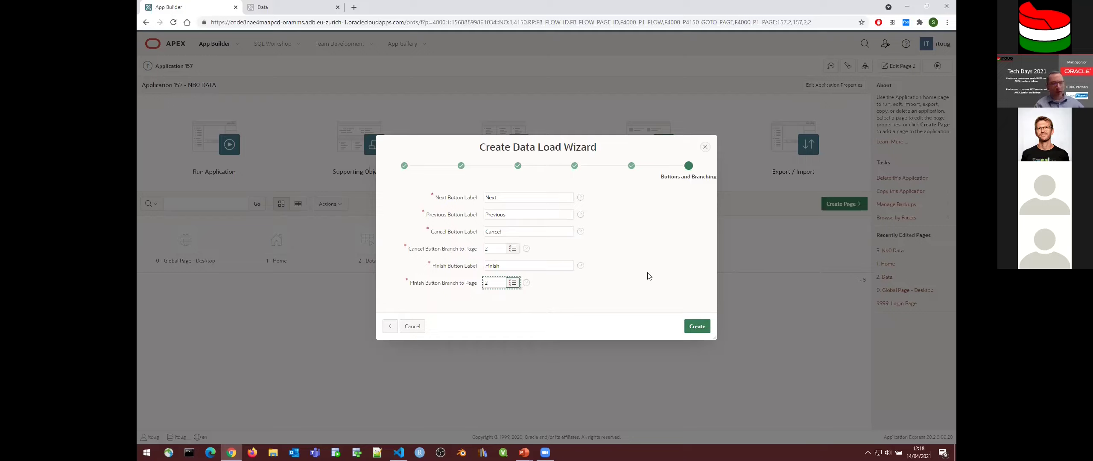
left_click(688, 329)
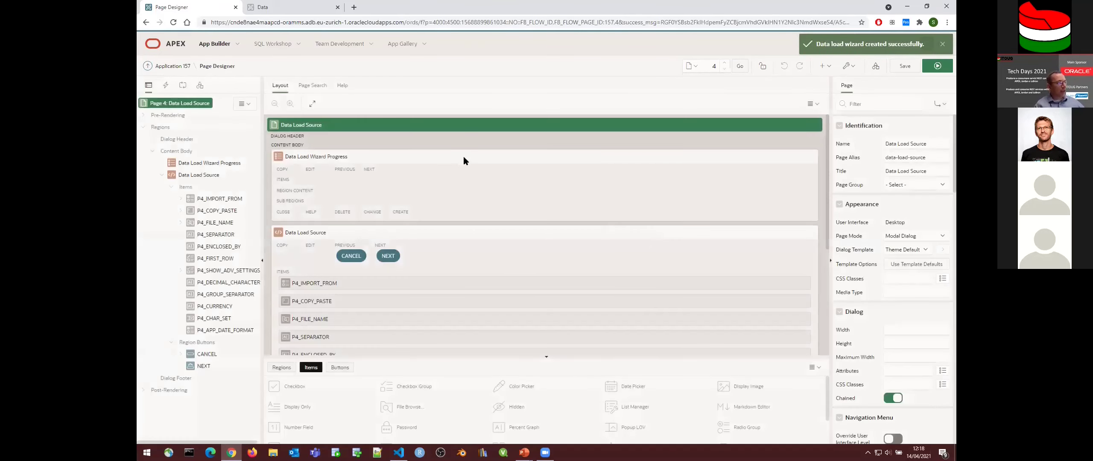
Step: Return to the Application 157 home page, run the application, and open its Data page for editing in Page Designer
left_click(167, 66)
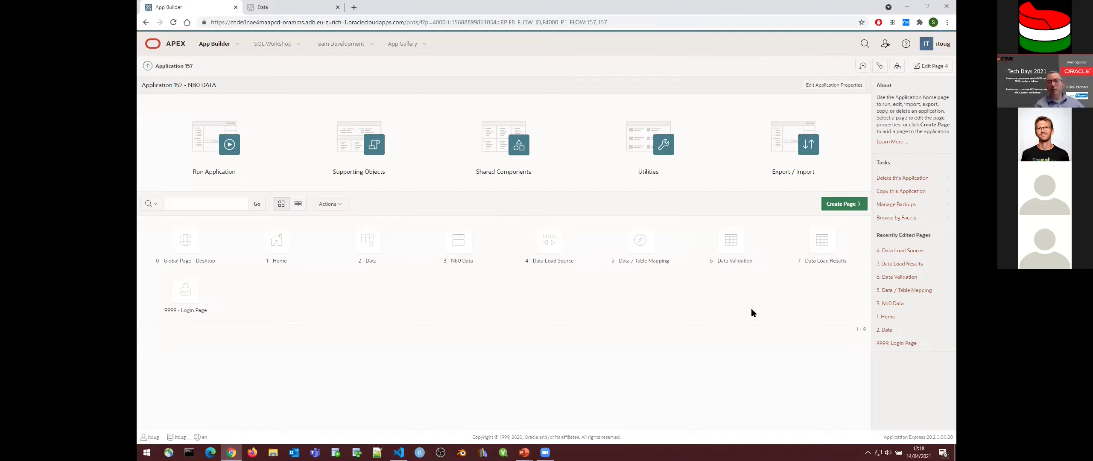
left_click(227, 155)
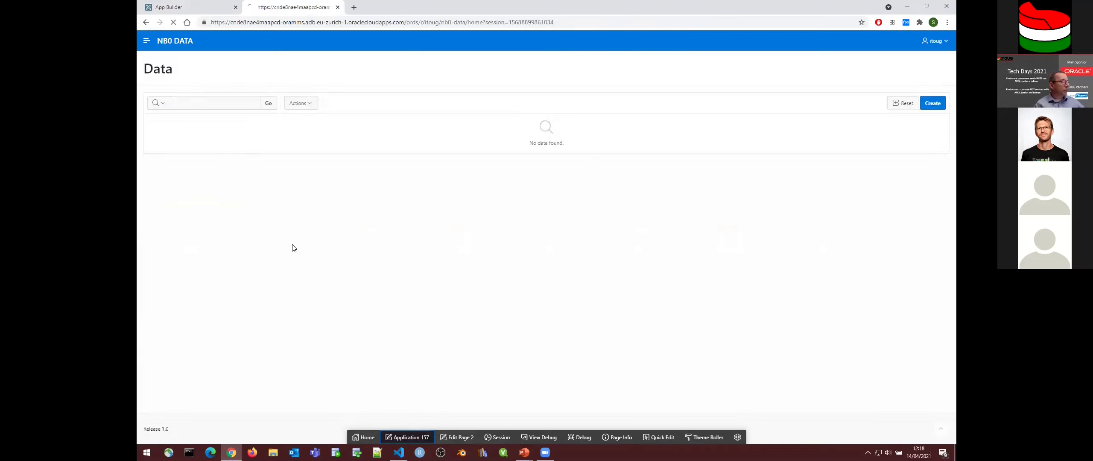
left_click(145, 42)
left_click(157, 79)
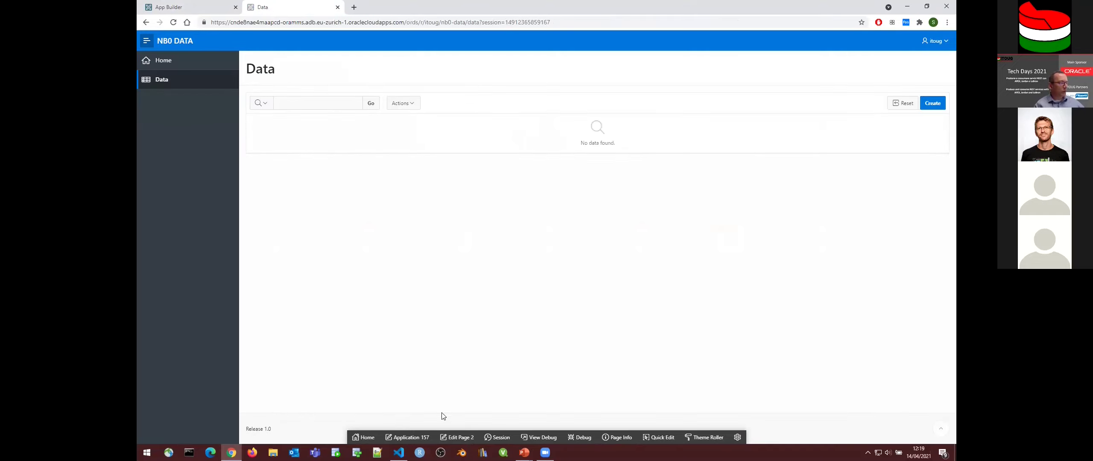
left_click(457, 437)
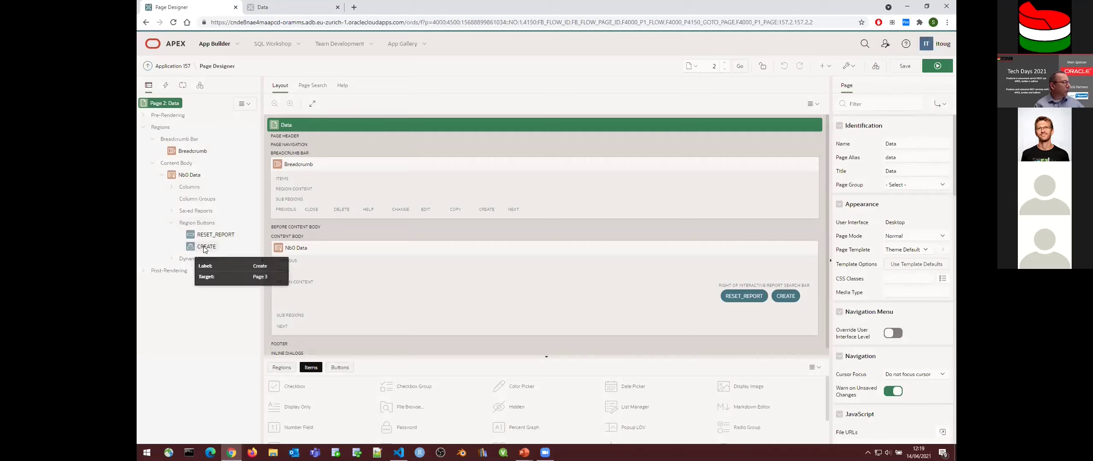
Step: Create a button named LOAD_DATA with the label Load Data among the Nb0 Data region's buttons
right_click(200, 223)
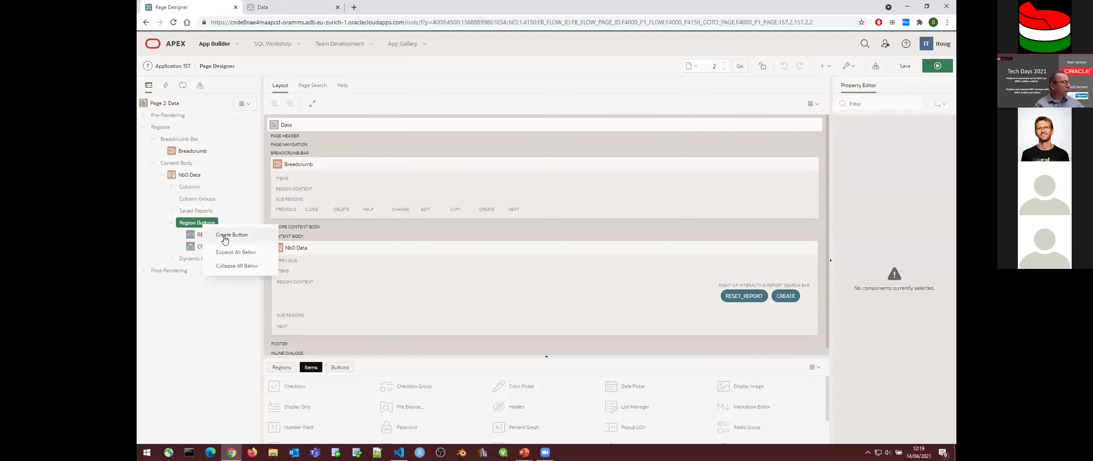
left_click(223, 234)
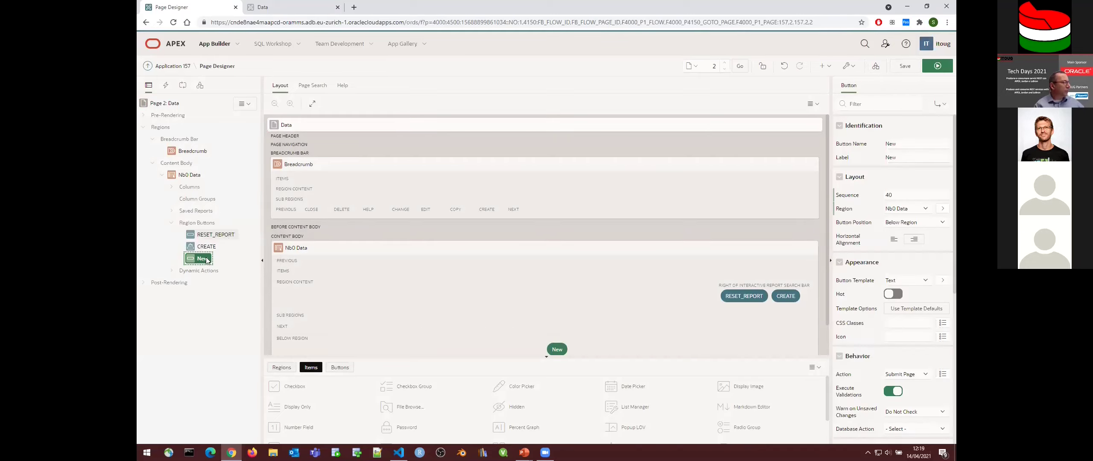
double_click(893, 144)
type("LO")
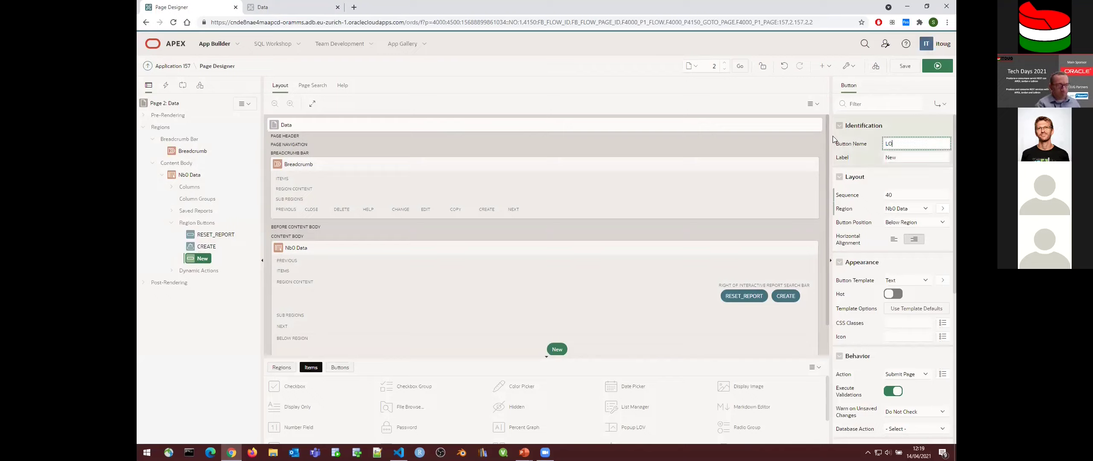
type("AD_DATA")
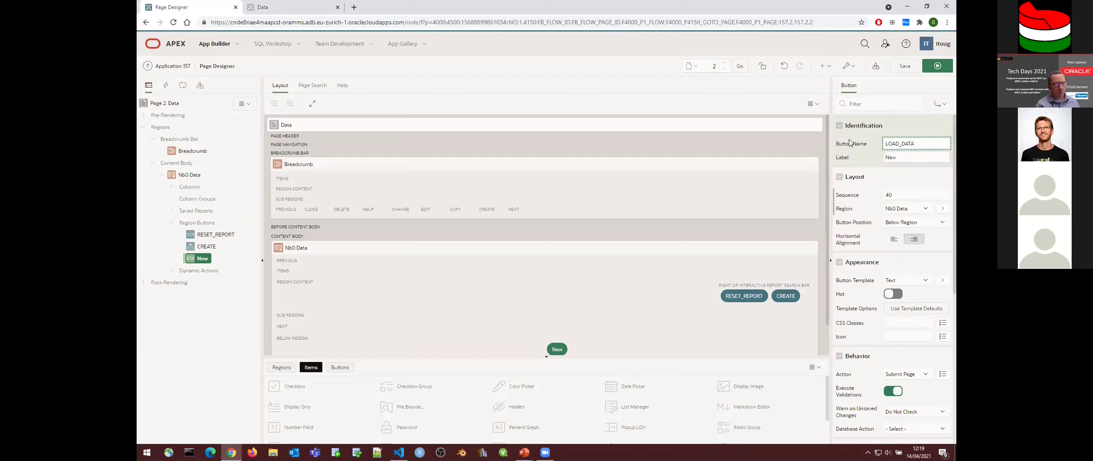
left_click(935, 157)
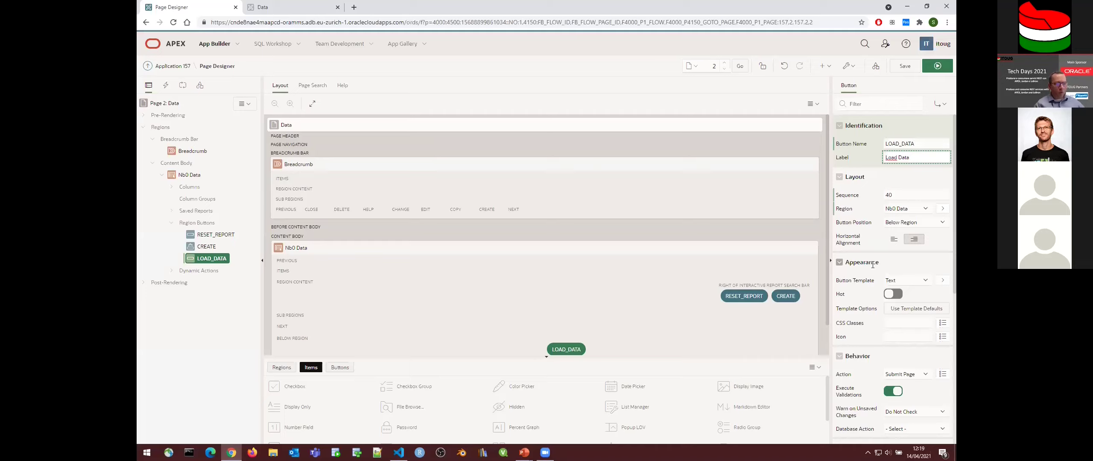
Step: Position the LOAD_DATA button Right of Interactive Report Search Bar, make it hot, save, and check it on the reloaded Data page
left_click(902, 224)
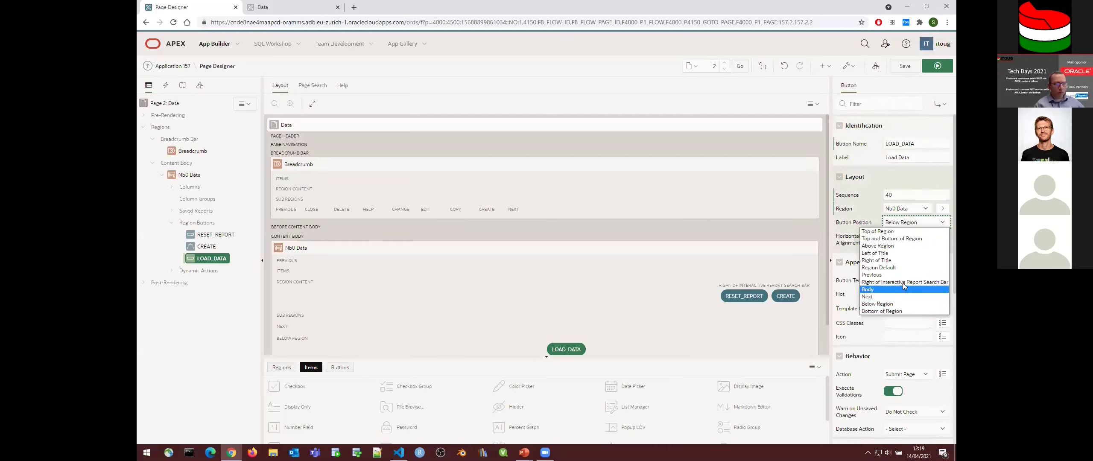
left_click(903, 282)
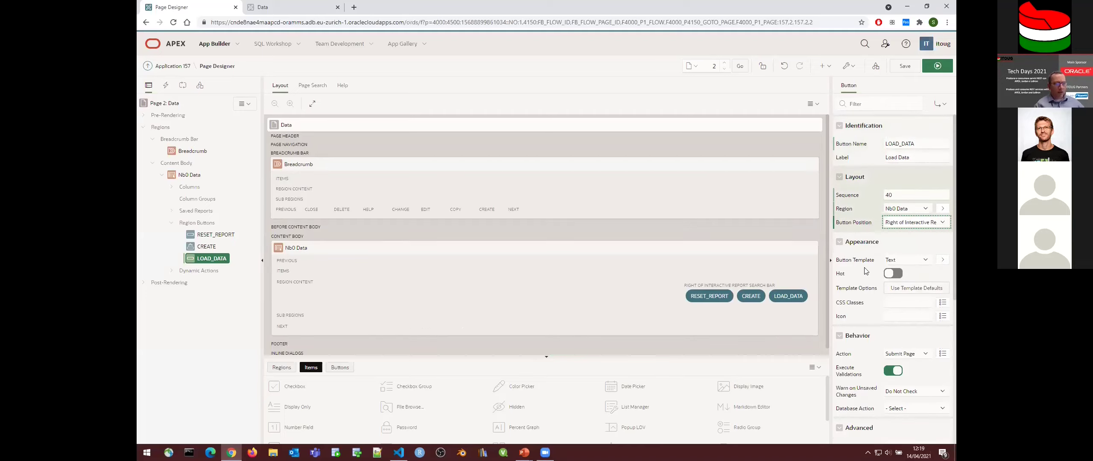
left_click(894, 273)
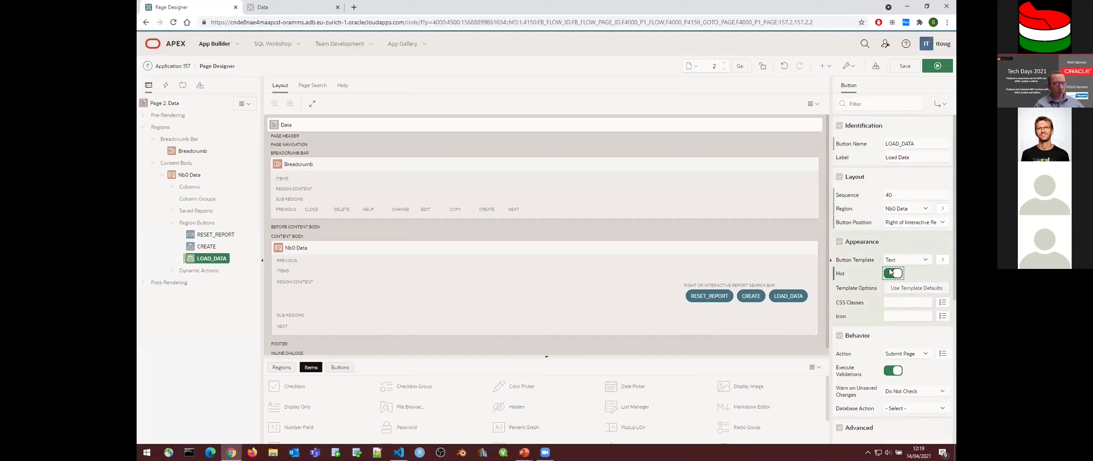
left_click(905, 67)
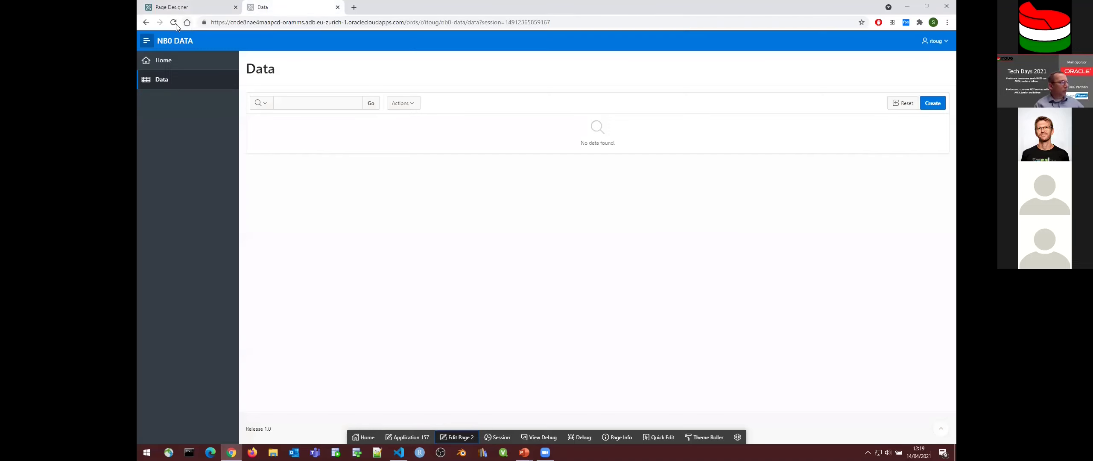
left_click(281, 10)
key("F5")
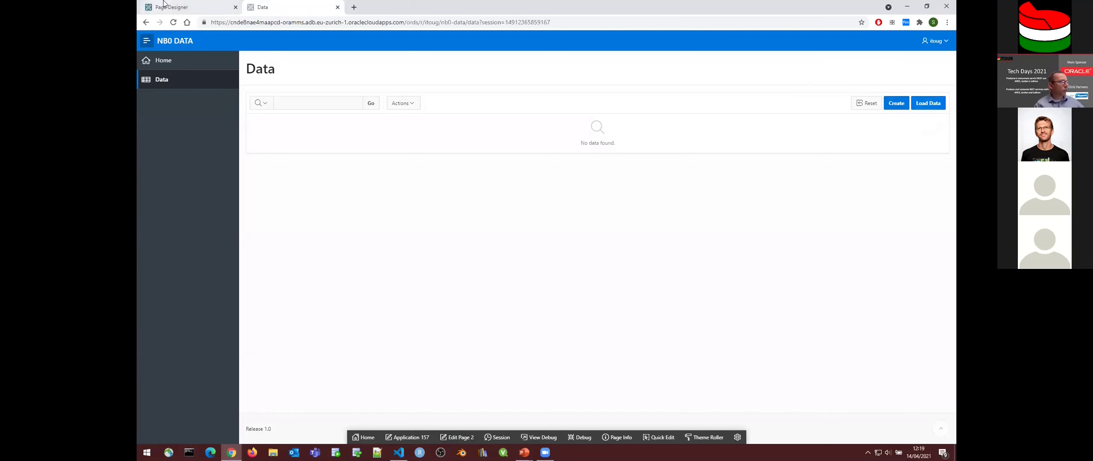
left_click(176, 7)
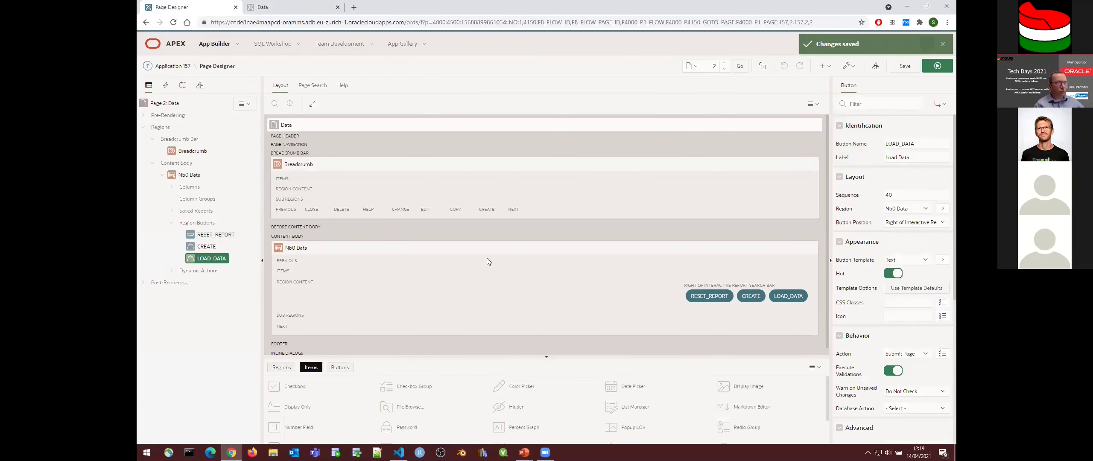
Step: Make the LOAD_DATA button redirect to page 4 in this application, clearing the cache of page 4, and save the page
left_click(926, 355)
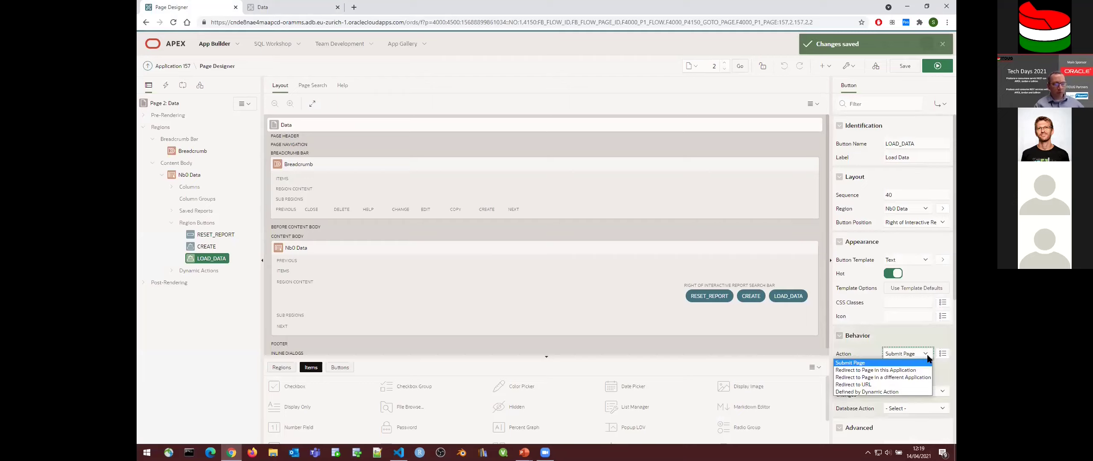
left_click(911, 371)
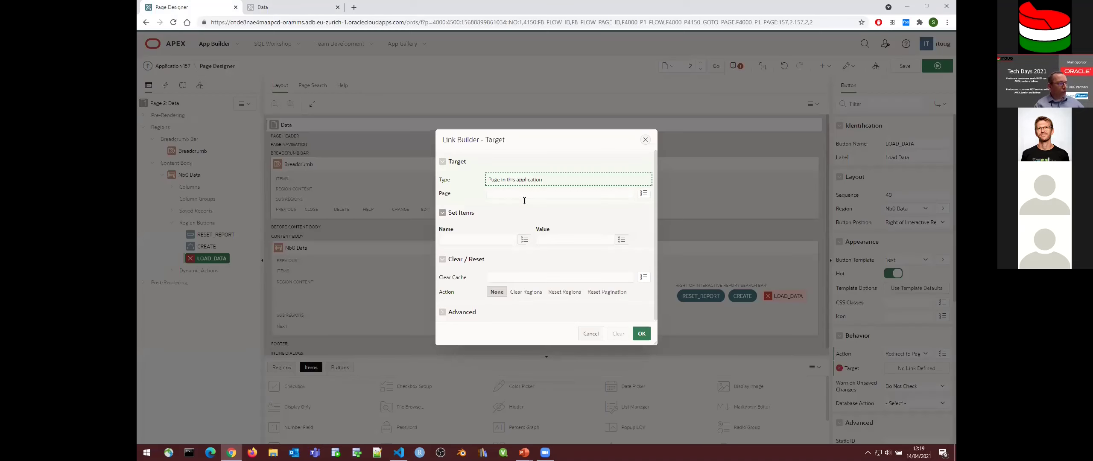
left_click(644, 194)
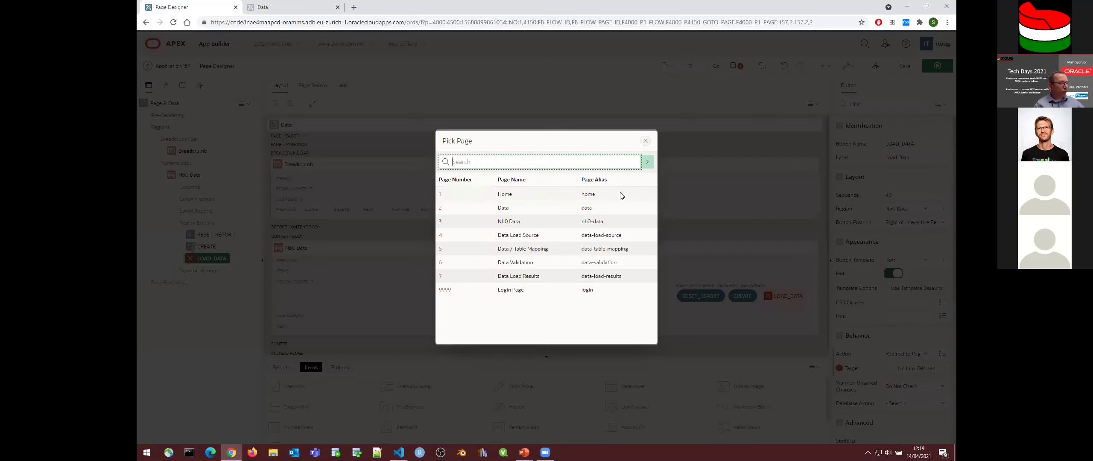
left_click(441, 237)
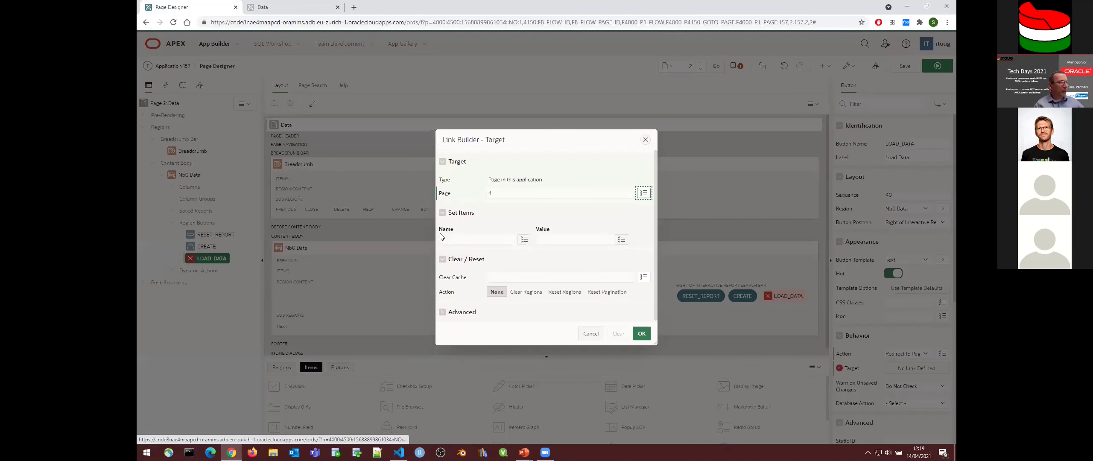
left_click(525, 275)
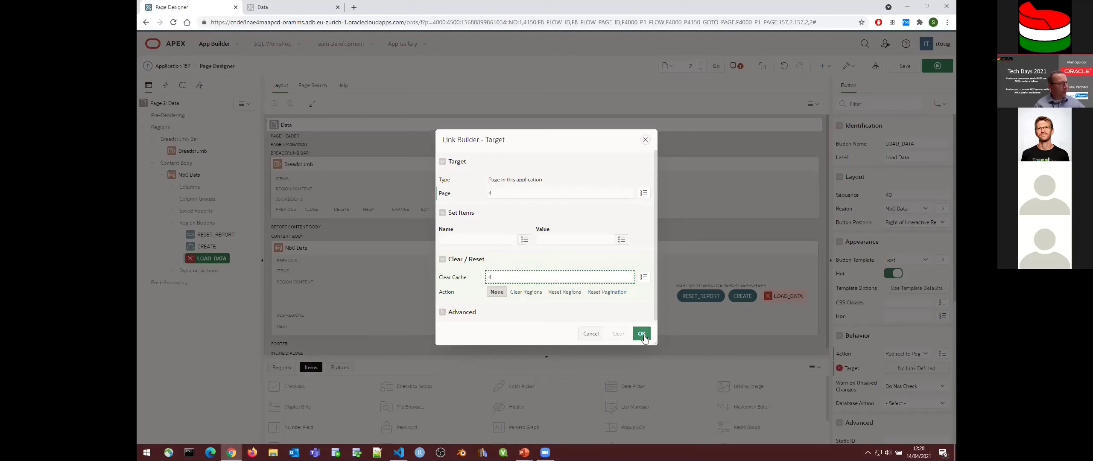
left_click(642, 333)
left_click(906, 67)
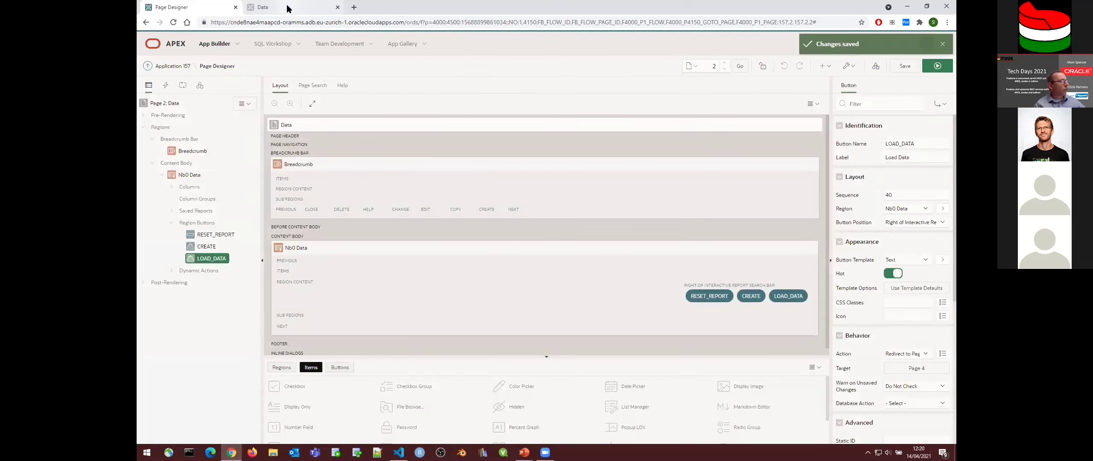
Step: Reload the running Data page and open the data load wizard from its Load Data button
left_click(288, 10)
left_click(173, 22)
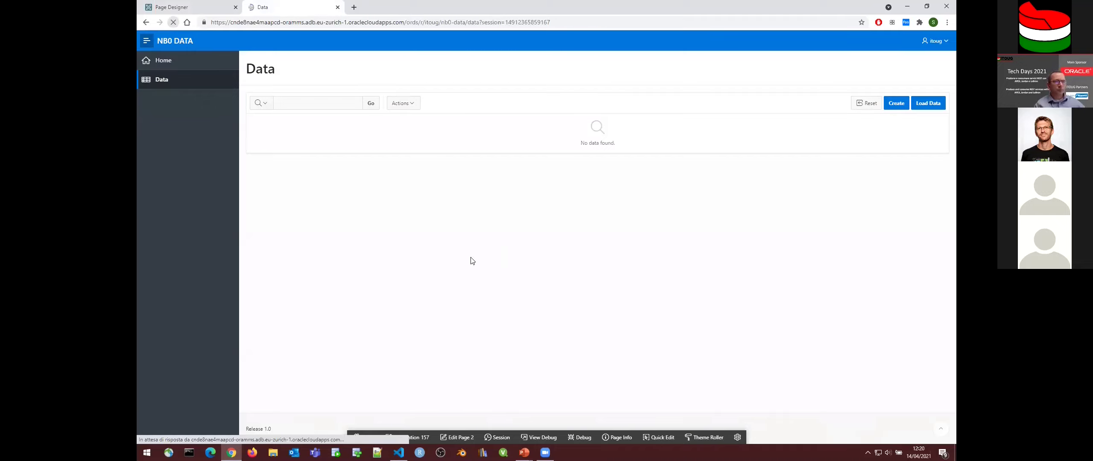
left_click(929, 103)
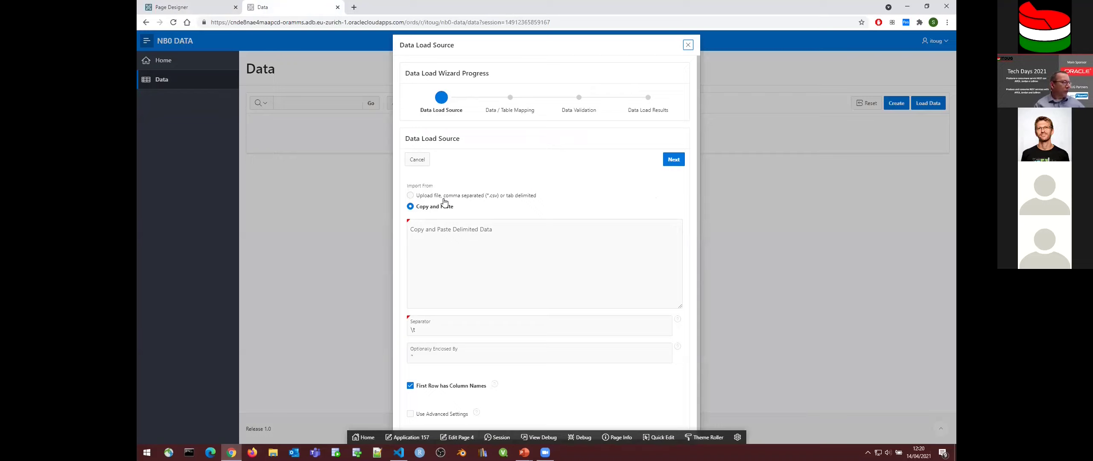
Step: Import from an uploaded file, choose Dati LeBron Jordan.csv, and continue to the data/table mapping
left_click(411, 197)
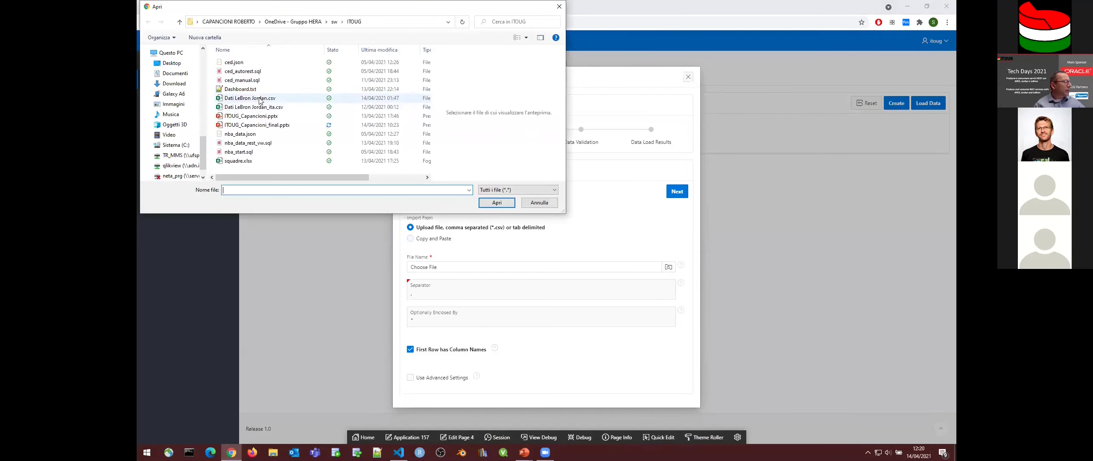
left_click(260, 100)
left_click(498, 203)
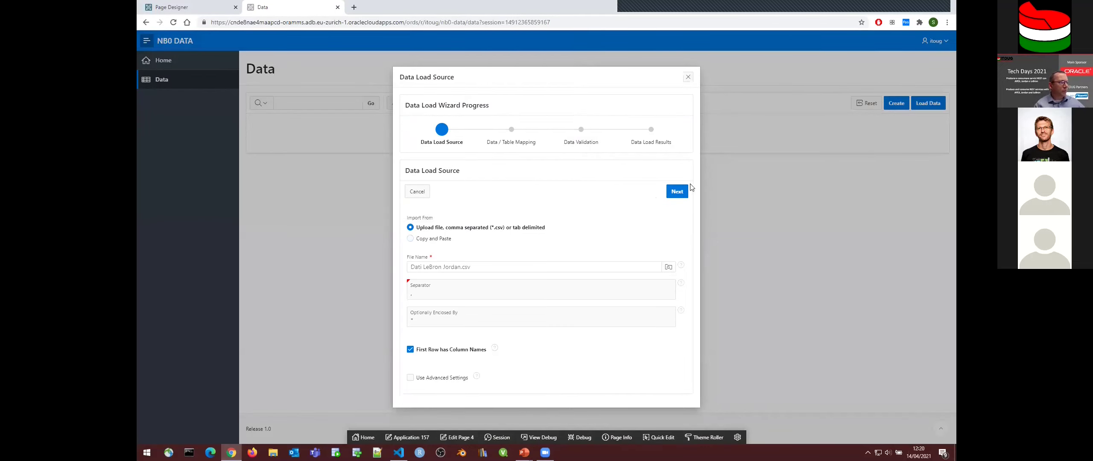
left_click(678, 191)
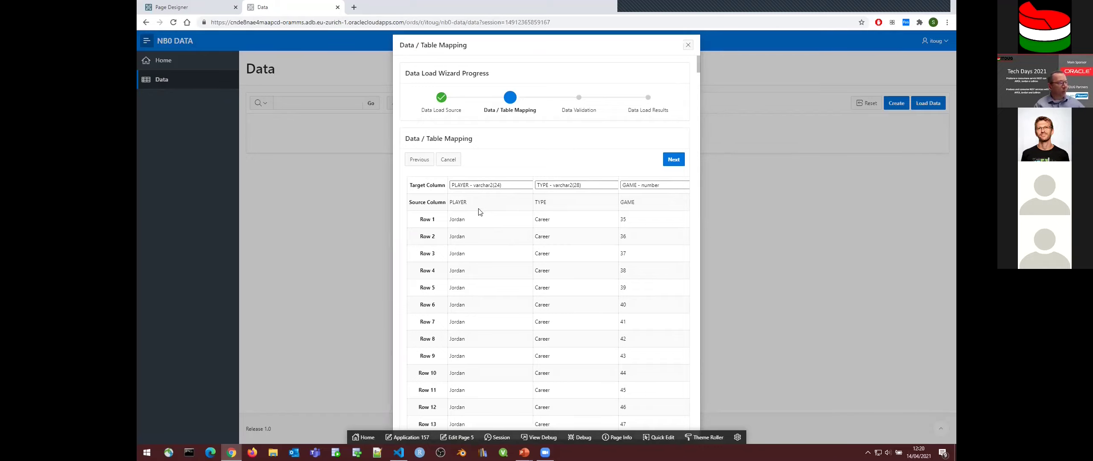
Step: Check the column mapping, leave THE_DATE mapped to the date column, and continue to data validation
scroll(479, 213, "right", 3)
scroll(539, 208, "right", 1)
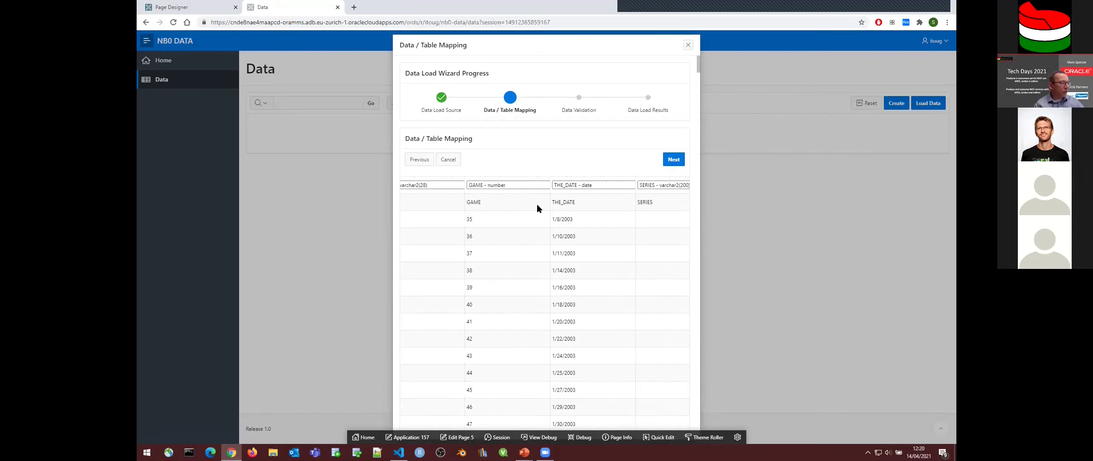
scroll(548, 204, "right", 1)
left_click(551, 187)
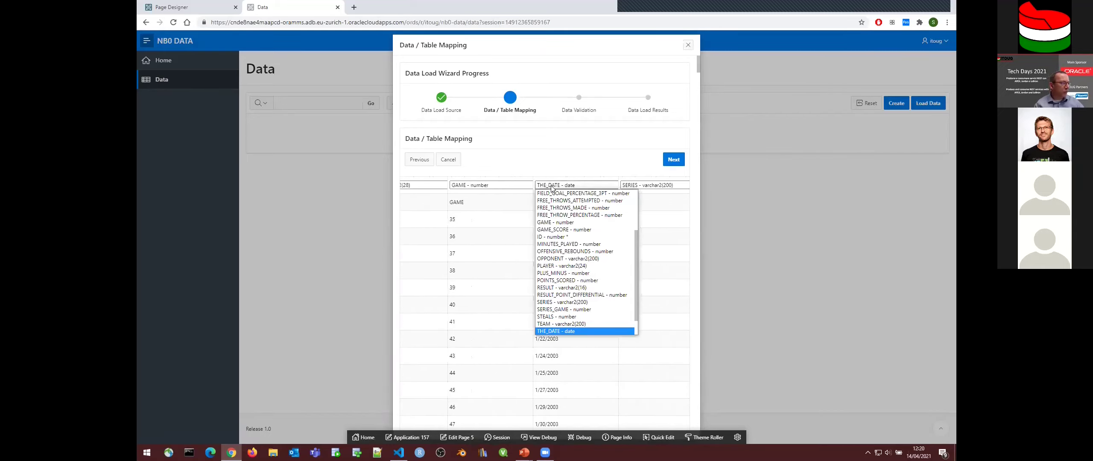
left_click(551, 187)
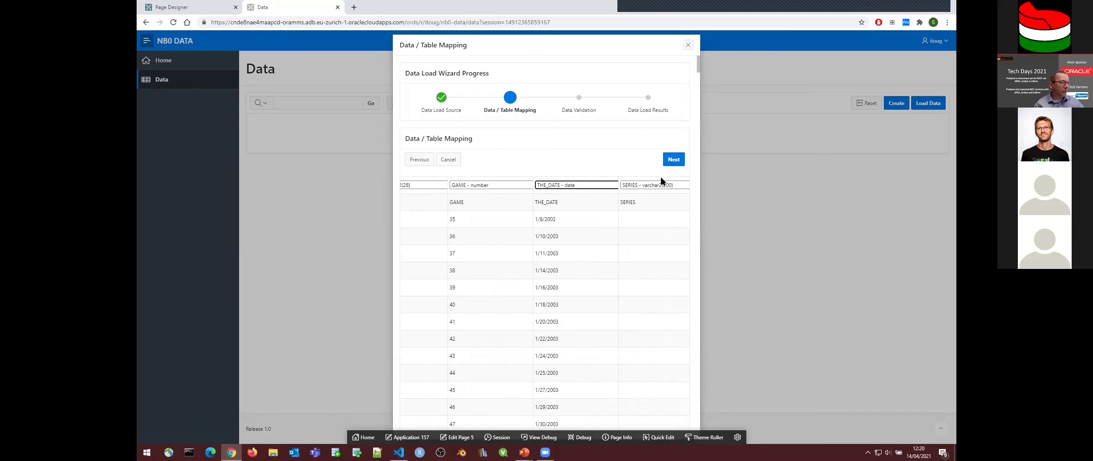
left_click(675, 161)
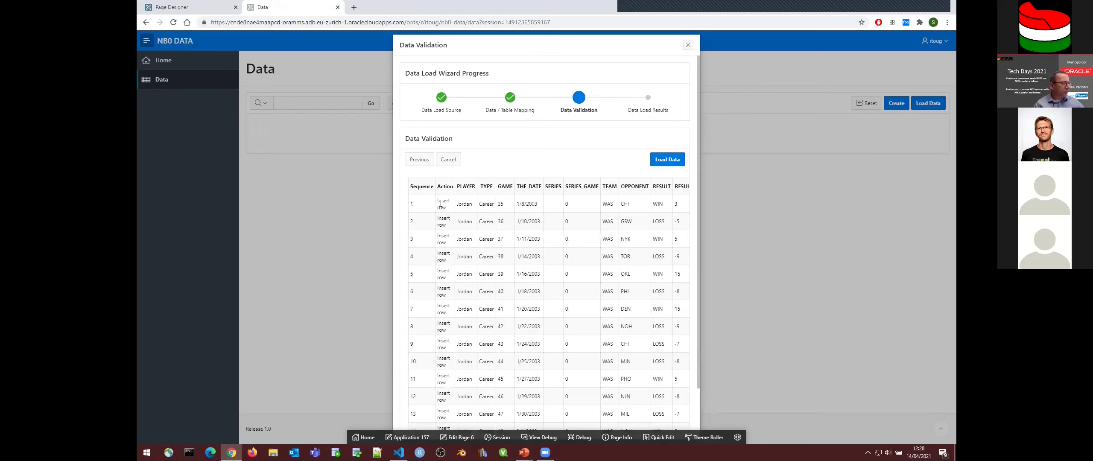
Step: Load the validated rows and finish the wizard, closing the Data Load Source dialog after reopening it
scroll(442, 204, "down", 1)
scroll(453, 274, "up", 1)
left_click(665, 166)
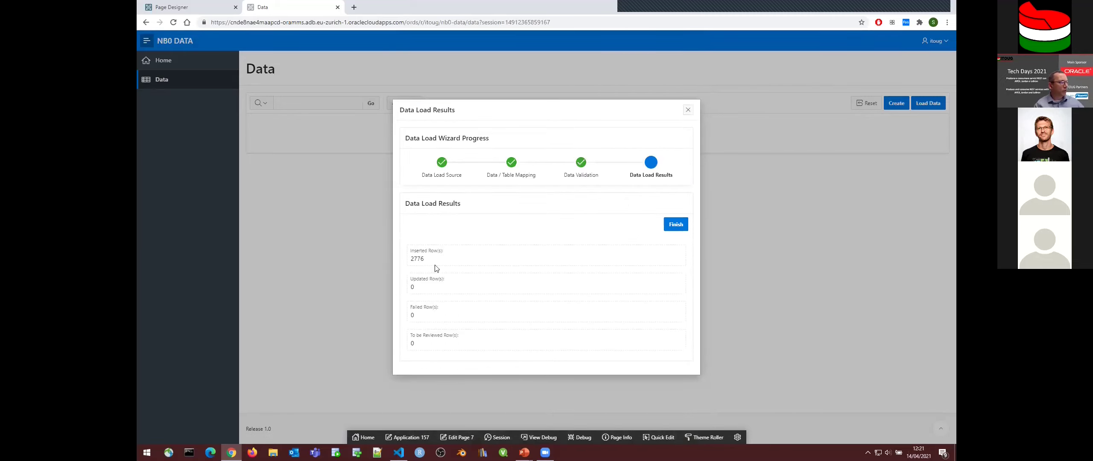
double_click(433, 260)
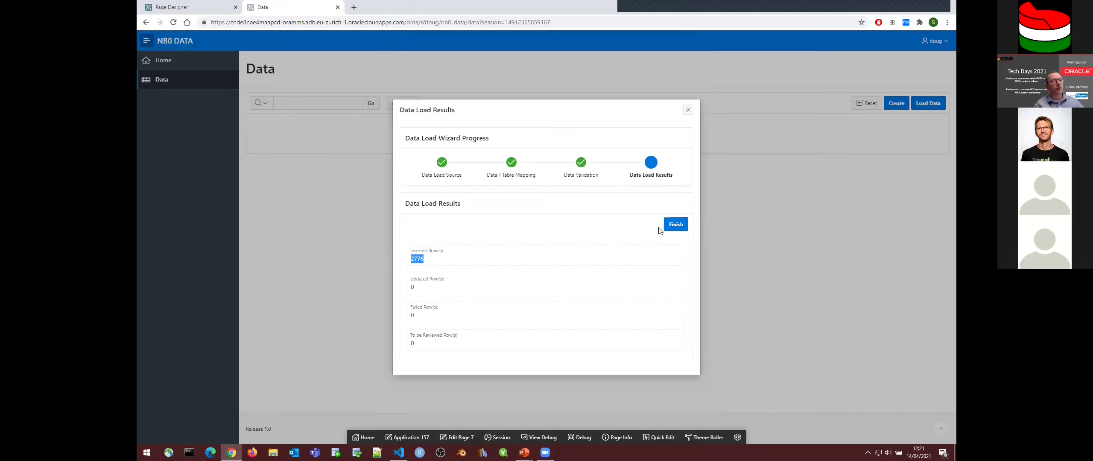
left_click(674, 228)
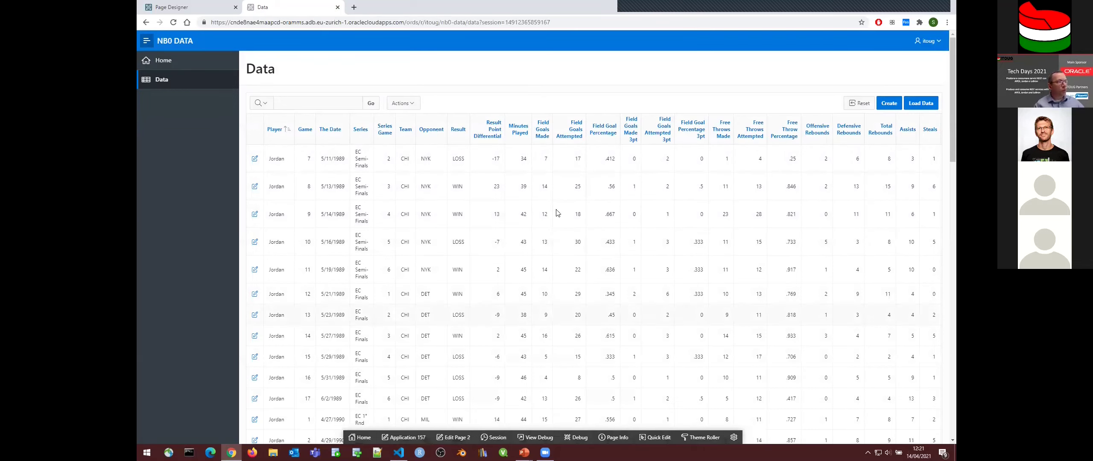
left_click(918, 108)
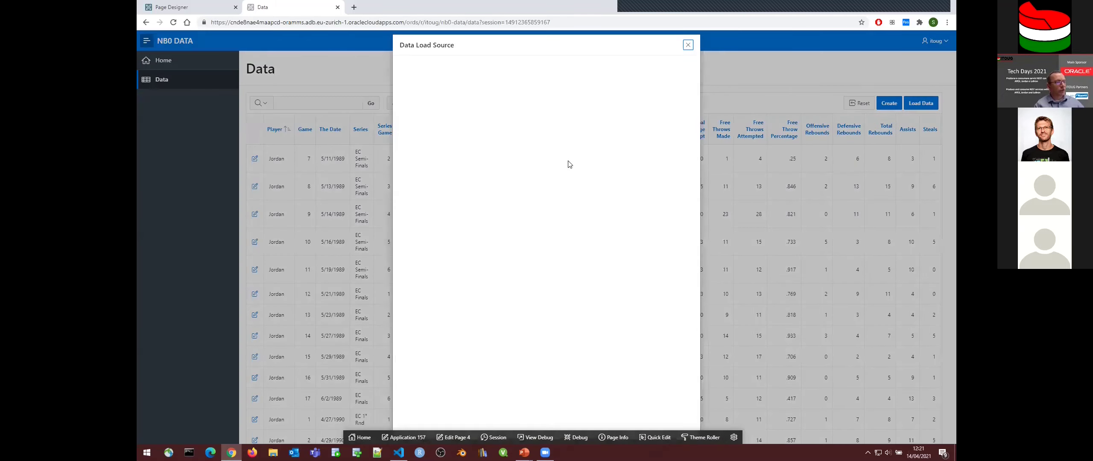
left_click(688, 45)
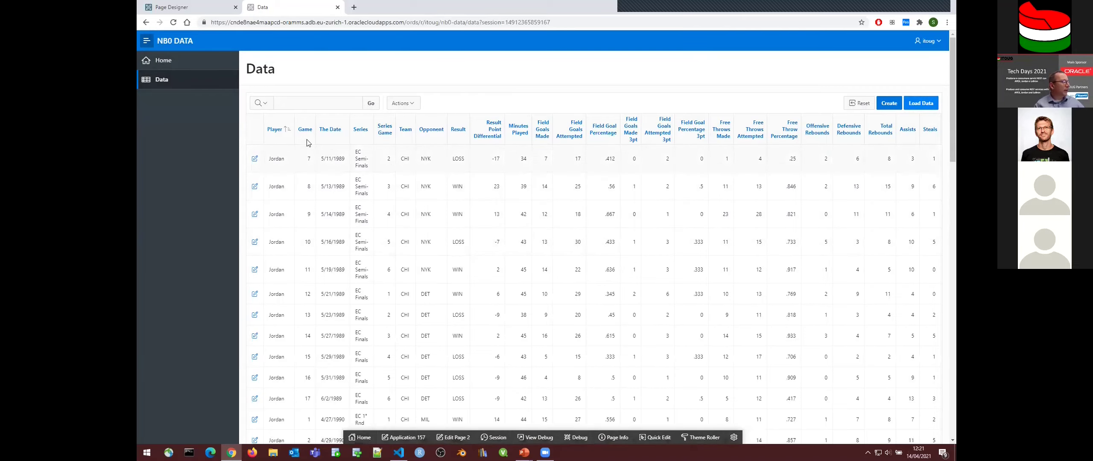
Step: Filter the Data report to the player Jordan and the opponent BOS
left_click(278, 136)
left_click(278, 190)
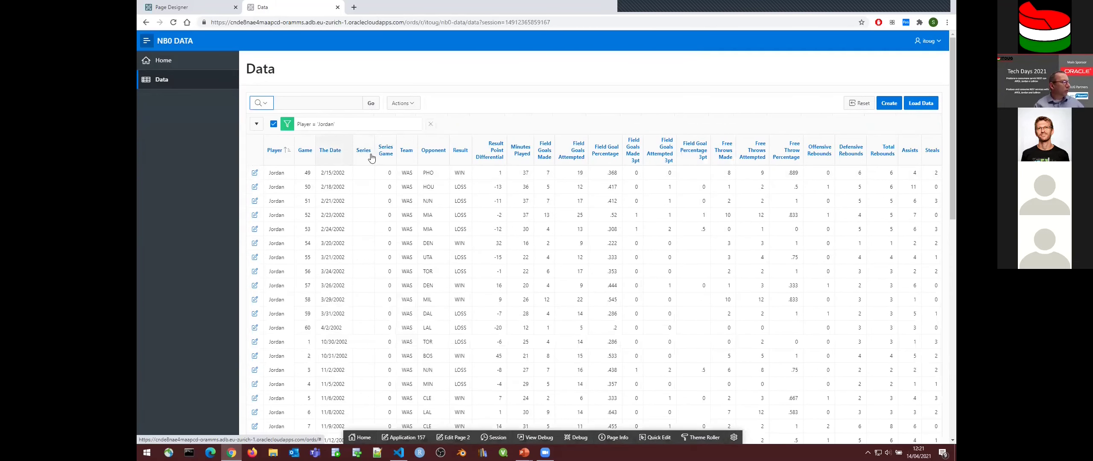
left_click(405, 154)
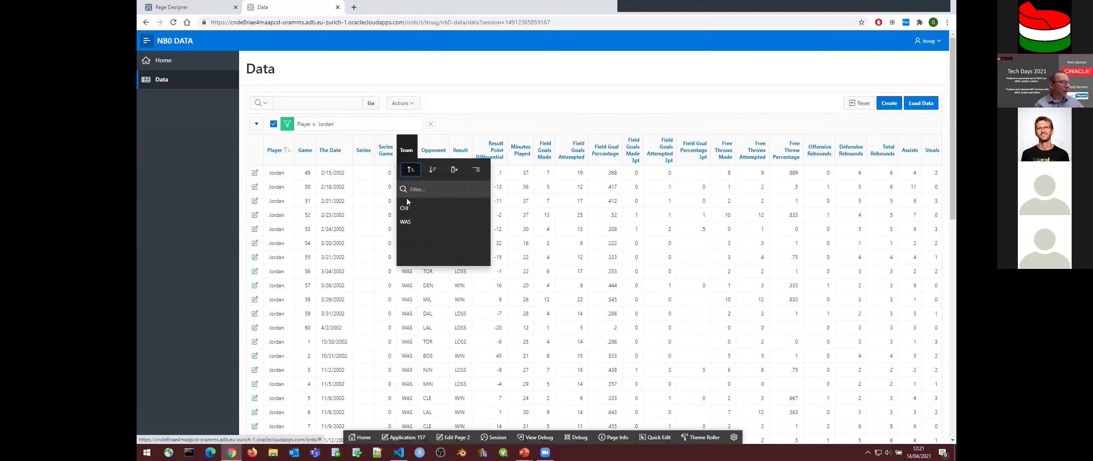
left_click(433, 152)
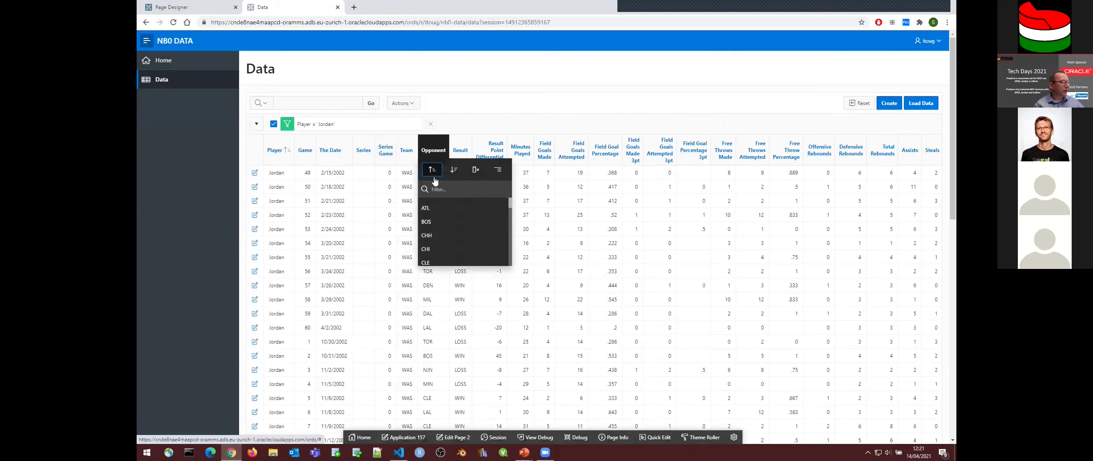
left_click(435, 221)
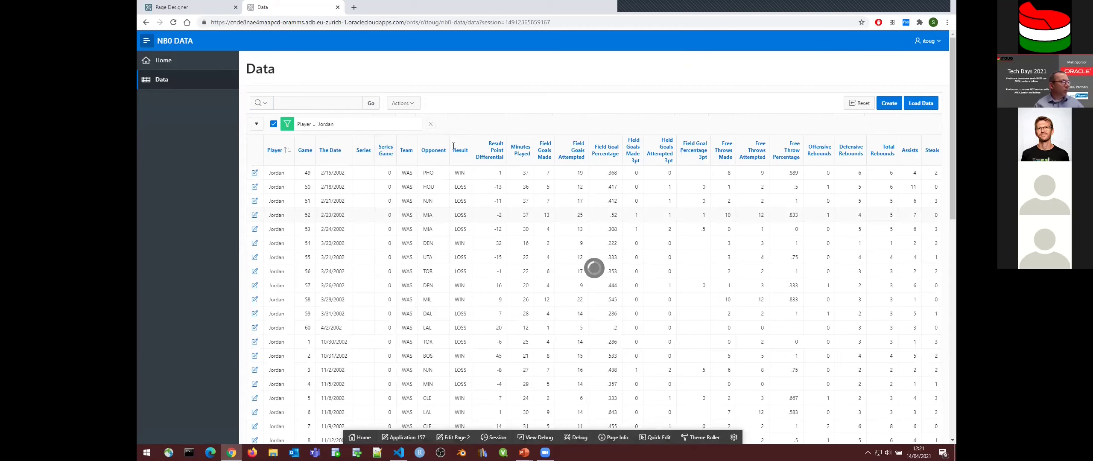
Step: Add a row highlight with background #FFF5CE to the Data report for rows where Result equals WIN
left_click(408, 104)
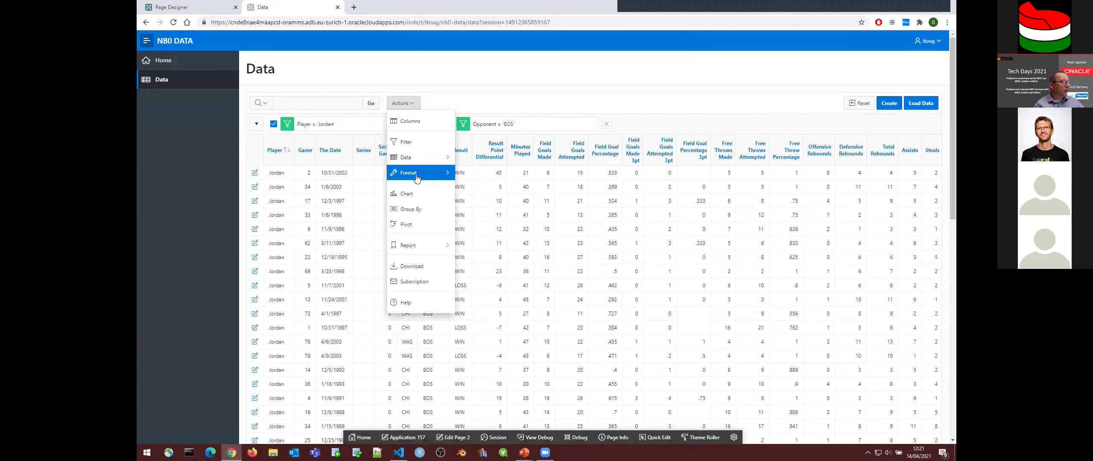
mouse_move(417, 177)
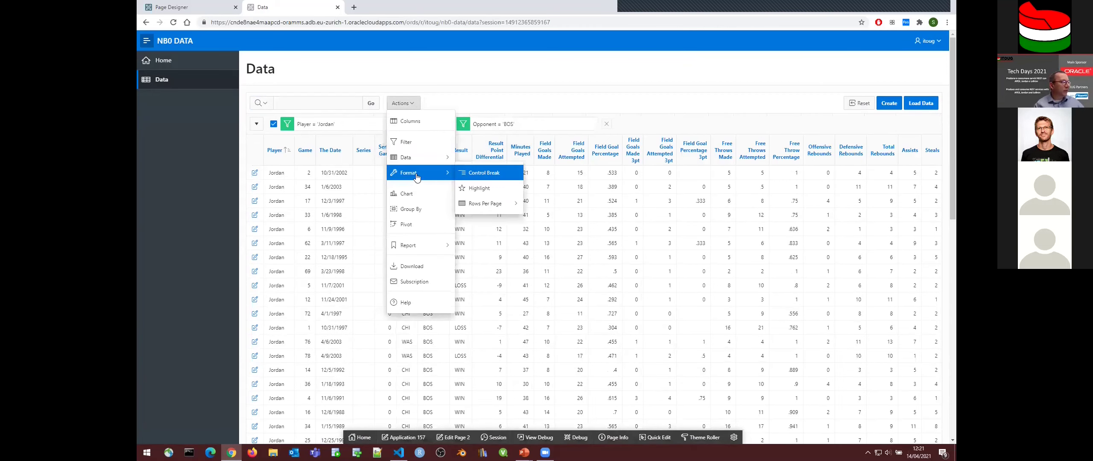
left_click(489, 190)
left_click(264, 207)
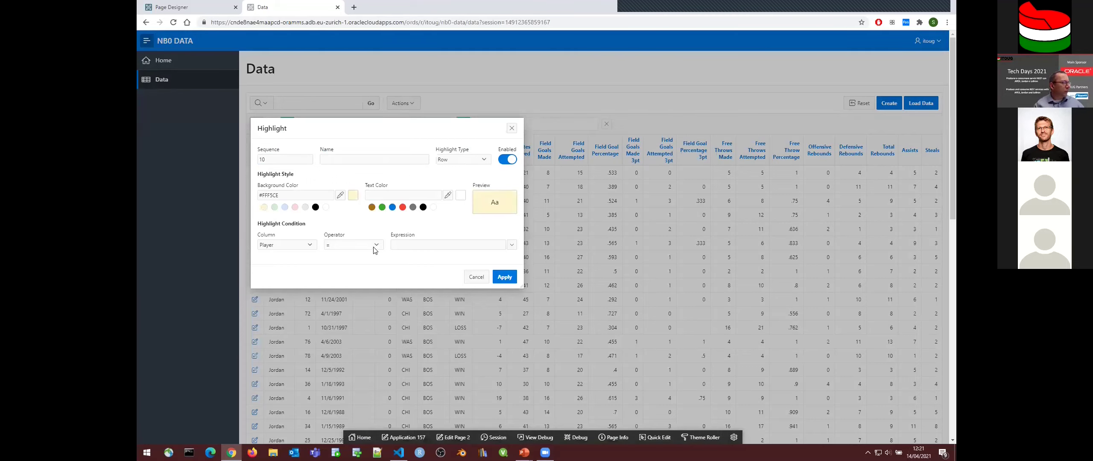
left_click(315, 245)
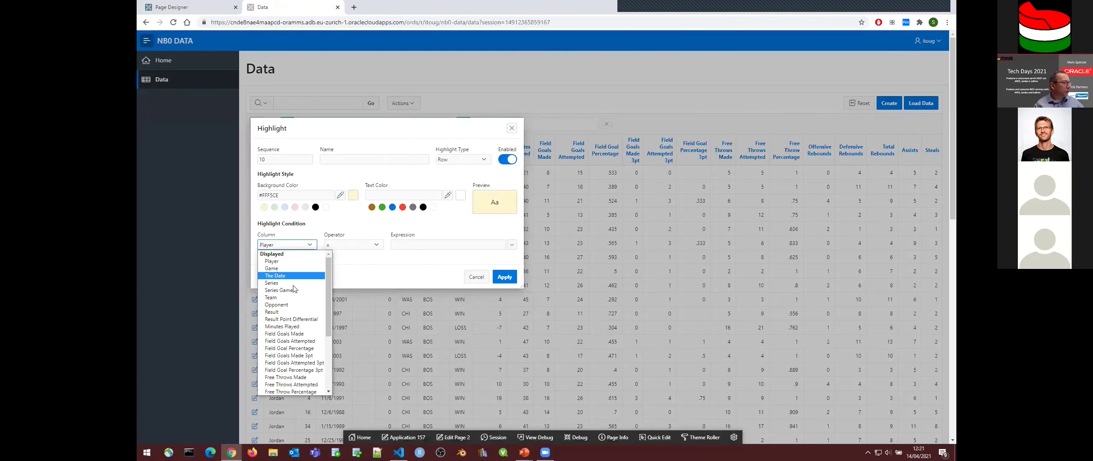
left_click(292, 309)
left_click(512, 245)
left_click(397, 274)
left_click(506, 278)
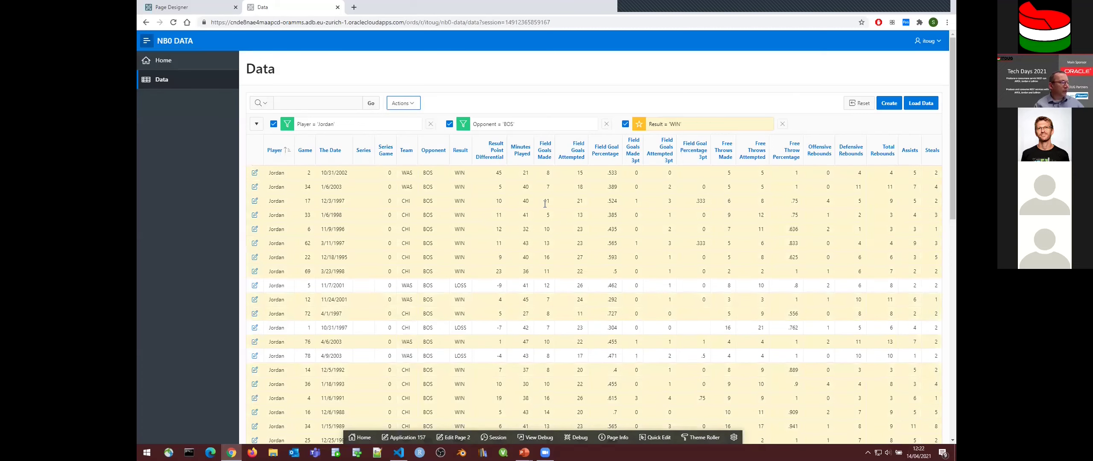
scroll(545, 208, "down", 4)
scroll(544, 208, "up", 4)
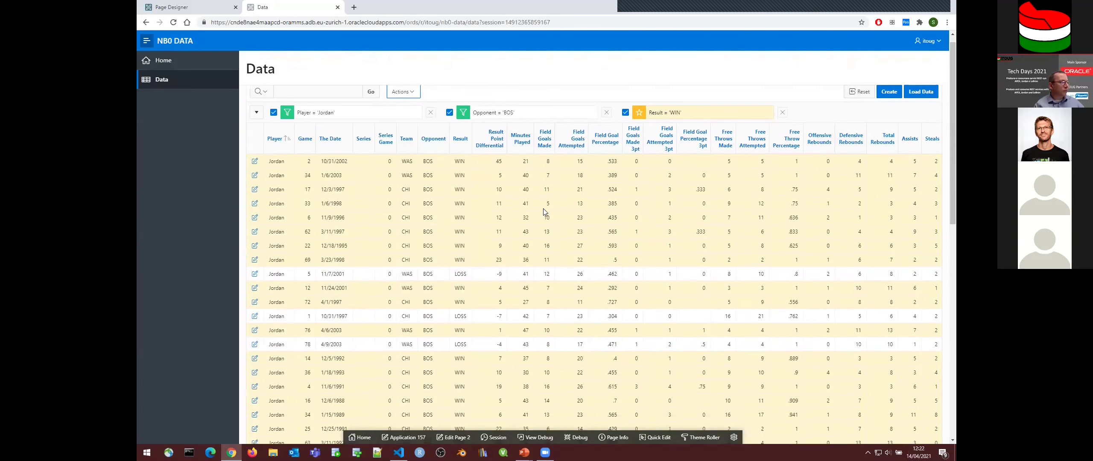
Step: Download the filtered and highlighted Data report in Excel format
left_click(413, 104)
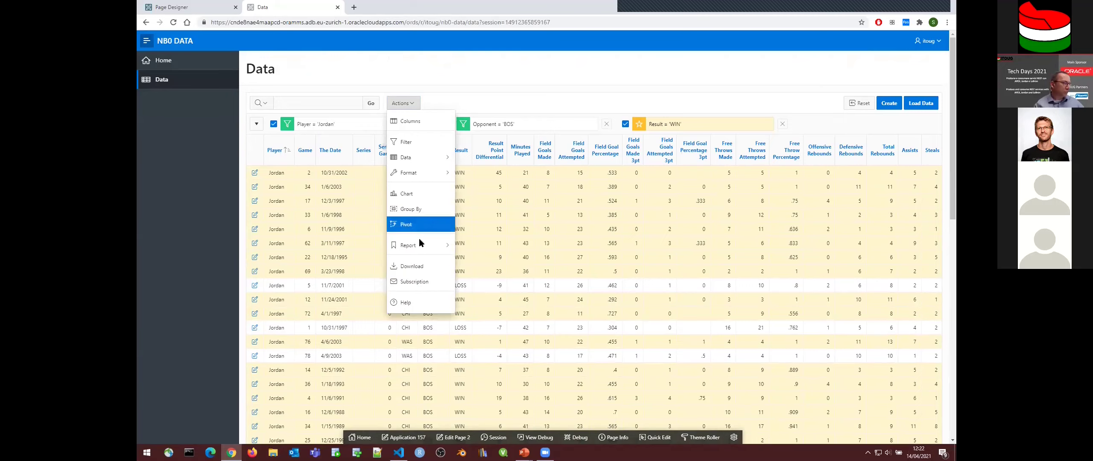
left_click(415, 267)
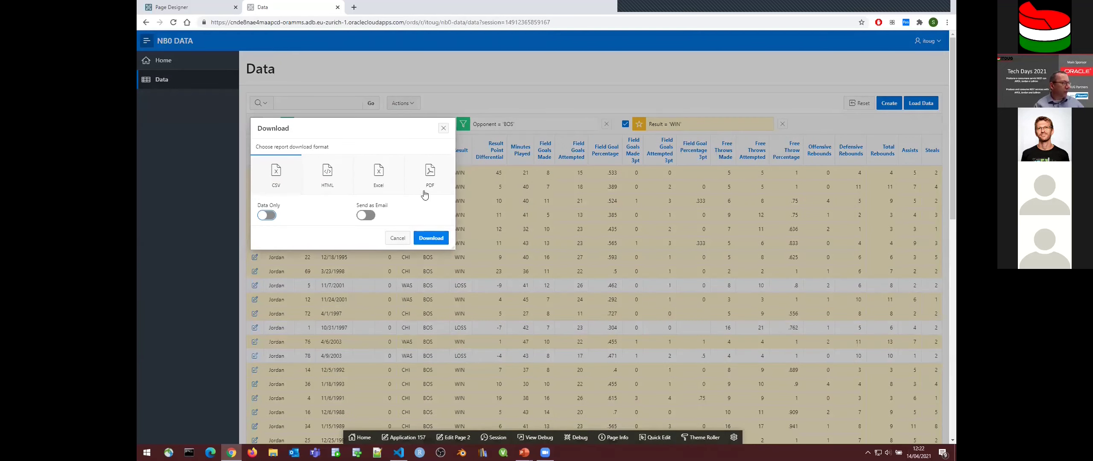
left_click(383, 184)
left_click(437, 243)
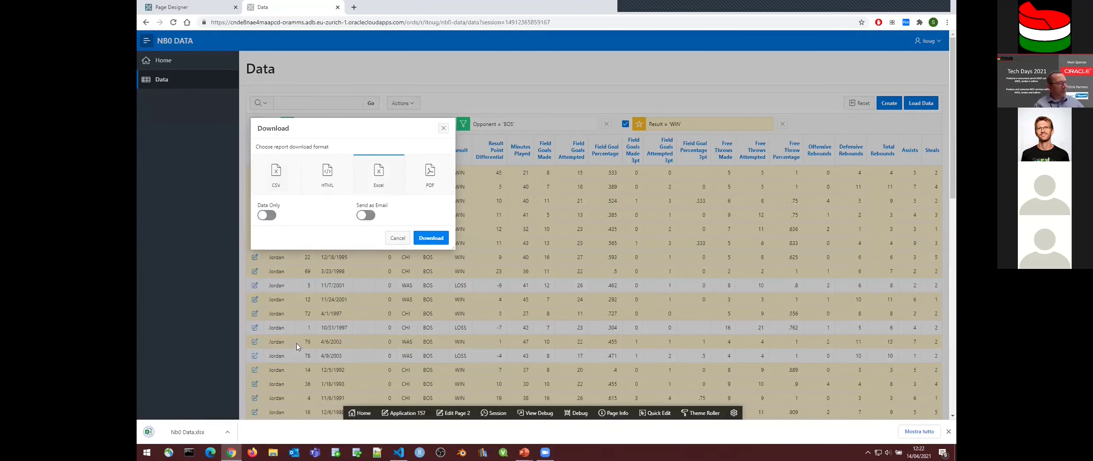
Step: Open the downloaded Nb0 Data.xlsx in Excel with editing enabled and examine its row highlighting and the Opponent column's filter list
left_click(192, 435)
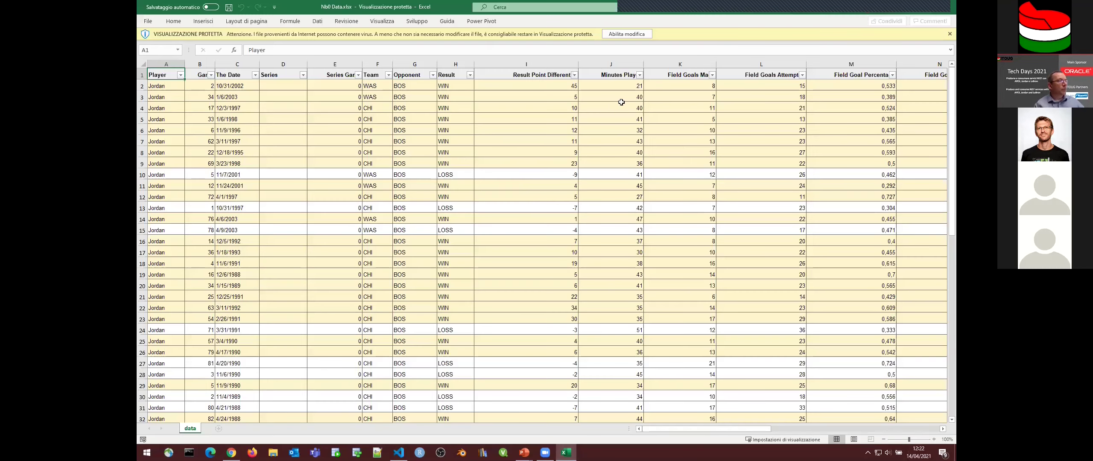
left_click(638, 36)
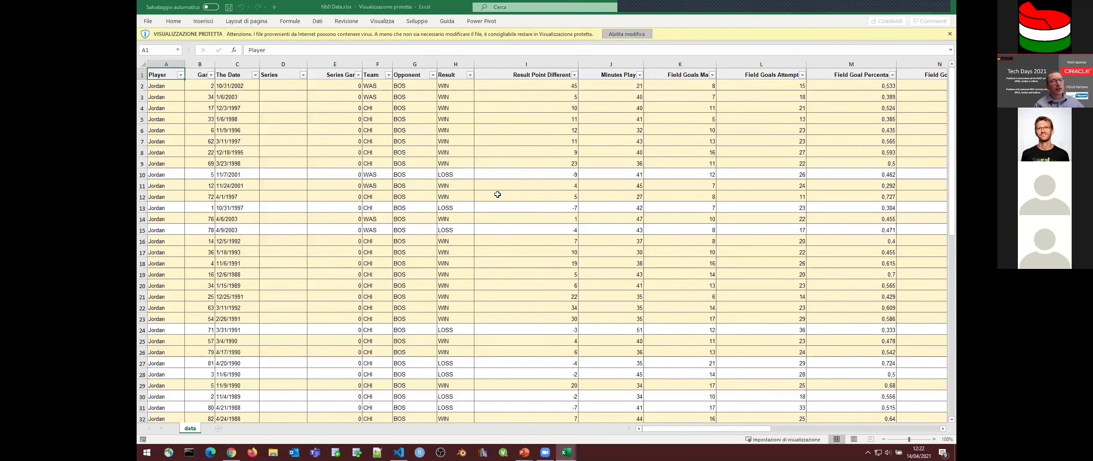
scroll(555, 180, "down", 5)
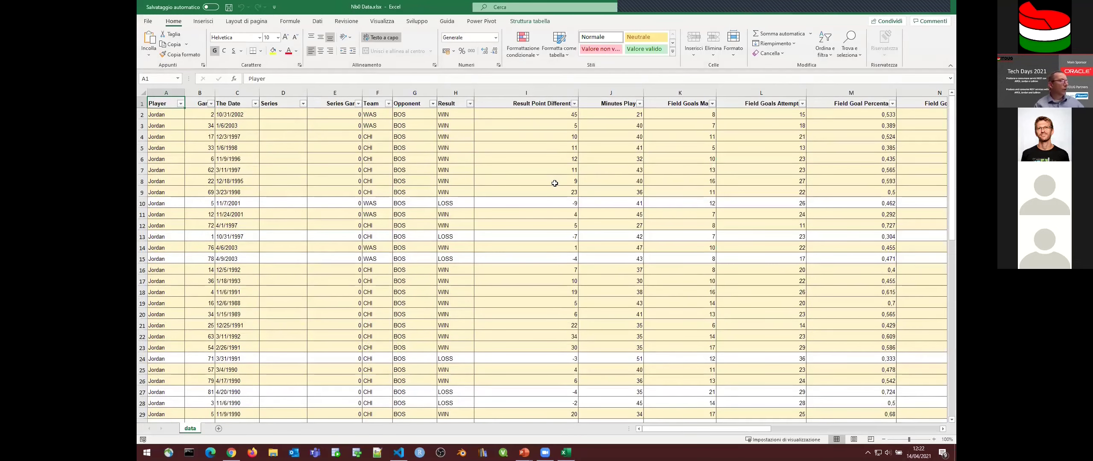
scroll(553, 184, "up", 2)
left_click(432, 103)
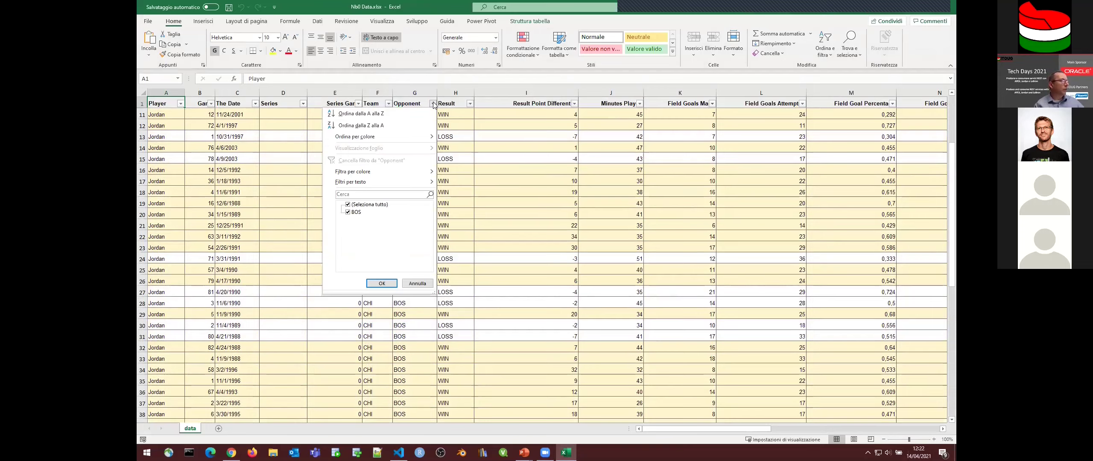
key("Escape")
left_click(950, 10)
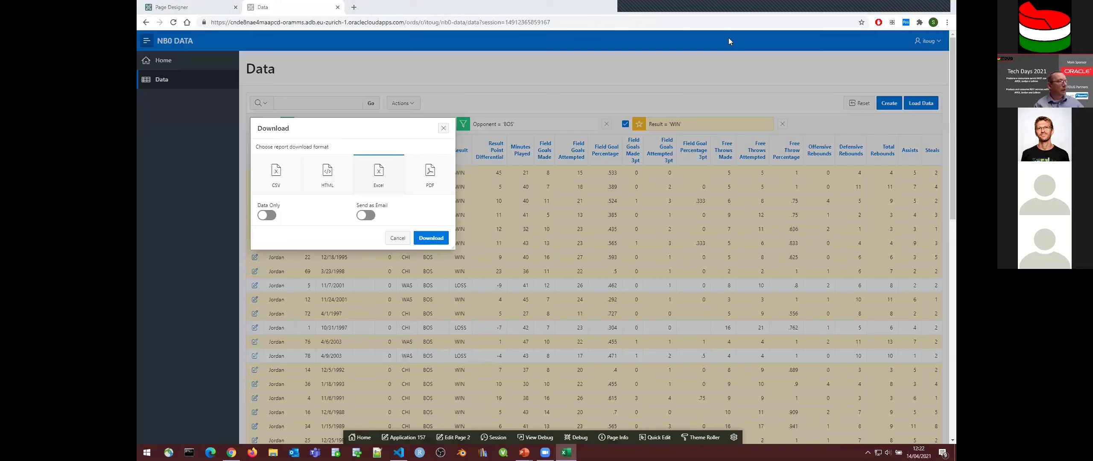
left_click(443, 129)
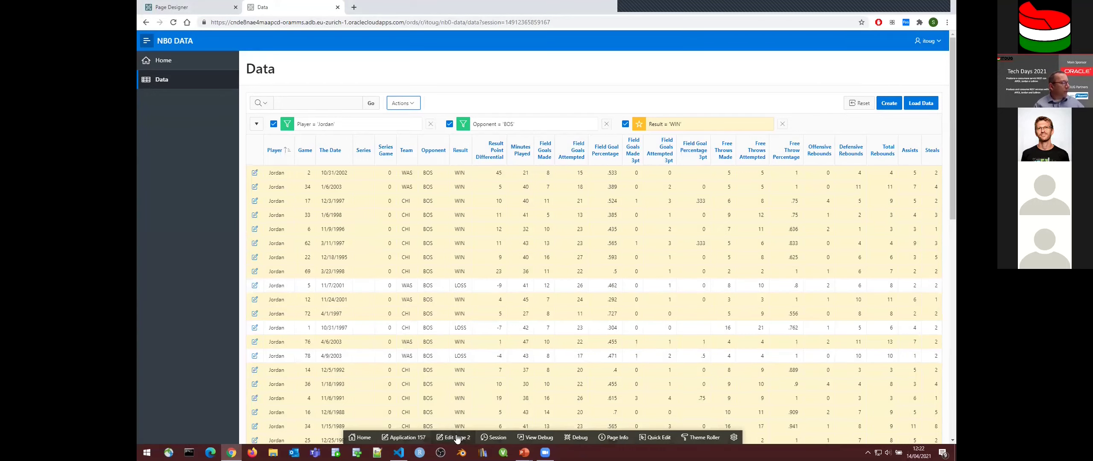
Step: Start creating a new Faceted Search report page in Application 157
left_click(411, 438)
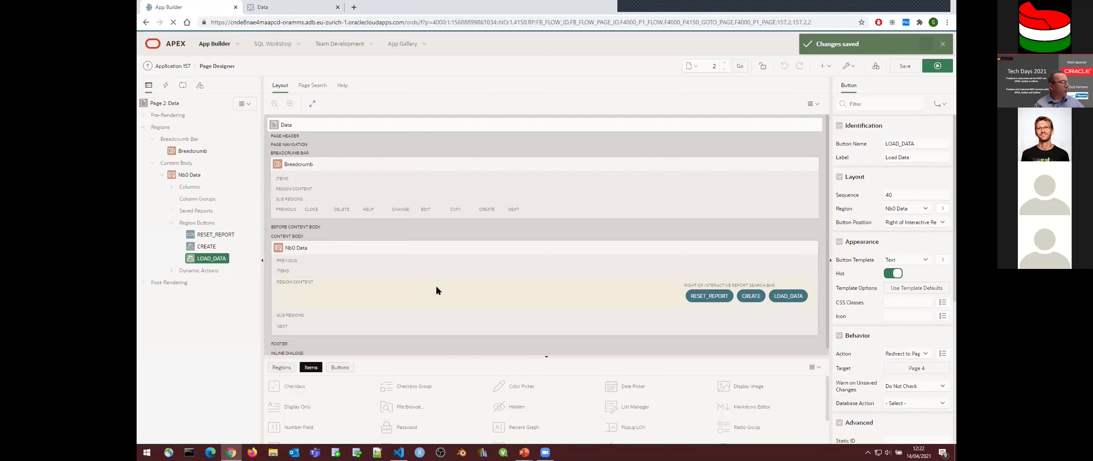
left_click(844, 203)
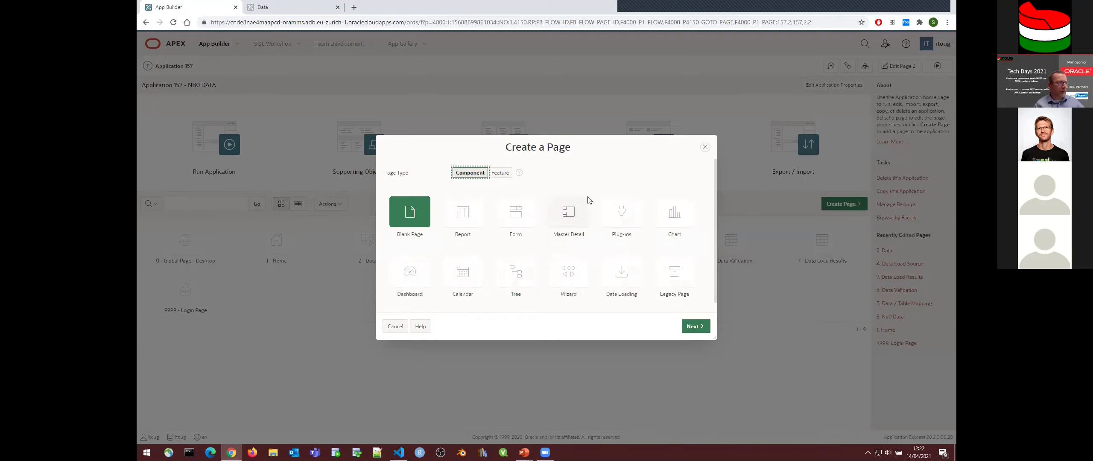
left_click(463, 214)
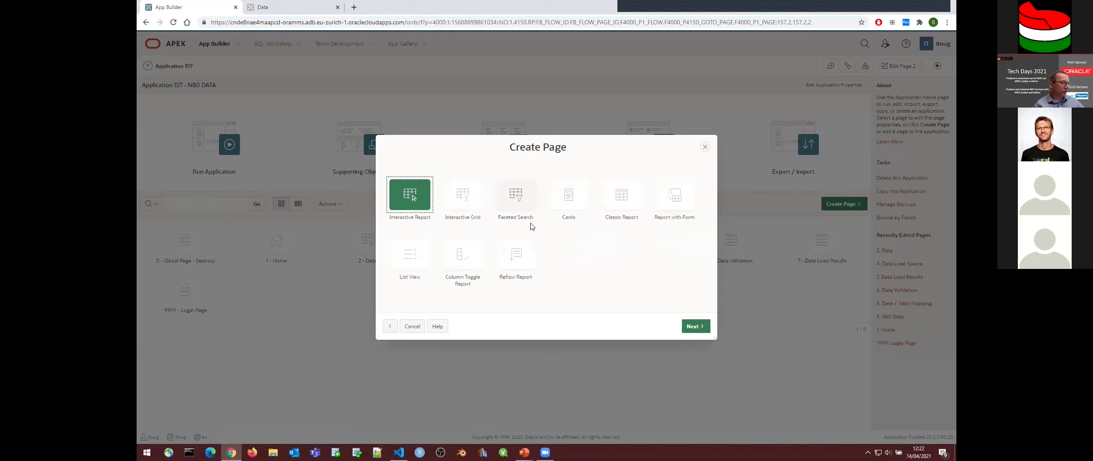
left_click(516, 205)
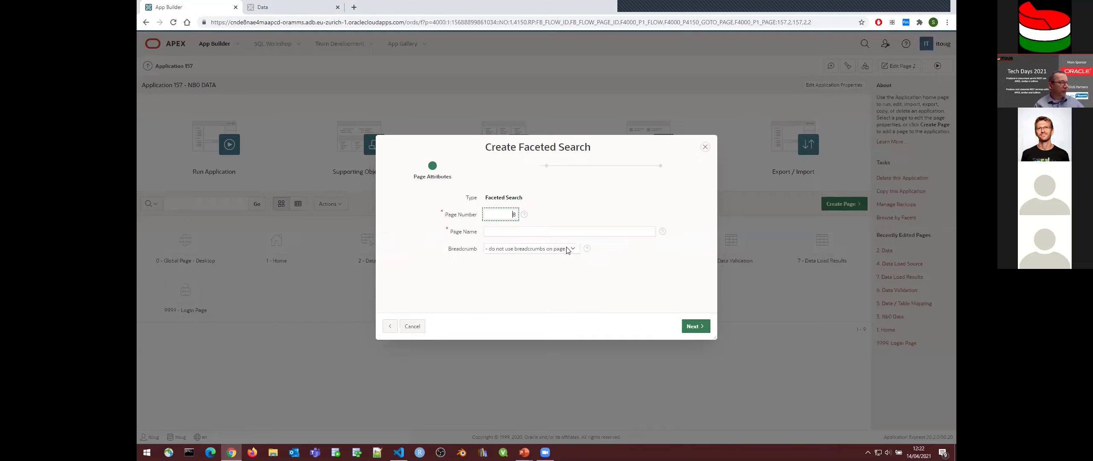
Step: Name the page FACETED SEARCH, without a breadcrumb, and give it a new navigation menu entry
left_click(505, 232)
left_click(514, 248)
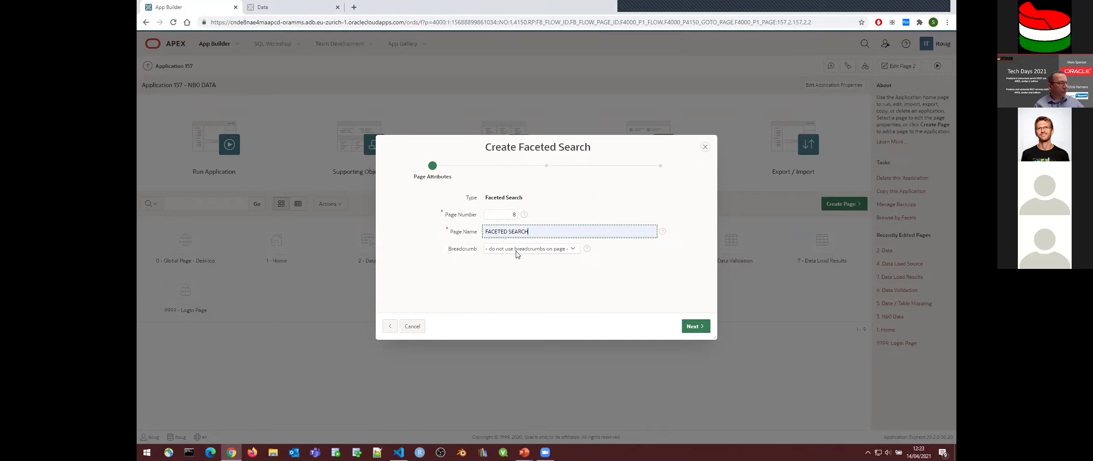
left_click(696, 328)
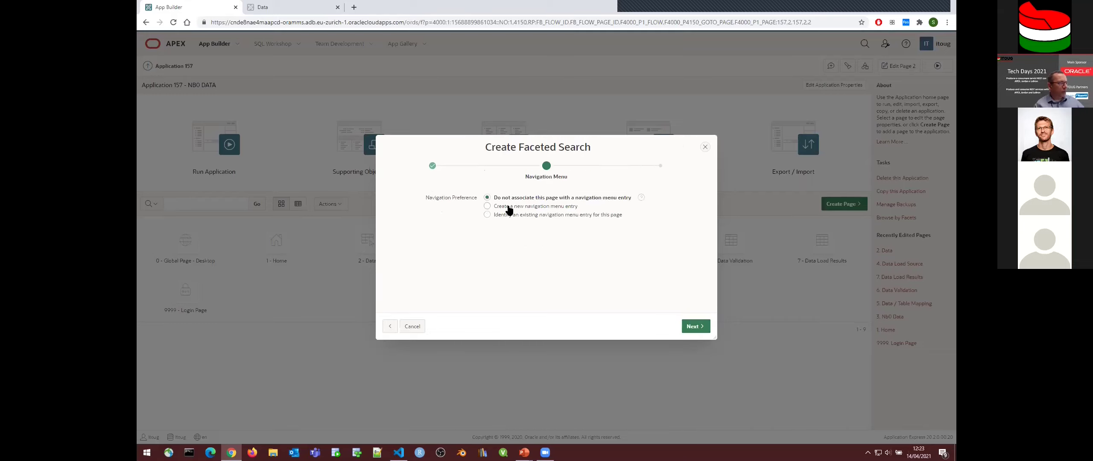
left_click(509, 207)
left_click(699, 329)
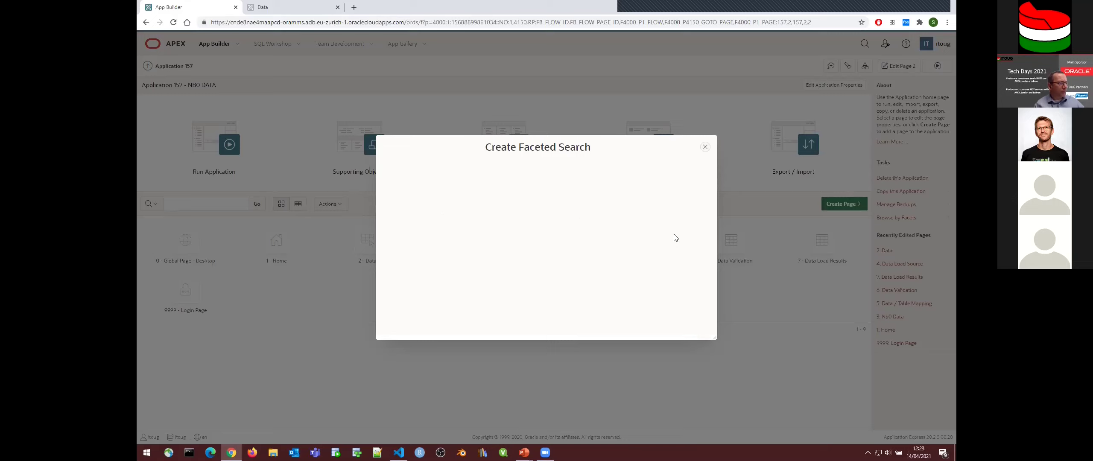
Step: Set the NB0_DATA table as the report source and refresh the column statistics for the facet recommendations
left_click(575, 249)
type("nb0")
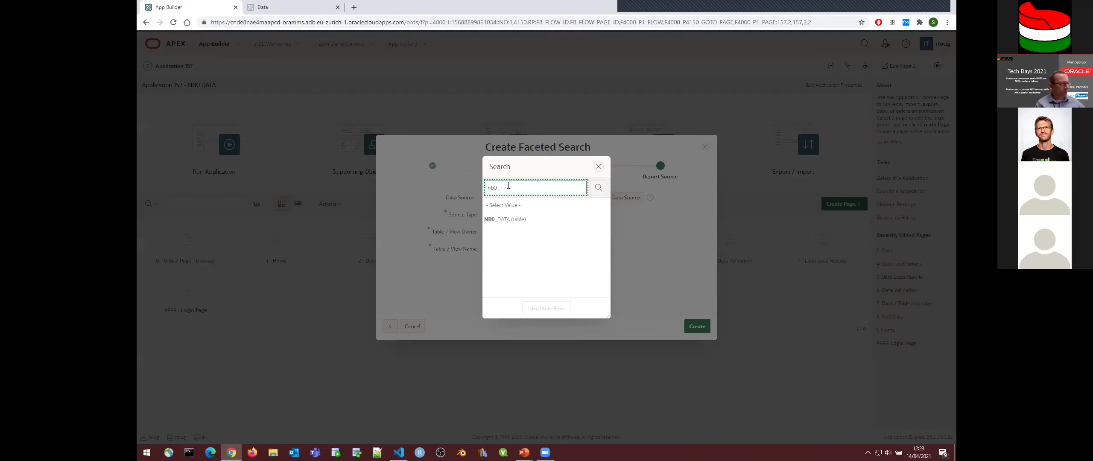
left_click(503, 218)
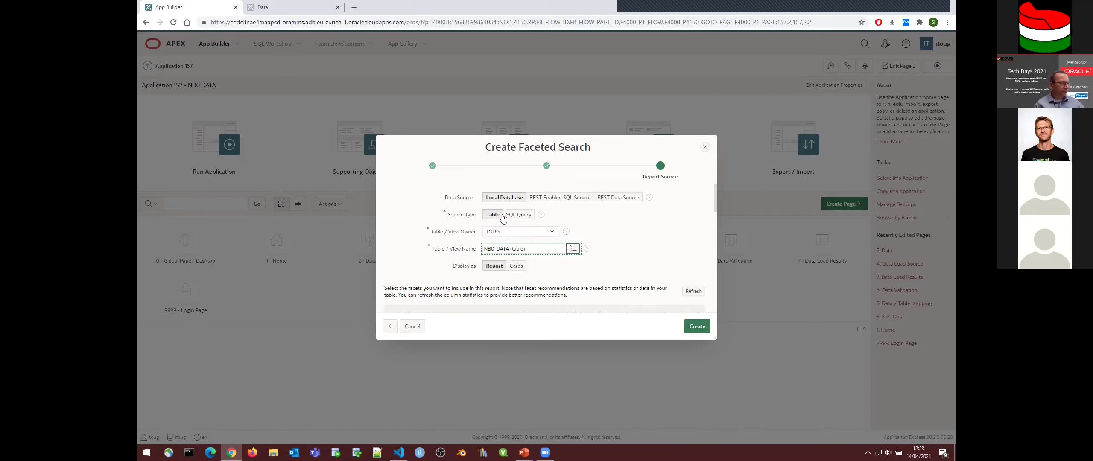
scroll(648, 239, "down", 5)
scroll(647, 242, "up", 3)
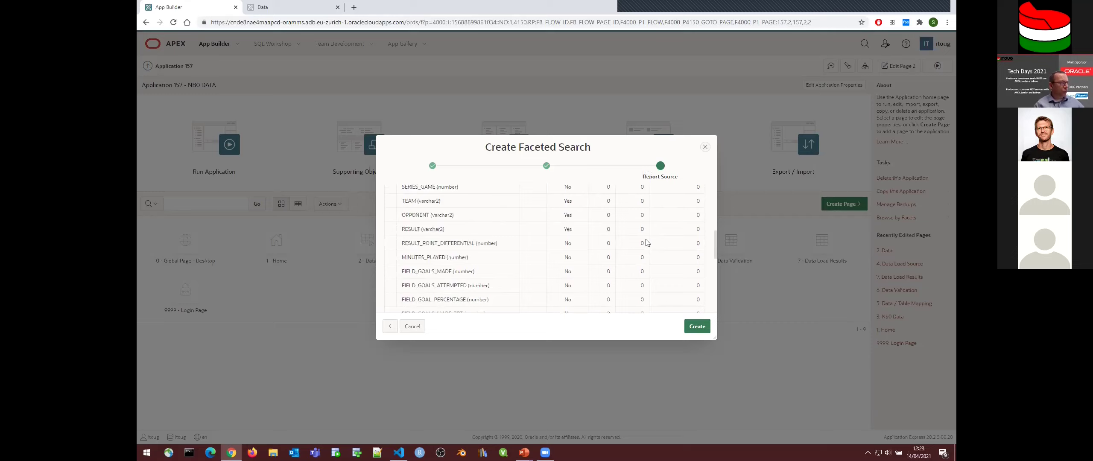
left_click(696, 206)
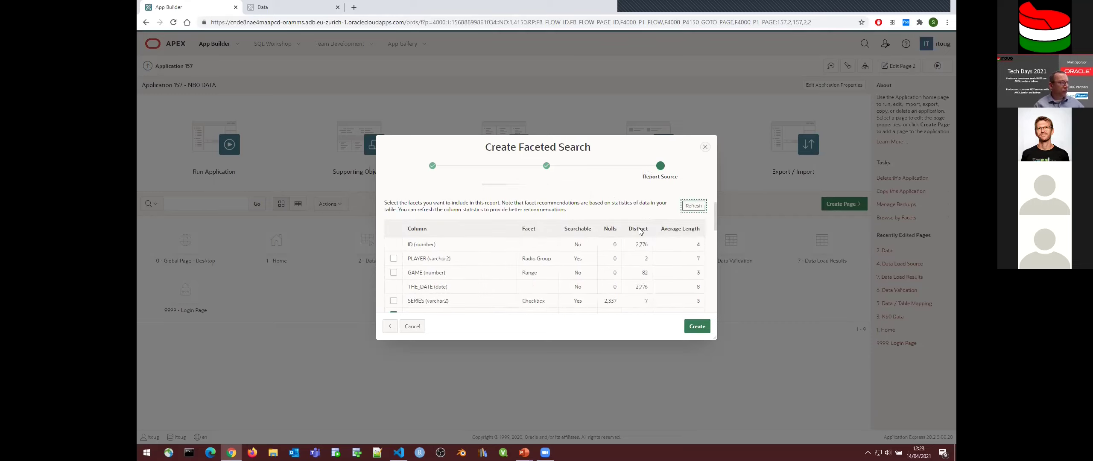
scroll(508, 254, "down", 4)
scroll(493, 251, "up", 4)
scroll(464, 263, "down", 1)
Step: Exclude SERIES_GAME from the facets and include PLAYER, TEAM and OPPONENT
left_click(394, 272)
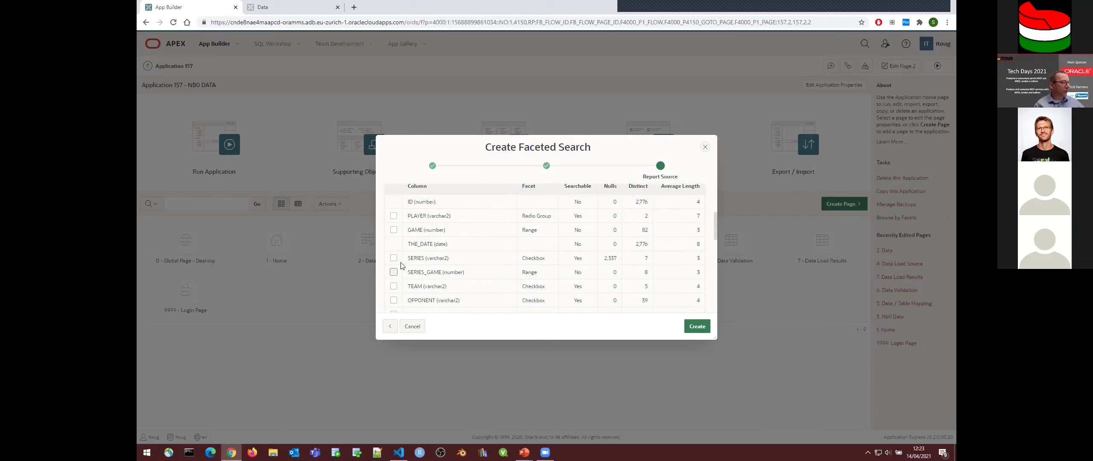
left_click(394, 216)
scroll(413, 232, "down", 3)
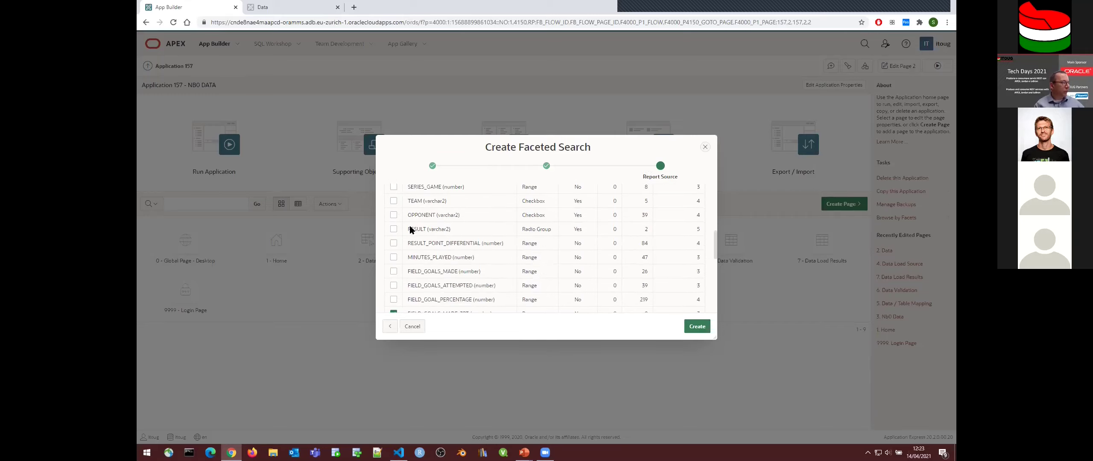
left_click(394, 200)
left_click(393, 215)
scroll(427, 220, "up", 3)
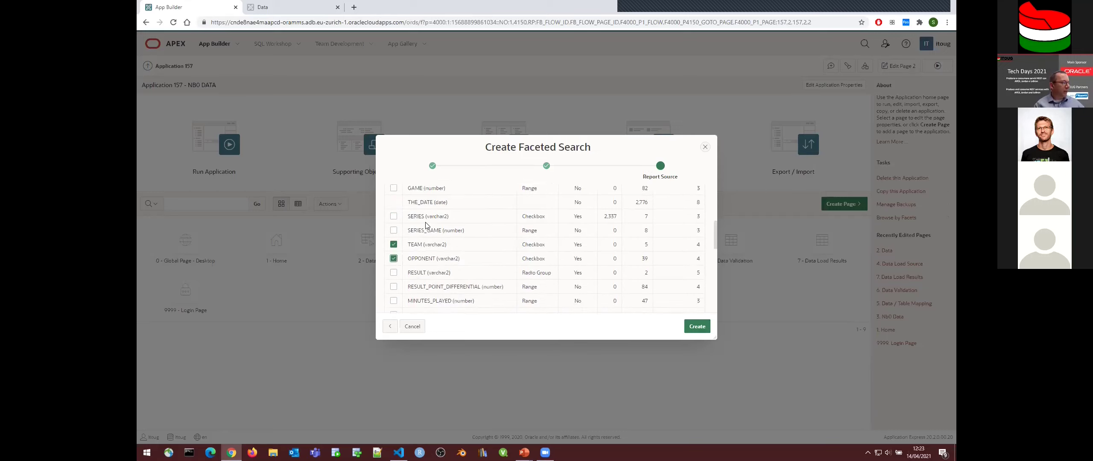
Step: Replace the facets FIELD_GOALS_MADE_3PT and FIELD_GOALS_ATTEMPTED_3PT with FIELD_GOALS_MADE and FIELD_GOALS_ATTEMPTED
scroll(427, 239, "down", 5)
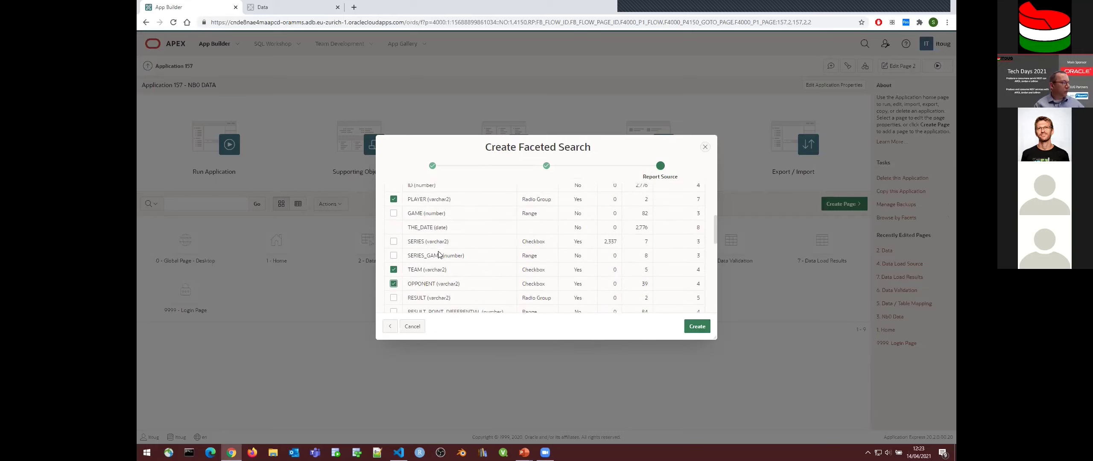
left_click(394, 271)
left_click(394, 285)
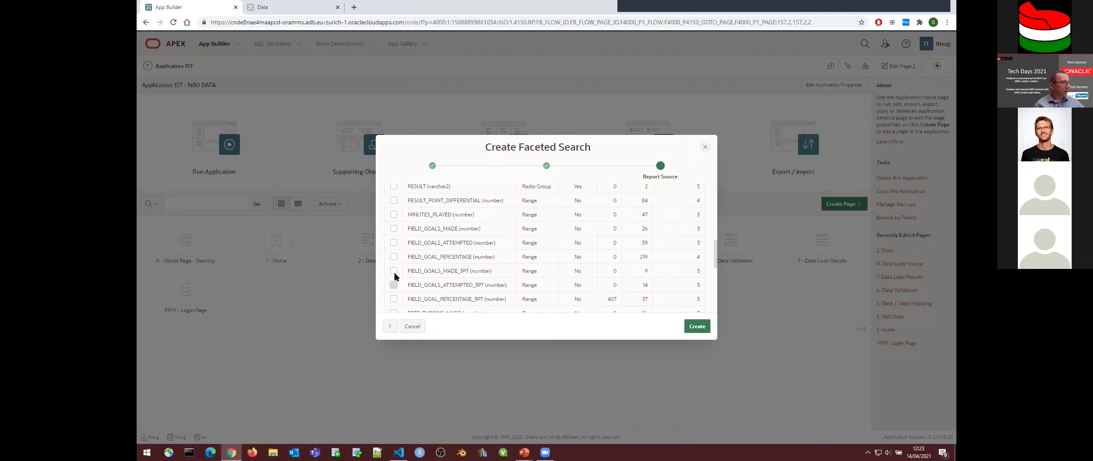
left_click(394, 229)
left_click(394, 243)
Step: Exclude the OFFENSIVE_REBOUNDS and BLOCKS facets, include TYPE, and create the faceted search page
scroll(437, 241, "down", 1)
scroll(438, 241, "down", 2)
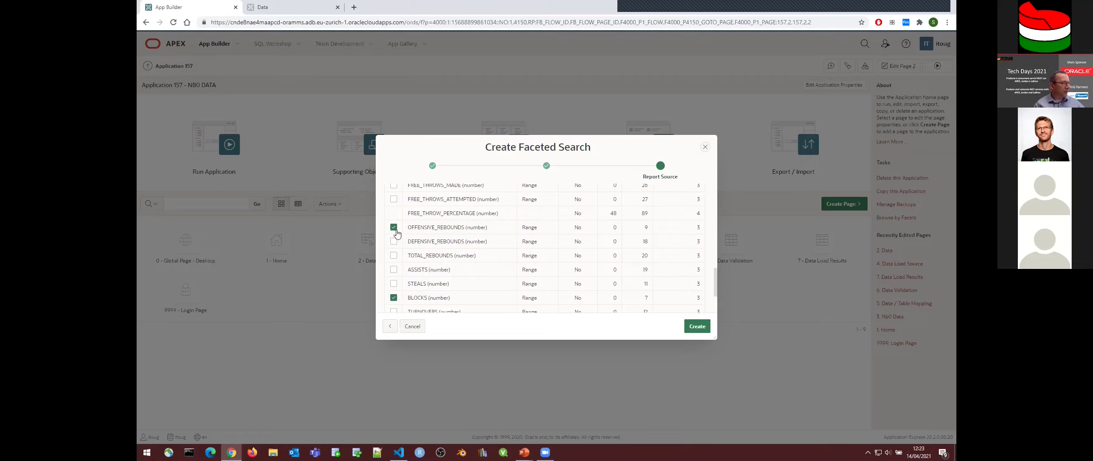
scroll(394, 232, "down", 2)
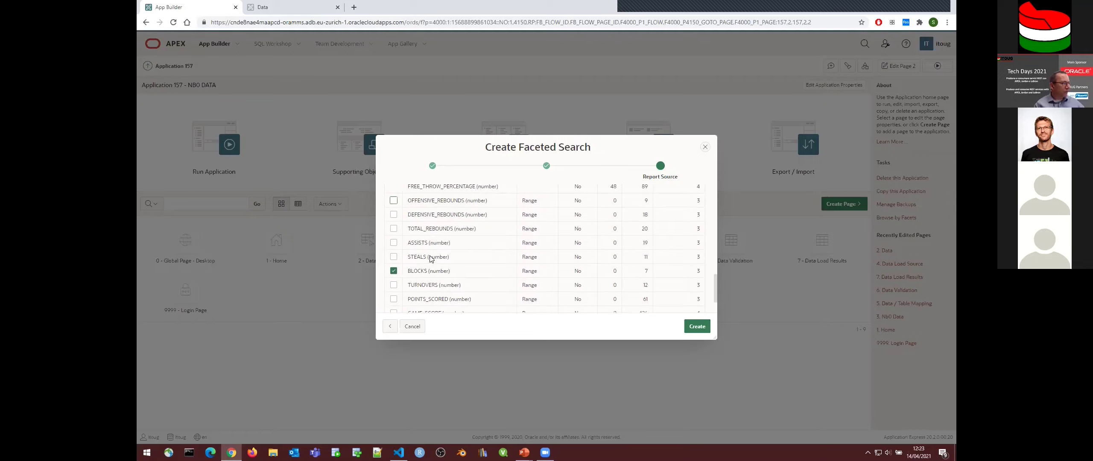
left_click(394, 229)
left_click(394, 297)
left_click(696, 327)
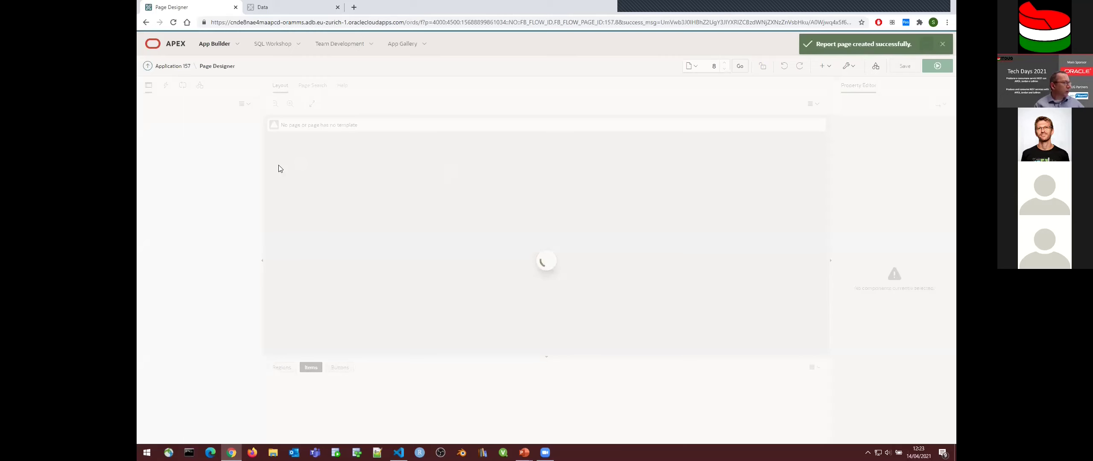
Step: Change the P8_PLAYER and P8_TYPE facets to Checkbox Group, save the page and run it
left_click(211, 236)
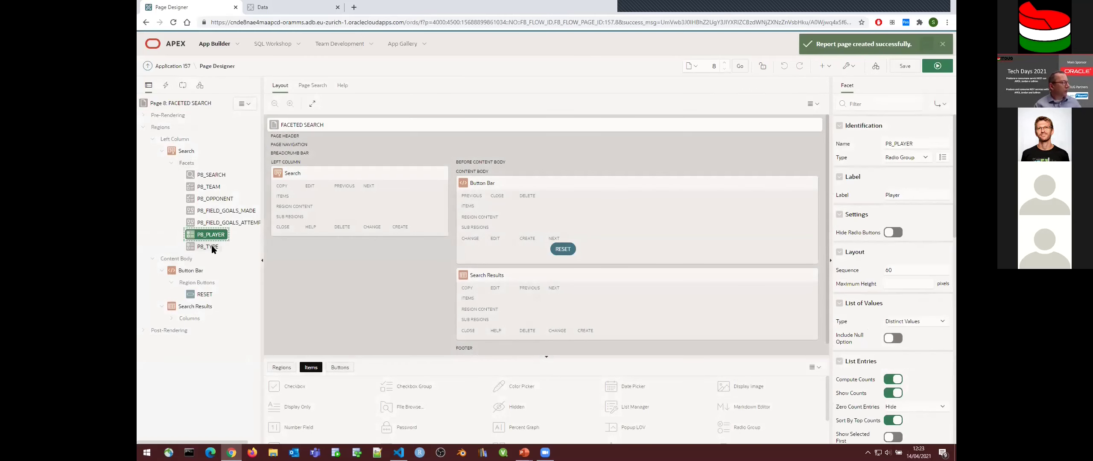
left_click(212, 247, "ctrl")
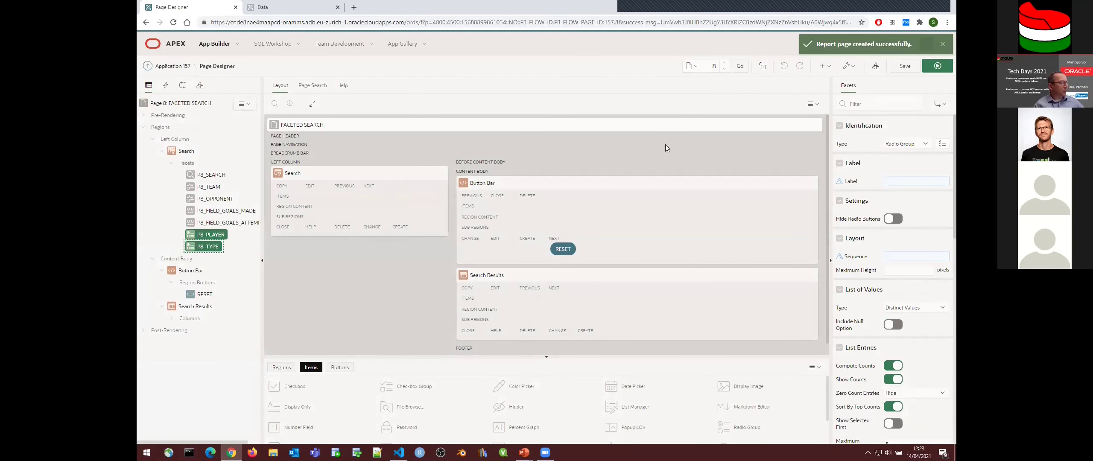
left_click(907, 144)
left_click(909, 153)
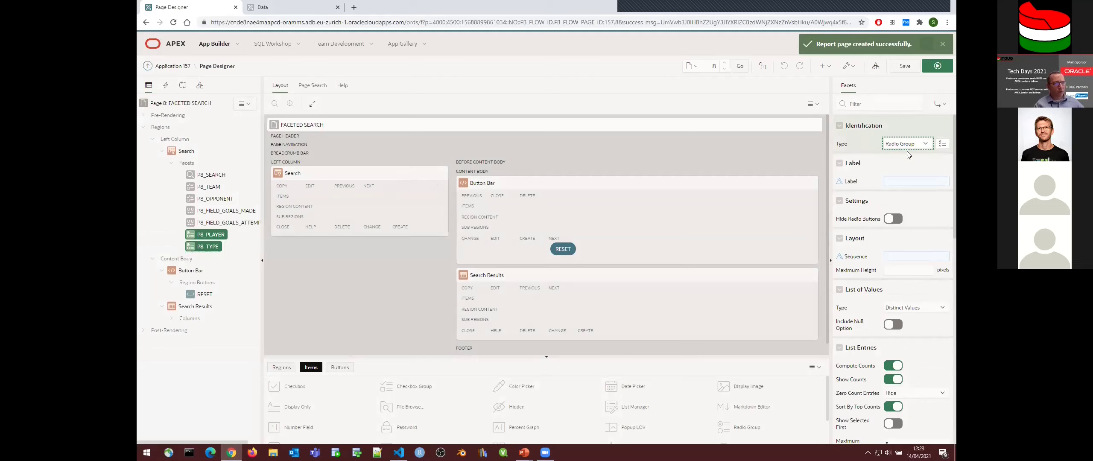
left_click(904, 67)
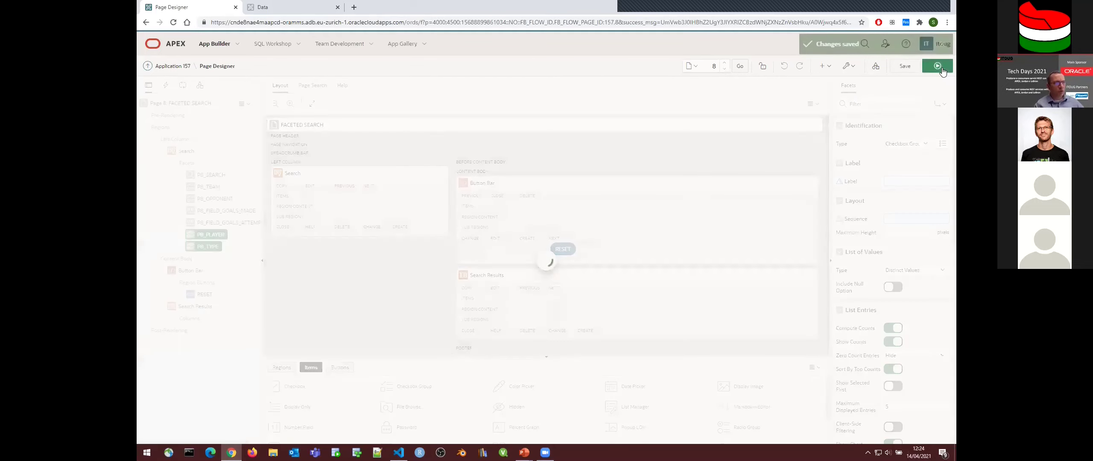
left_click(939, 68)
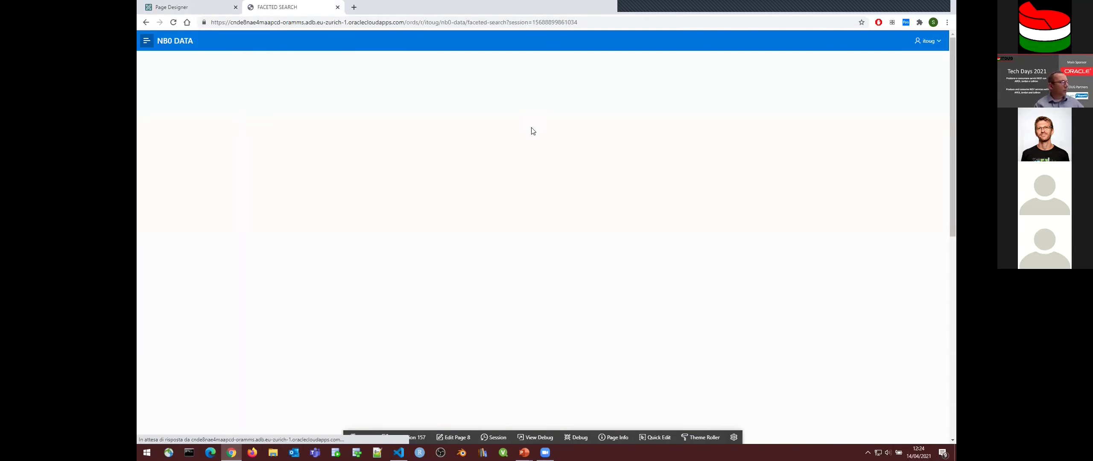
Step: Collapse the application's navigation menu and look through the unfiltered faceted search results
left_click(147, 41)
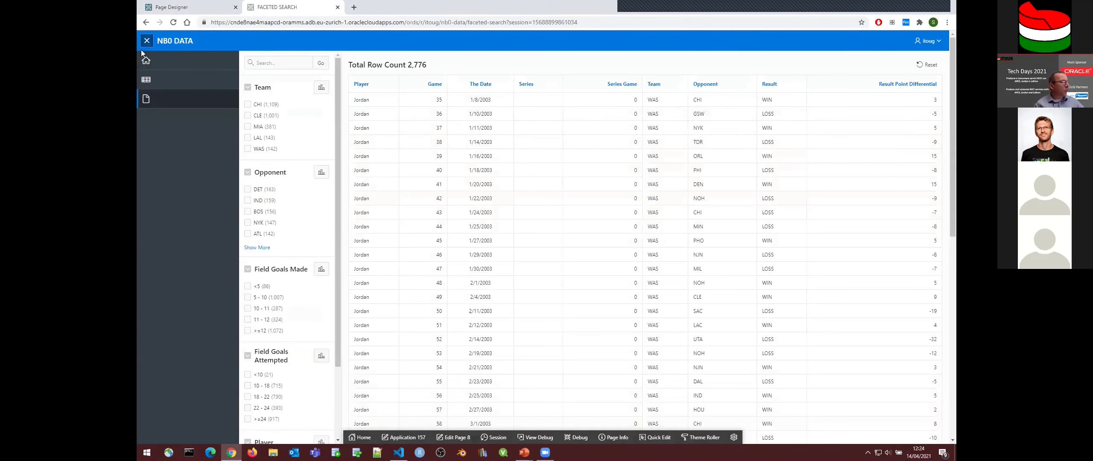
scroll(174, 118, "down", 2)
scroll(174, 119, "up", 2)
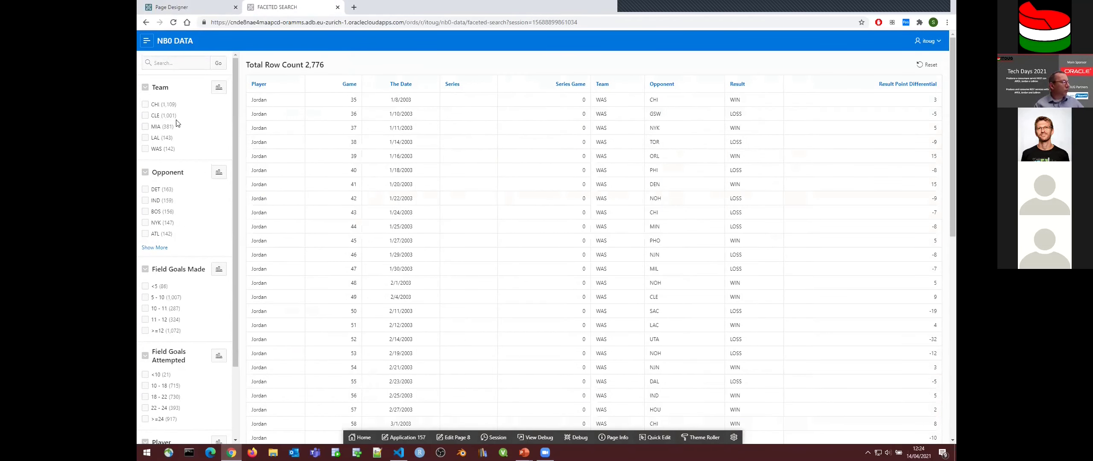
scroll(175, 163, "down", 2)
scroll(175, 163, "up", 2)
scroll(439, 186, "down", 3)
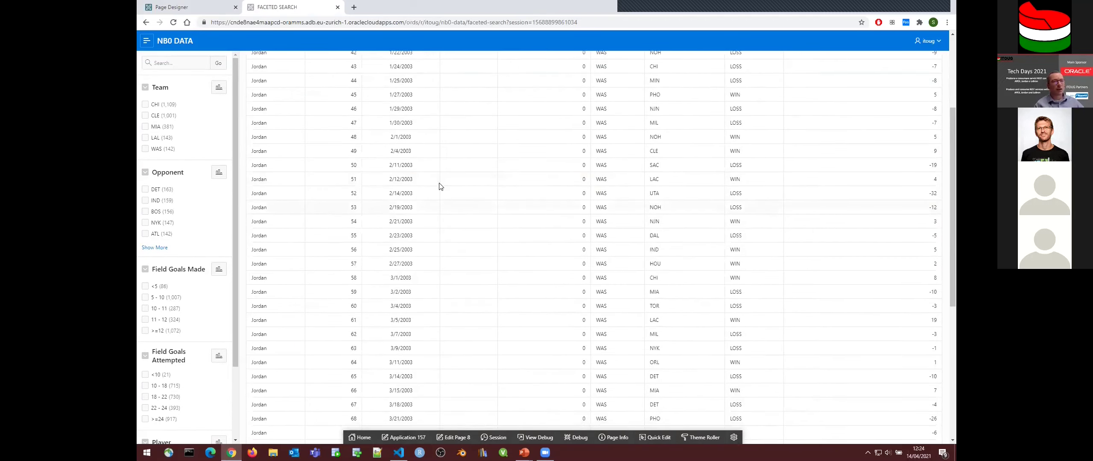
Step: Filter the results to teams CHI and MIA and opponents IND and CLE
left_click(145, 104)
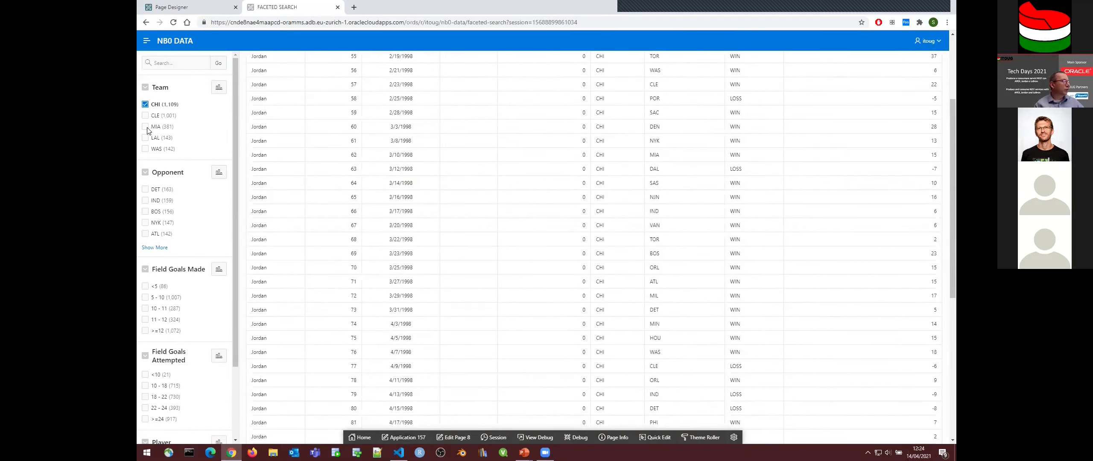
left_click(145, 126)
scroll(381, 156, "up", 3)
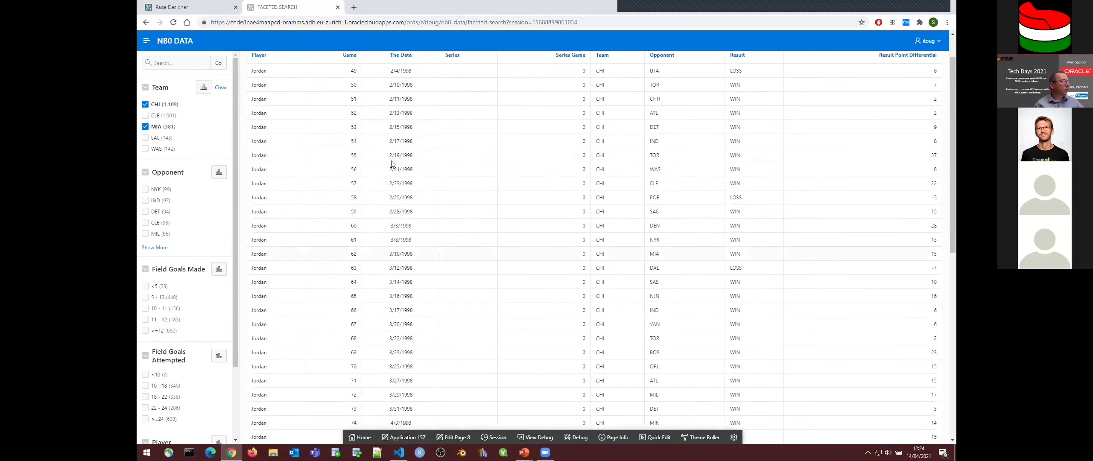
left_click(146, 201)
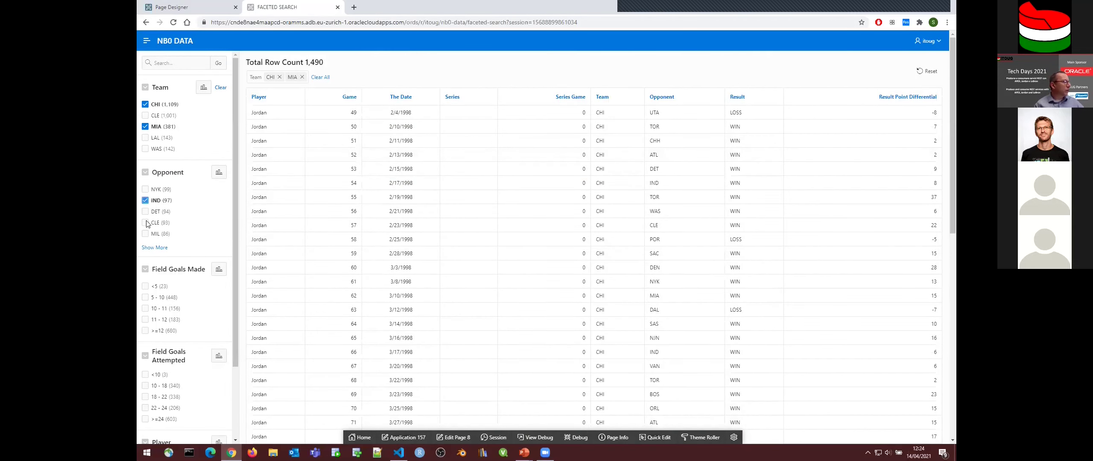
left_click(145, 222)
Step: Collapse and re-expand the Opponent, Field Goals Made and Team facets
left_click(145, 172)
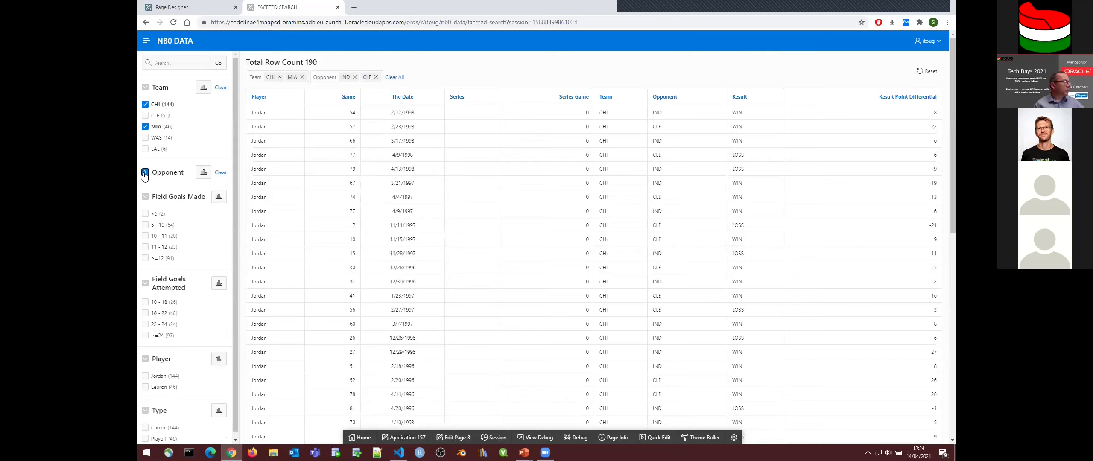
left_click(146, 172)
left_click(145, 270)
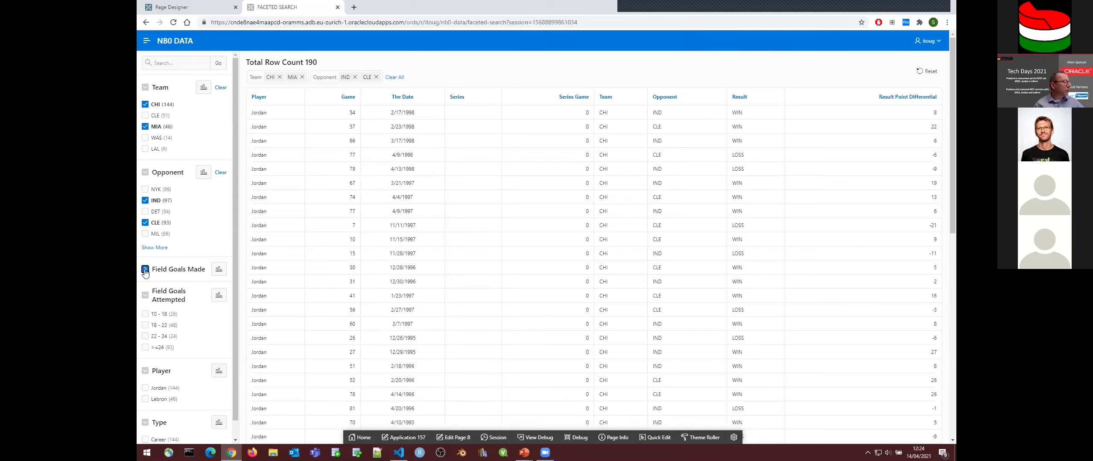
left_click(145, 269)
left_click(146, 87)
left_click(146, 88)
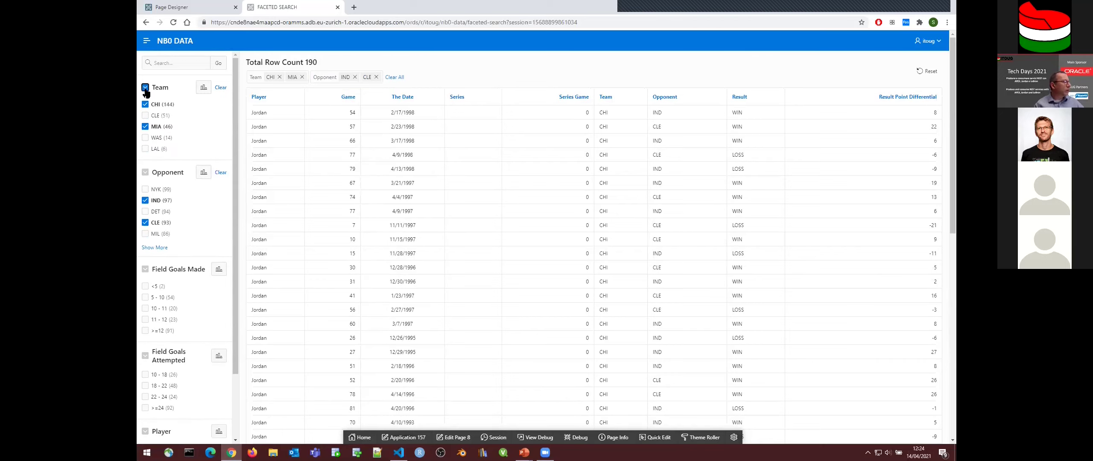
Step: Narrow the results to player Jordan with only CHI as the team, and review the rows
scroll(172, 239, "down", 2)
scroll(172, 244, "up", 2)
scroll(179, 278, "down", 2)
left_click(163, 374)
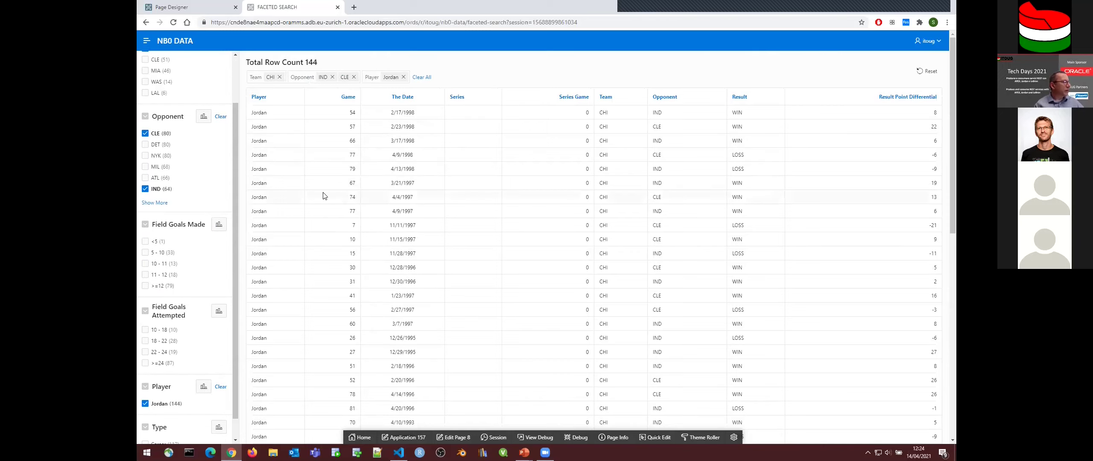
scroll(314, 196, "down", 2)
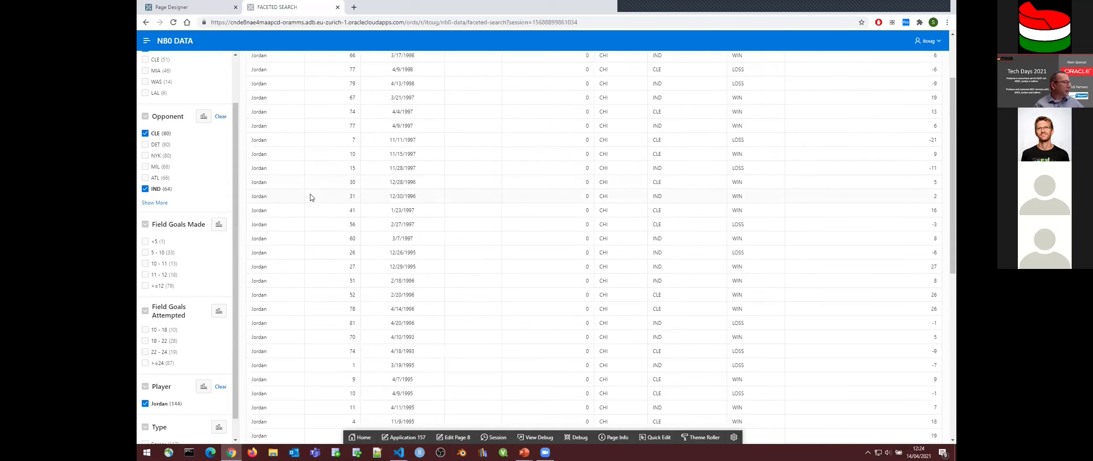
scroll(311, 198, "up", 2)
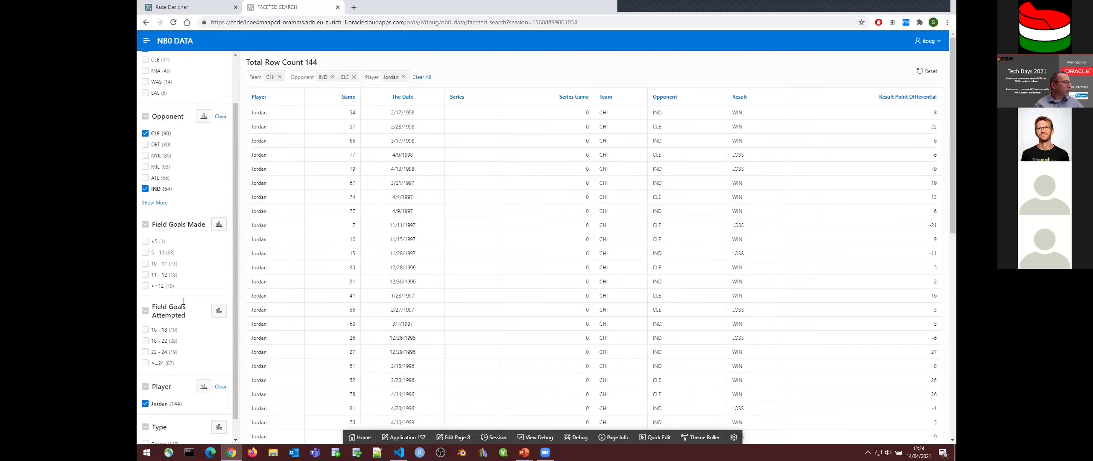
Step: Show the Field Goals Made chart and move it clear of the facets and filter list
left_click(219, 225)
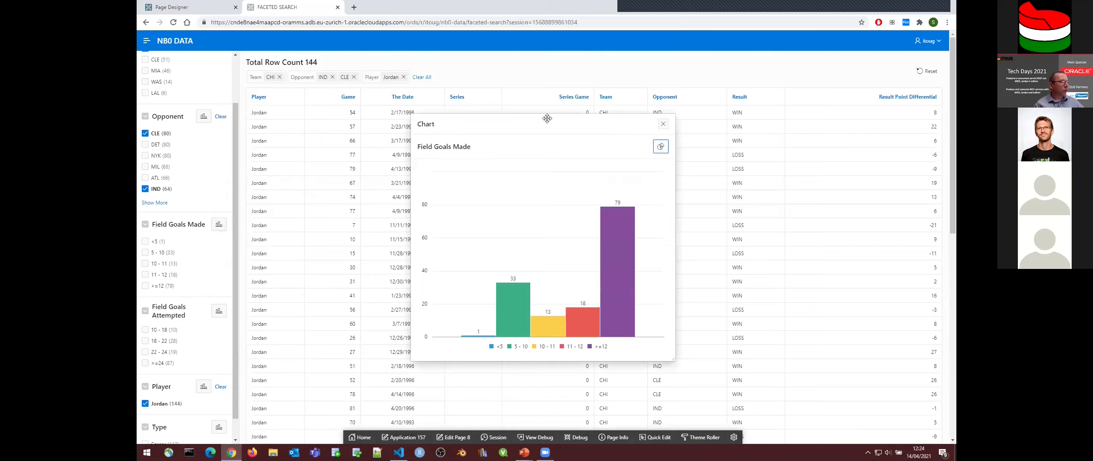
left_click_drag(546, 117, 649, 87)
mouse_move(710, 268)
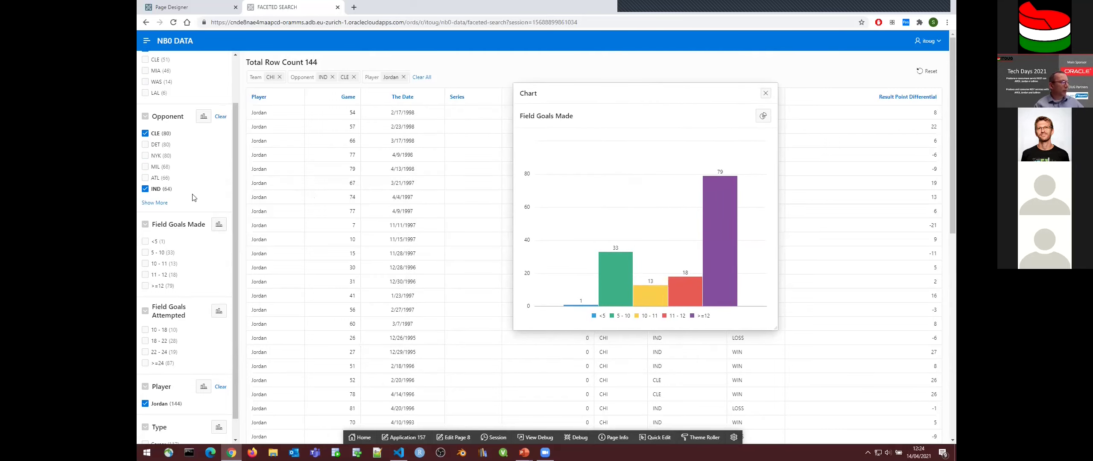
Step: Remove the CHI, CLE and Jordan filters, keeping only opponent IND for the chart
left_click(280, 77)
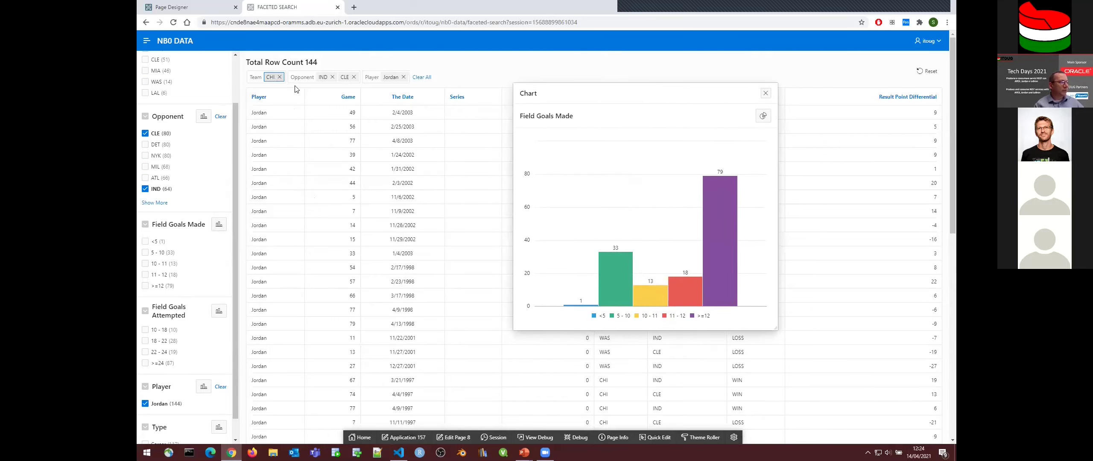
left_click(312, 77)
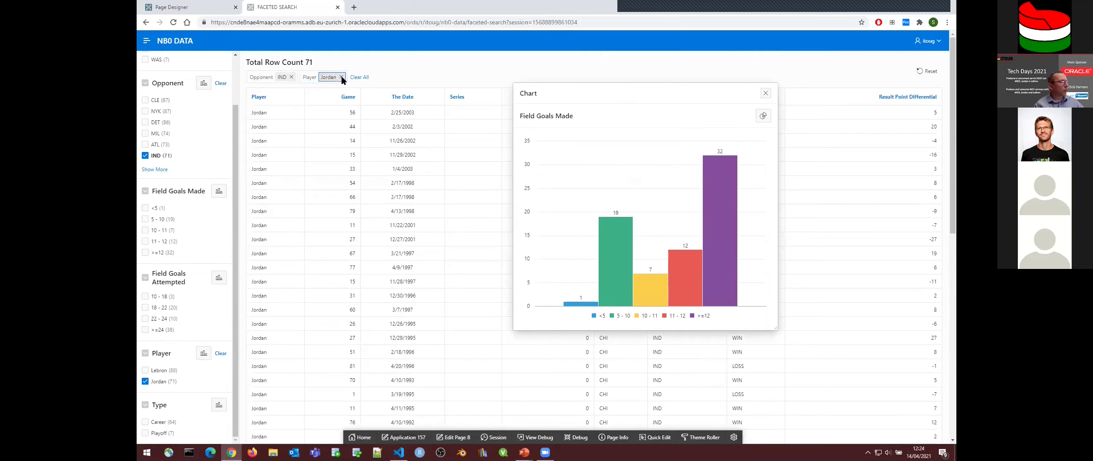
left_click(341, 77)
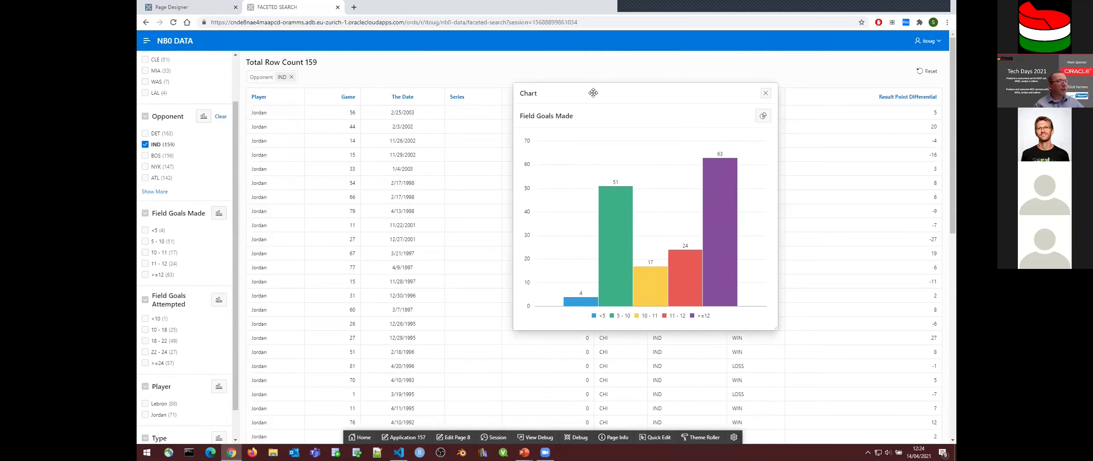
Step: Show Field Goals Made as a pie chart, inspect the 11 - 12 slice, and close the chart
left_click(764, 116)
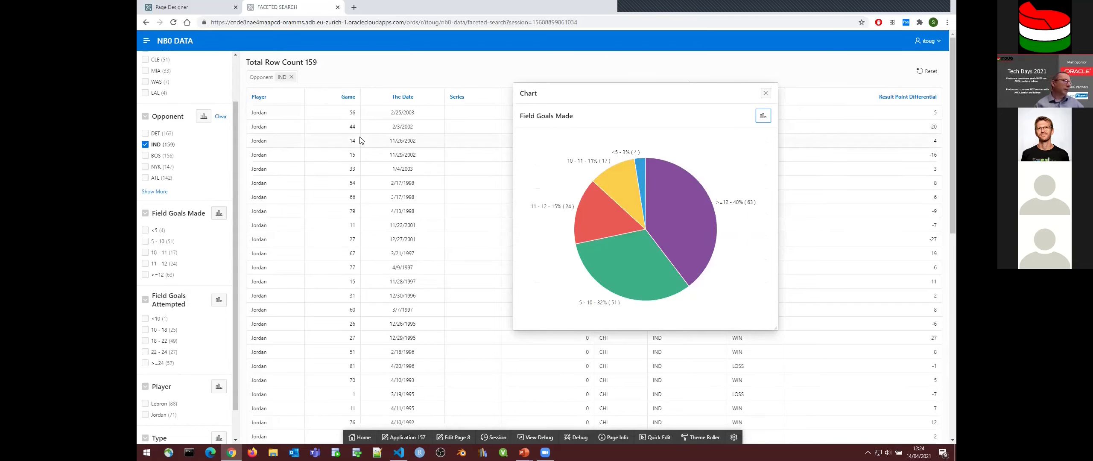
mouse_move(619, 215)
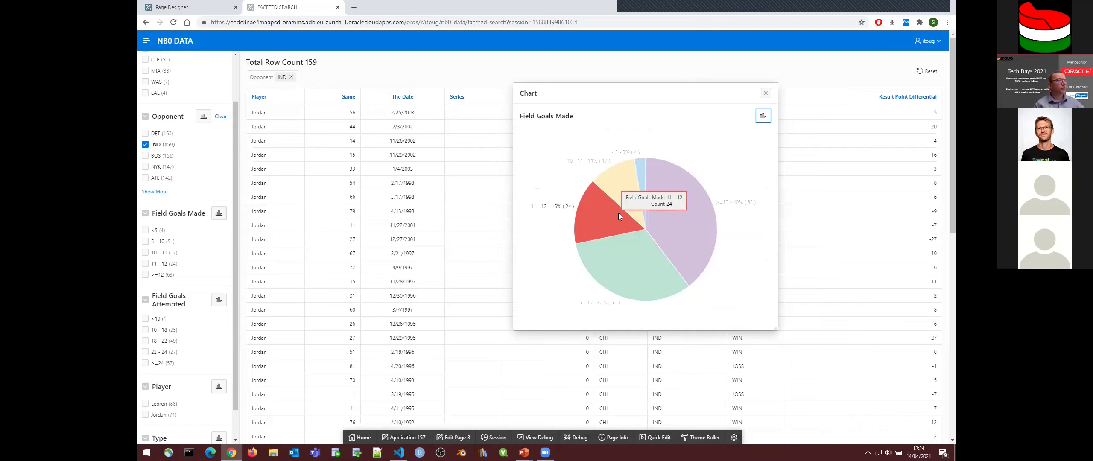
left_click(769, 95)
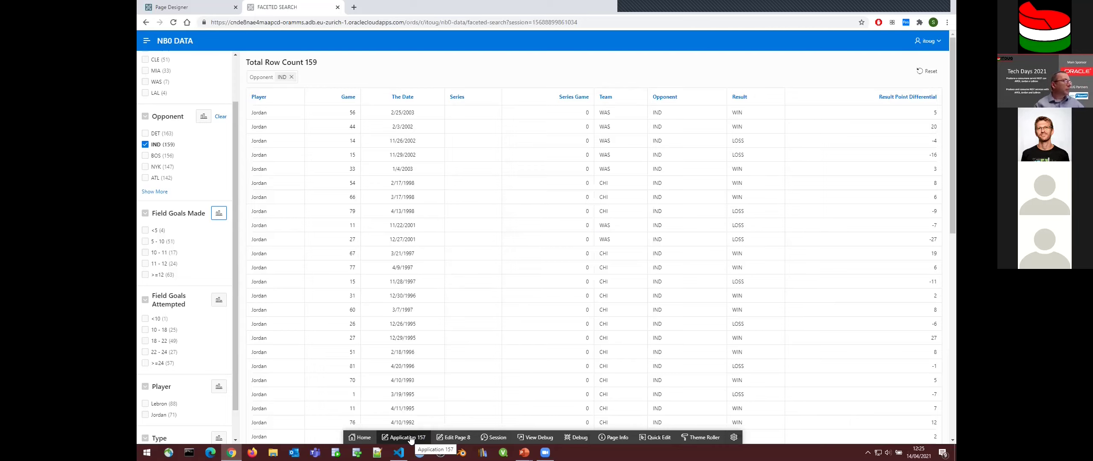
Step: Return to the APEX development environment and examine the RESTful Data Services overview in SQL Workshop
left_click(207, 12)
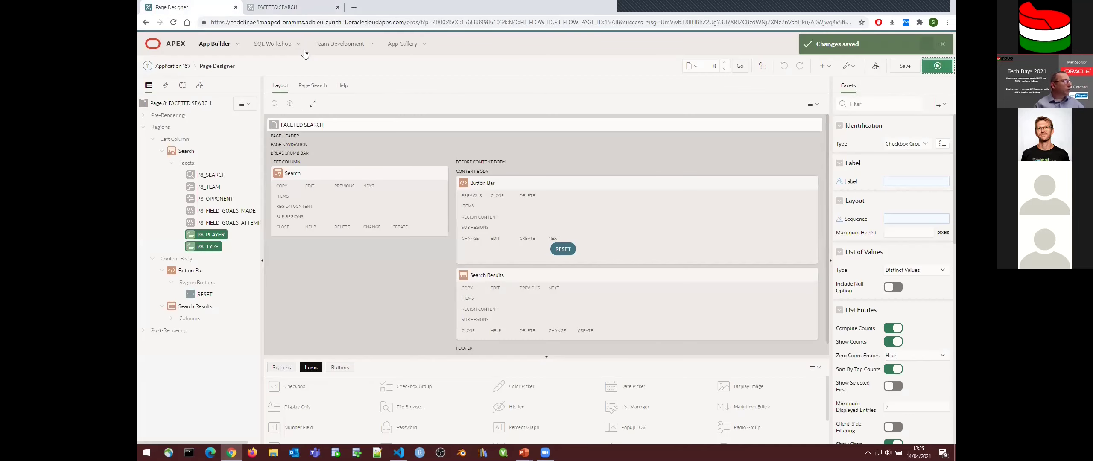
left_click(299, 44)
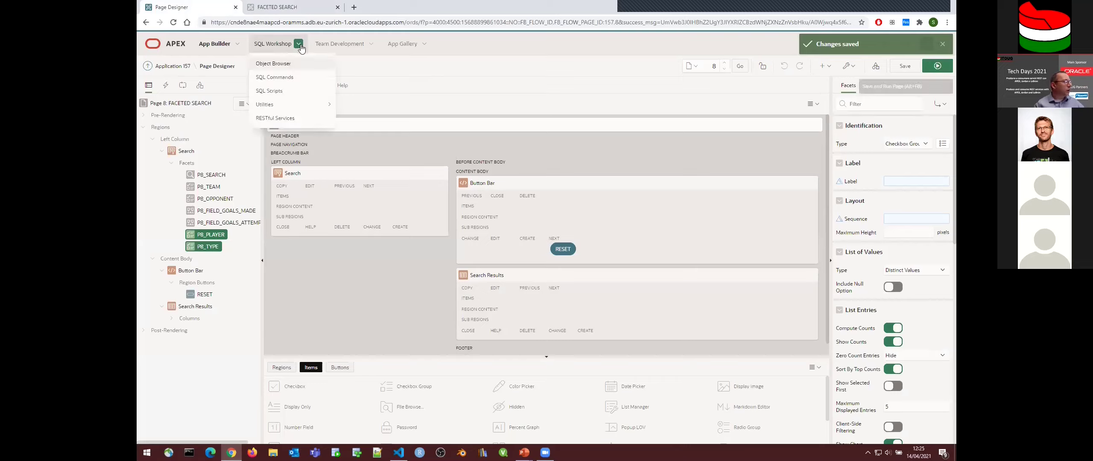
left_click(274, 118)
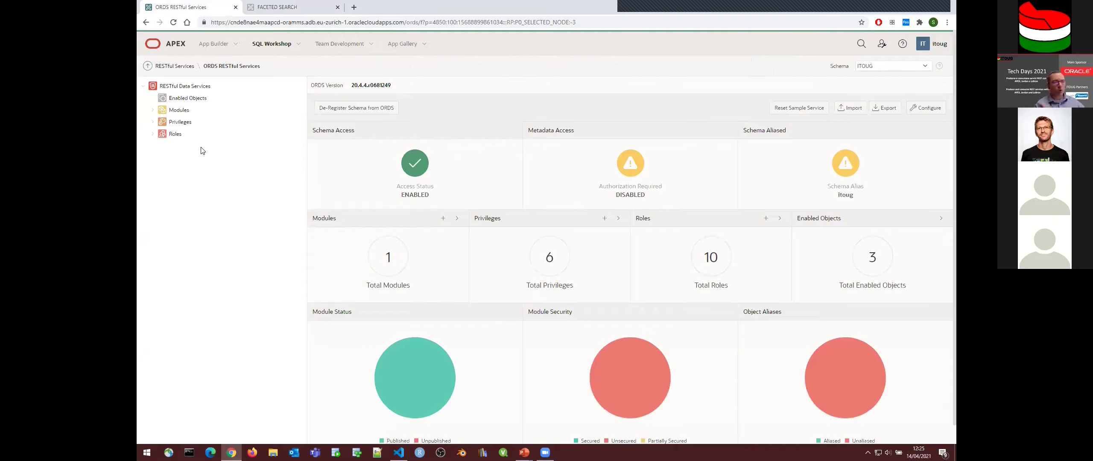
left_click(181, 87)
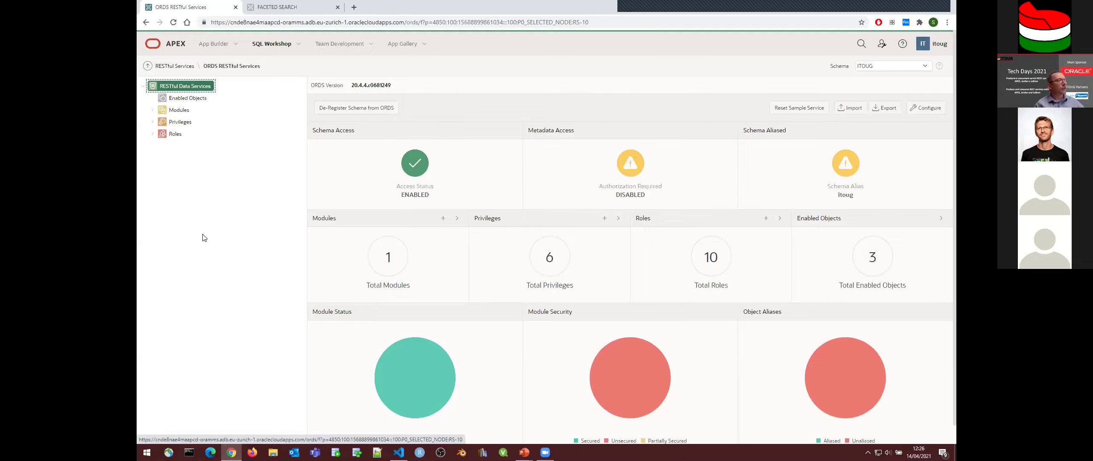
Step: Find the NB0_DATA table in Object Browser using the filter nb0 and open its REST settings
left_click(299, 47)
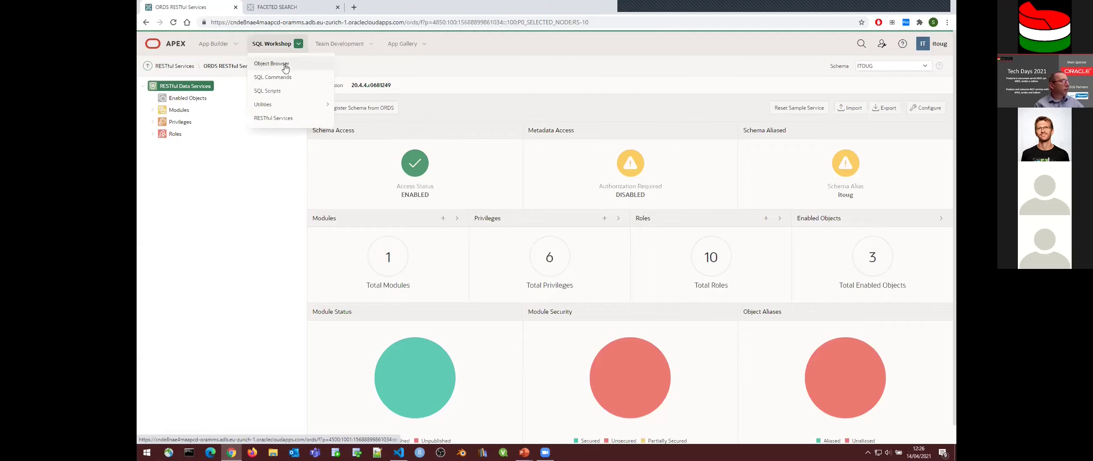
left_click(270, 65)
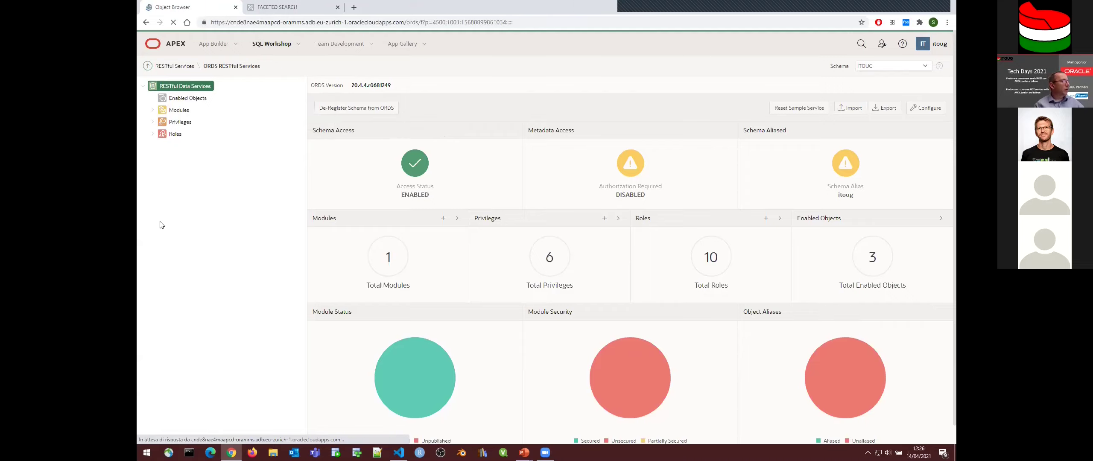
left_click(176, 98)
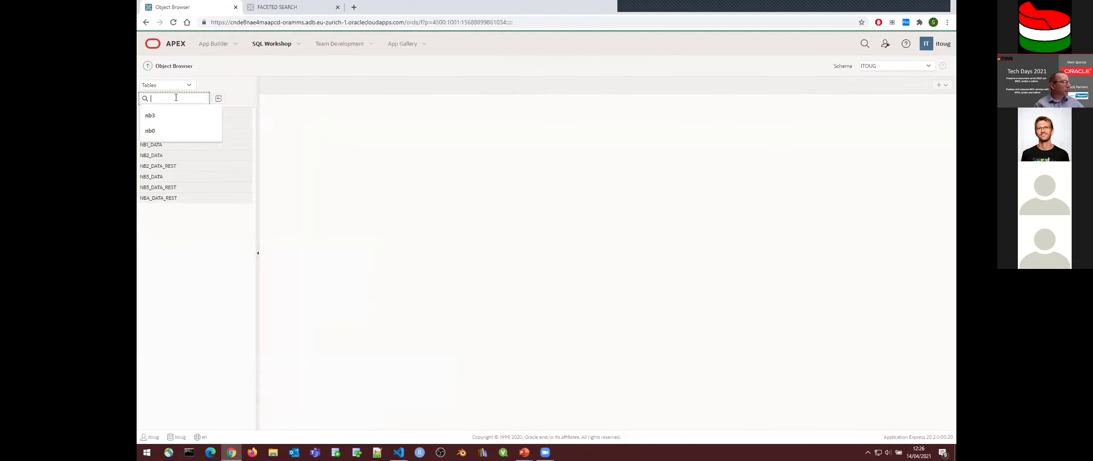
type("n")
left_click(164, 116)
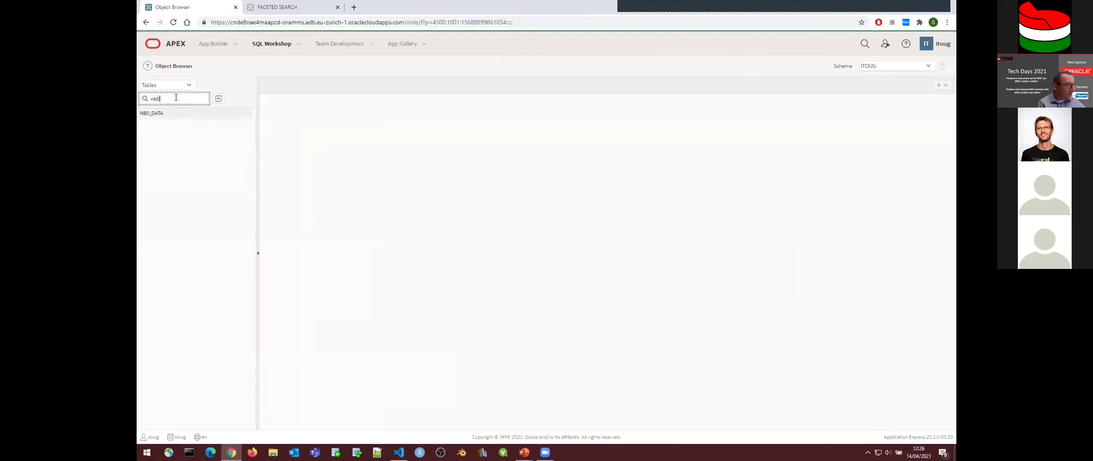
left_click(163, 114)
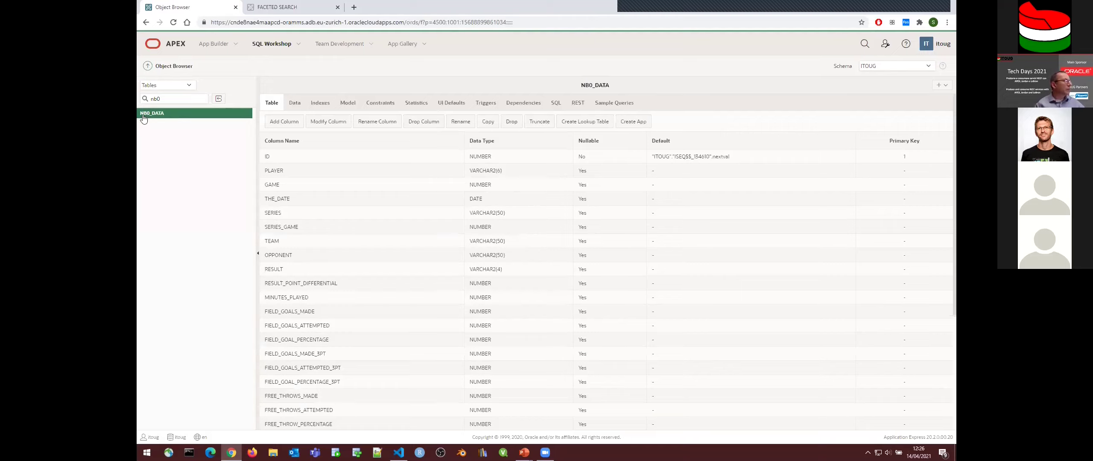
left_click(578, 105)
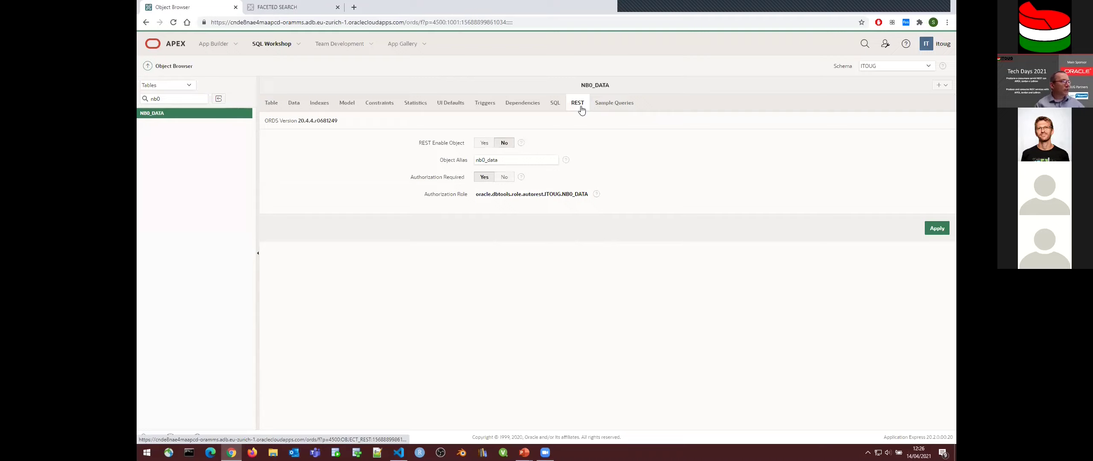
Step: REST-enable the NB0_DATA table with the alias nb0_data and no authorization required, and apply the settings
left_click(485, 143)
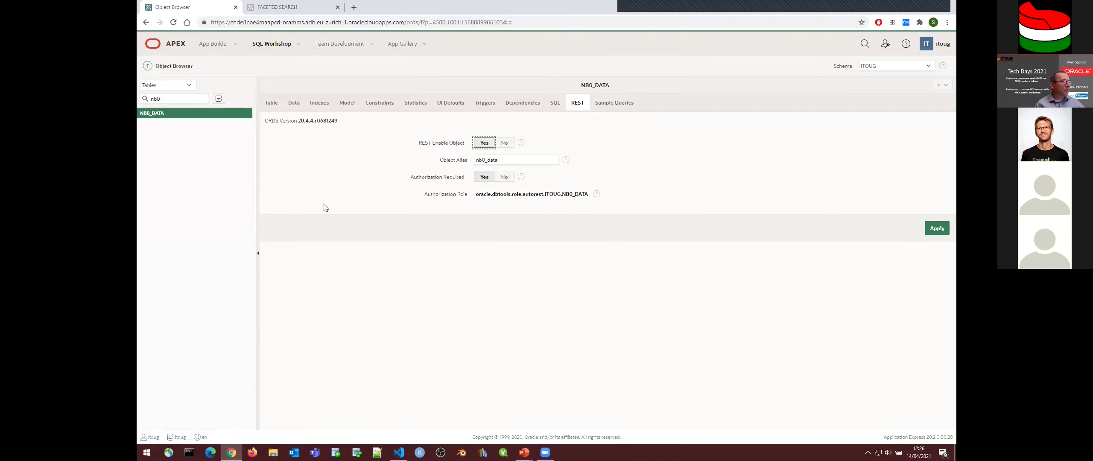
left_click(503, 179)
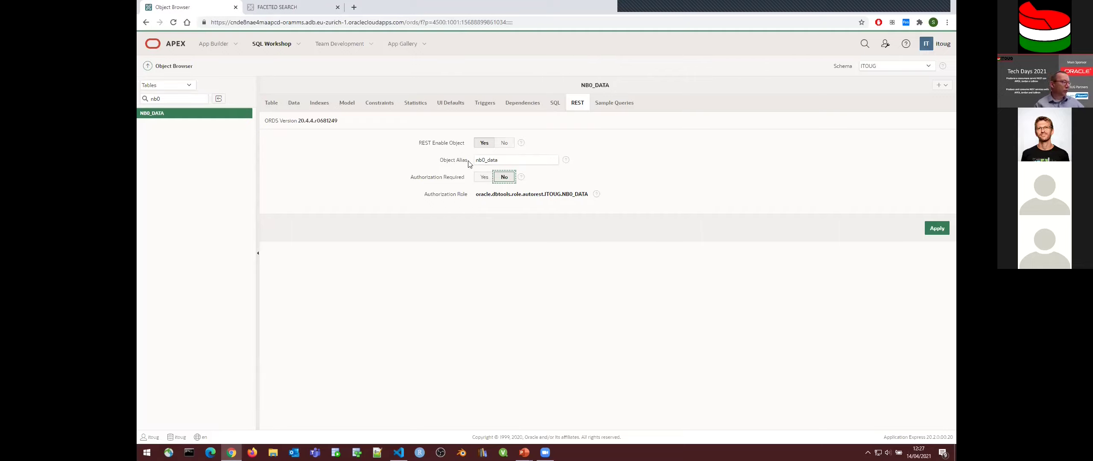
left_click(937, 228)
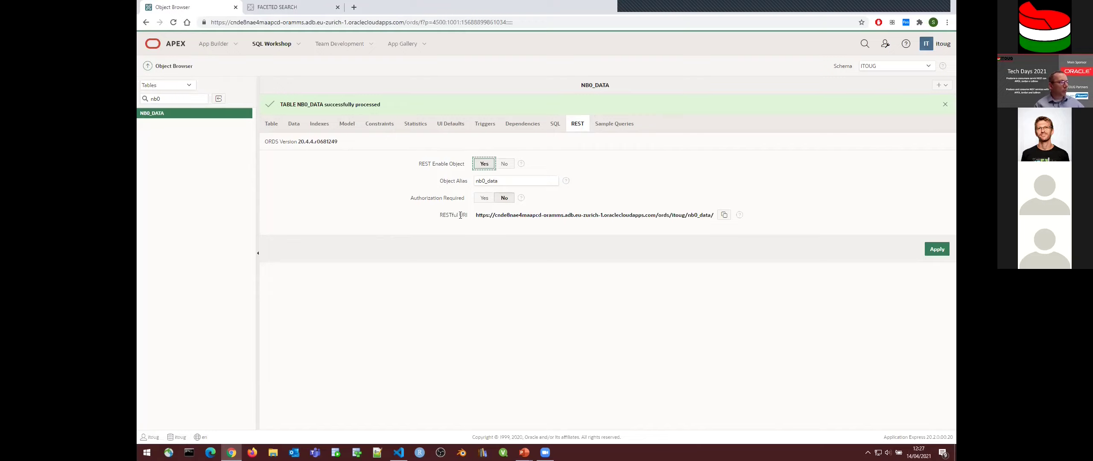
Step: Copy the table's RESTful URI and open it in a new browser tab
left_click(725, 218)
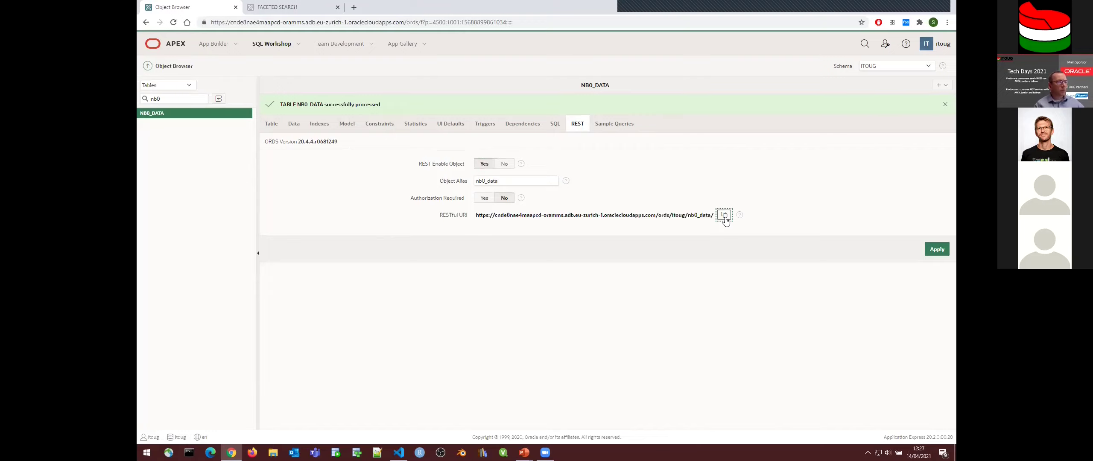
left_click(352, 8)
left_click(360, 22)
right_click(358, 24)
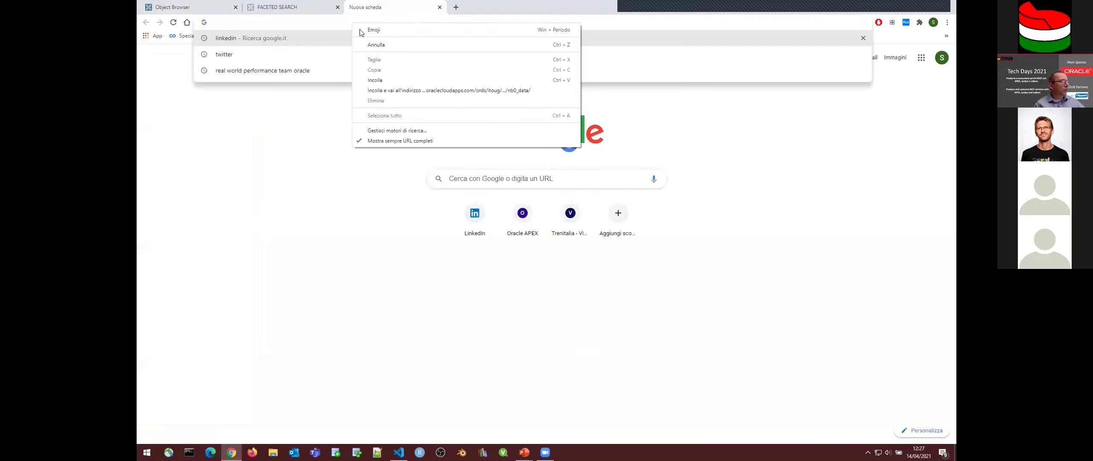
left_click(376, 80)
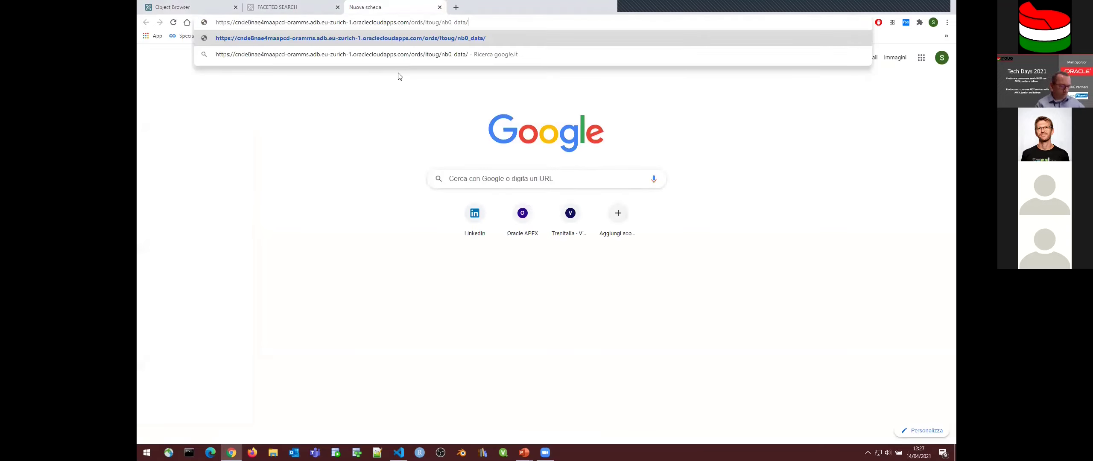
key("Return")
Step: Examine the nb0_data JSON response in raw and parsed form, expanding and collapsing its items array
left_click(878, 40)
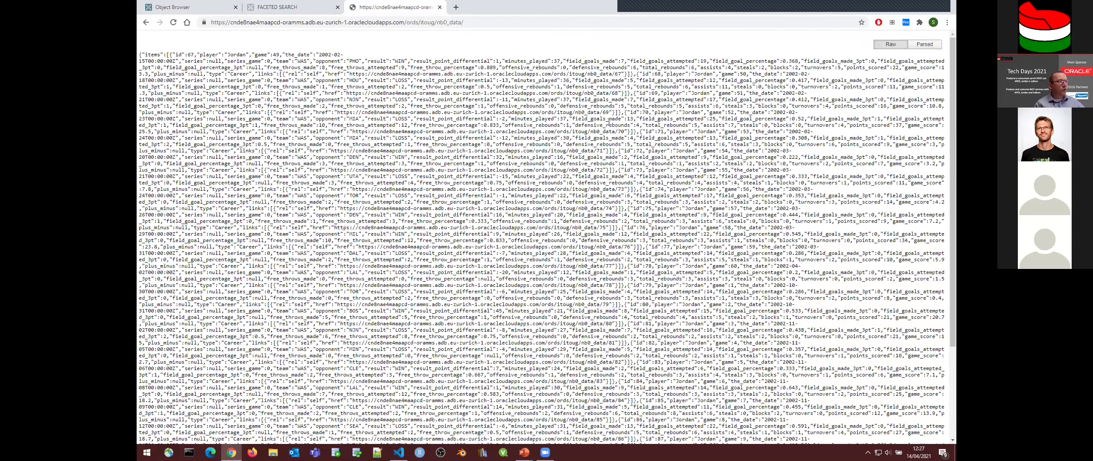
scroll(609, 123, "down", 1)
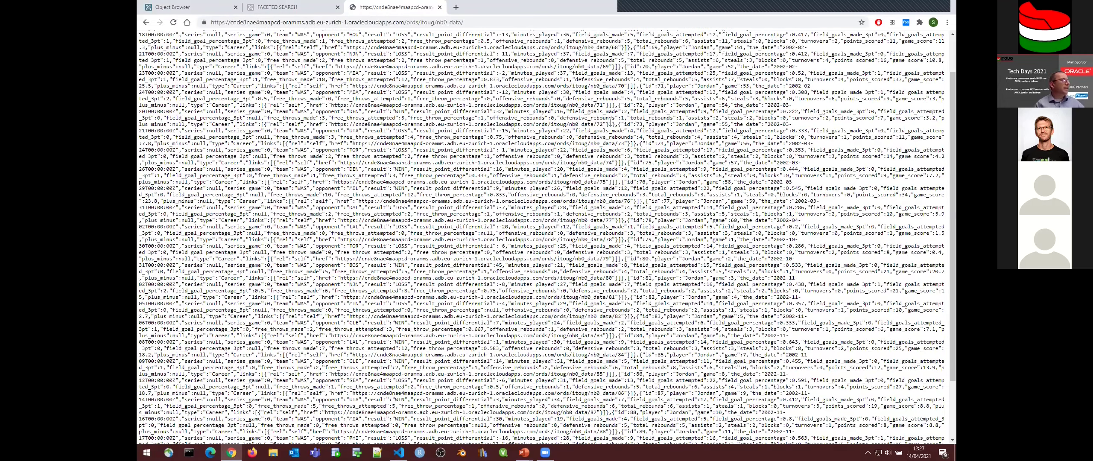
scroll(610, 122, "down", 2)
scroll(611, 120, "up", 3)
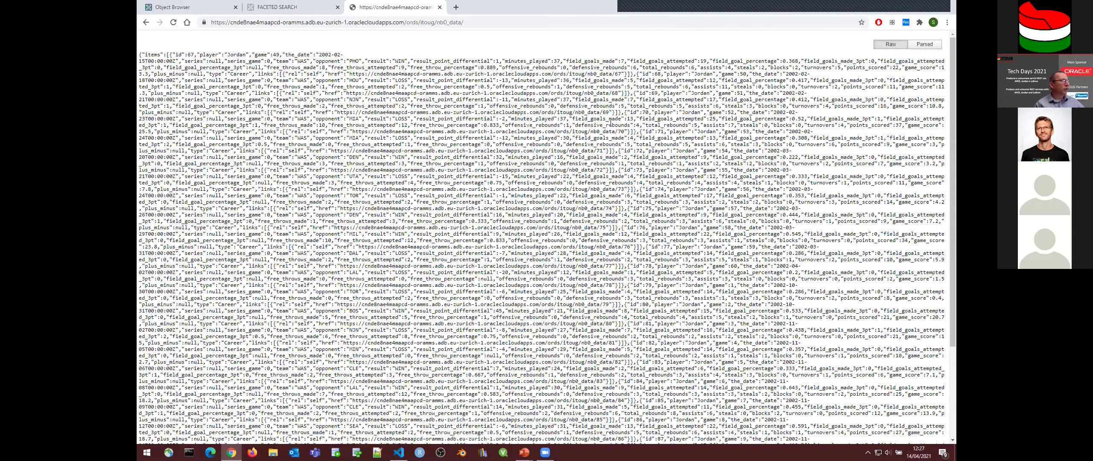
scroll(880, 43, "down", 1)
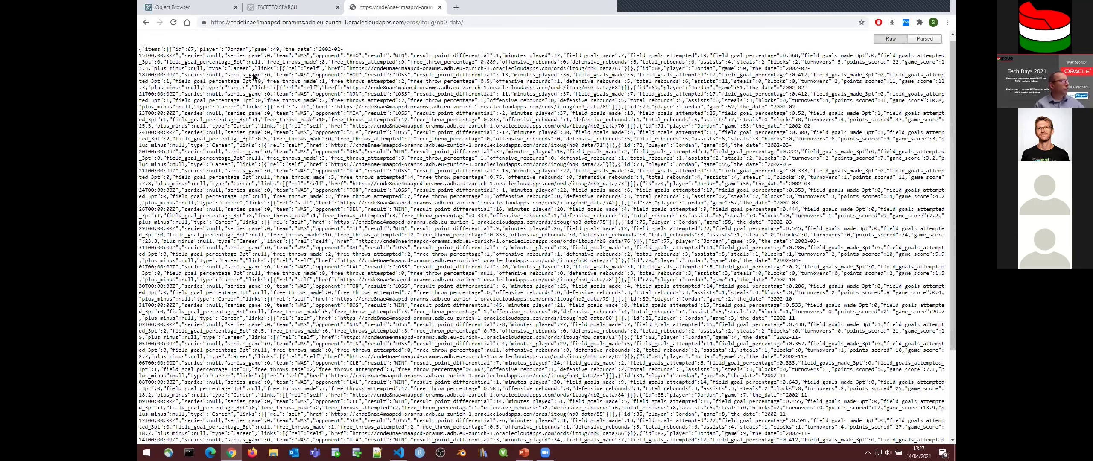
scroll(156, 56, "down", 1)
scroll(208, 47, "up", 1)
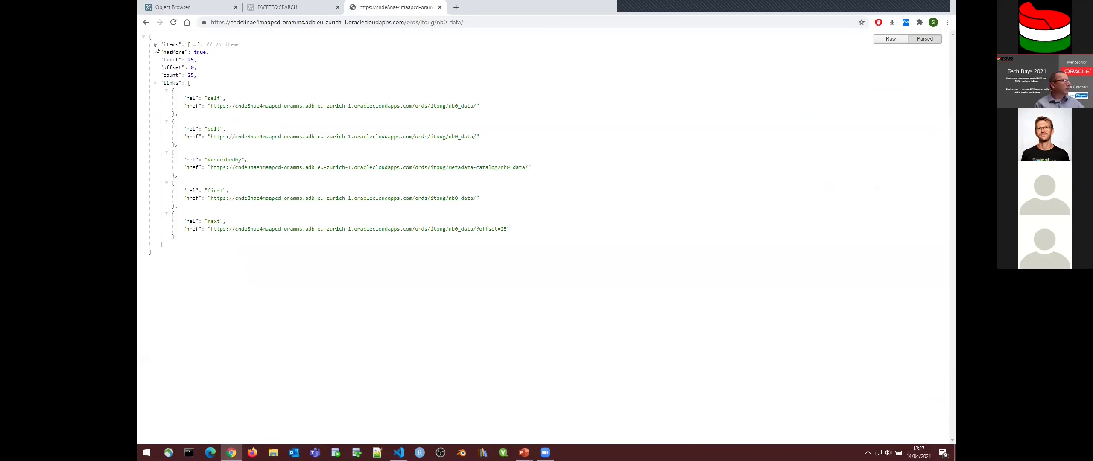
left_click(155, 44)
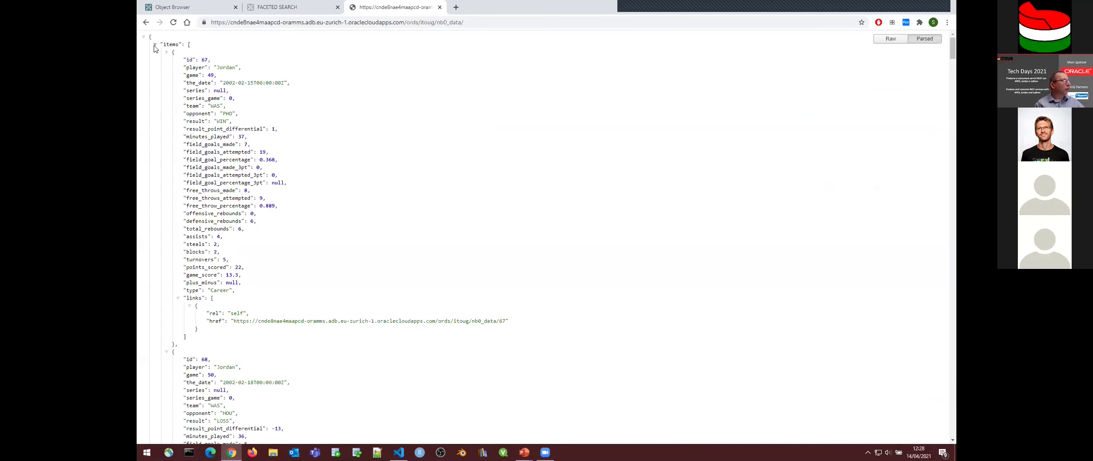
left_click(155, 45)
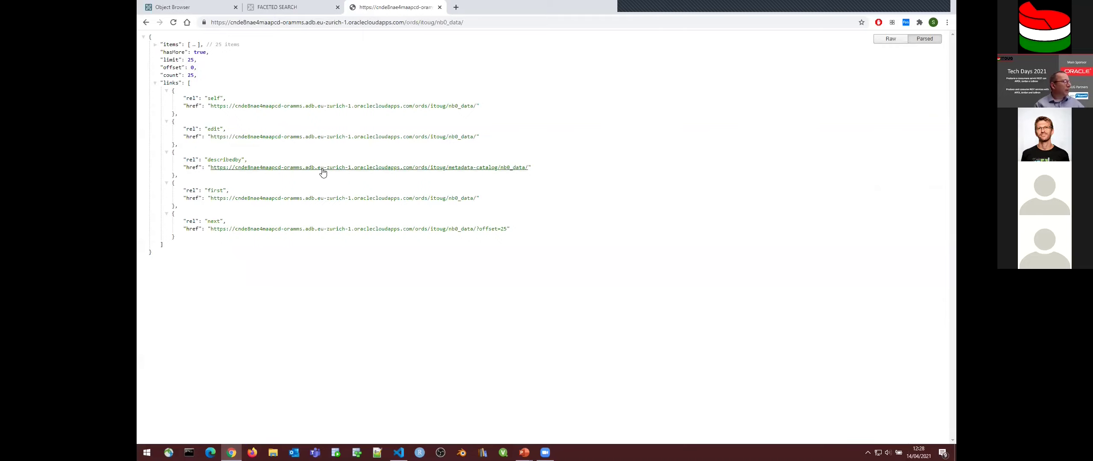
Step: Open the describedby metadata link in a separate tab and review the table's column names and types
right_click(401, 172)
left_click(427, 174)
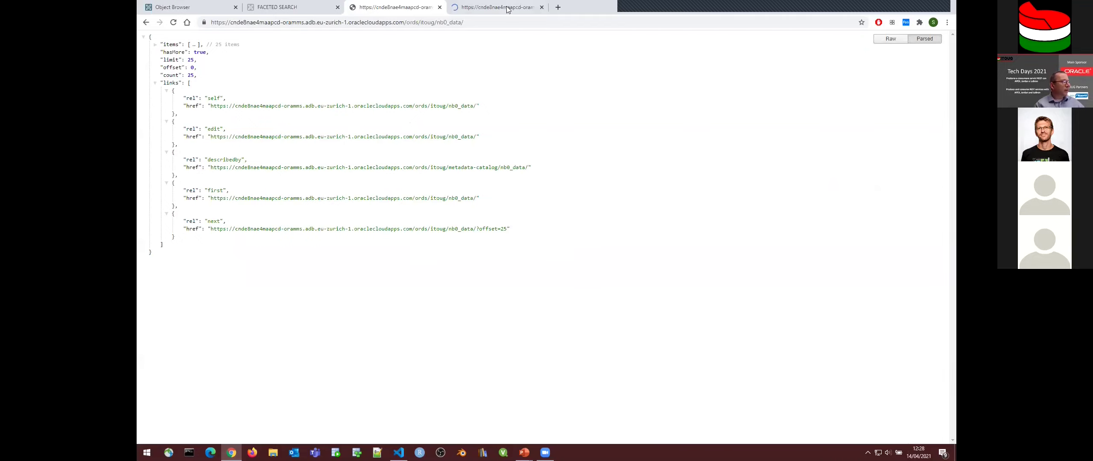
key("ctrl+Tab")
scroll(179, 80, "down", 20)
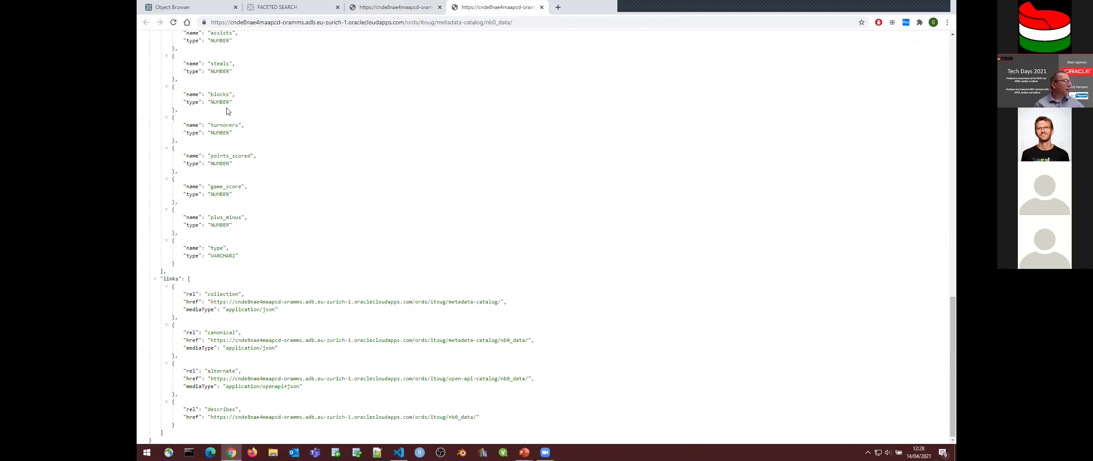
scroll(228, 110, "up", 18)
scroll(230, 110, "up", 2)
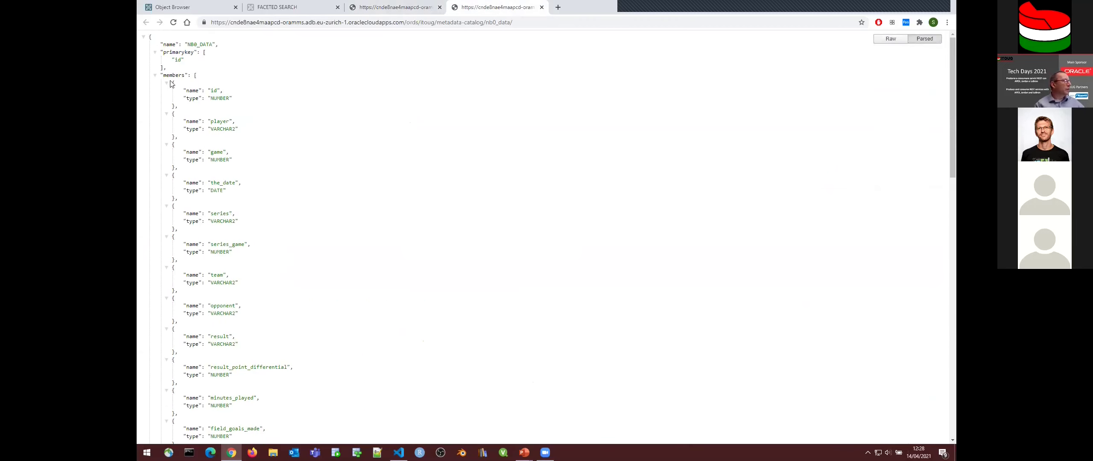
Step: Go back to the nb0_data response, expand its items, and open the self link of record 67 separately to examine its fields
left_click(382, 9)
left_click(155, 44)
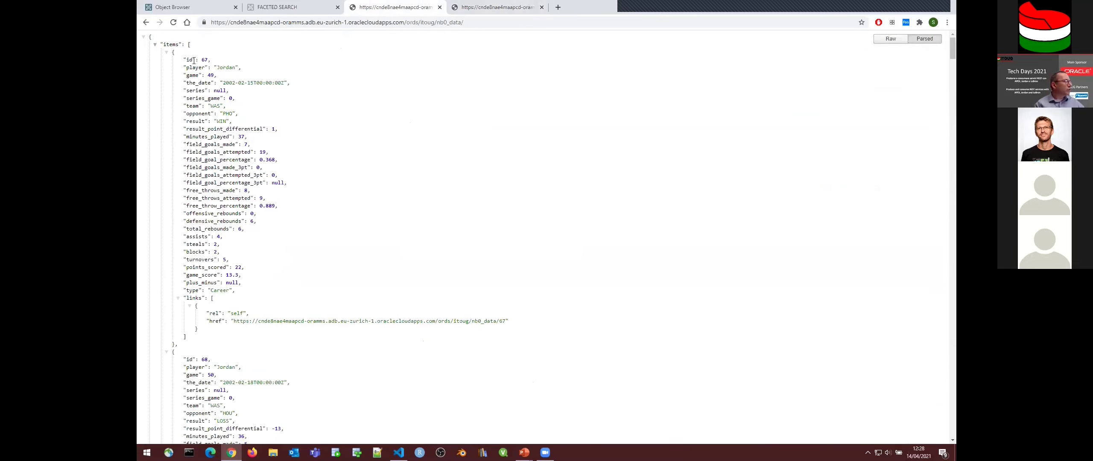
right_click(353, 323)
left_click(384, 329)
left_click(583, 7)
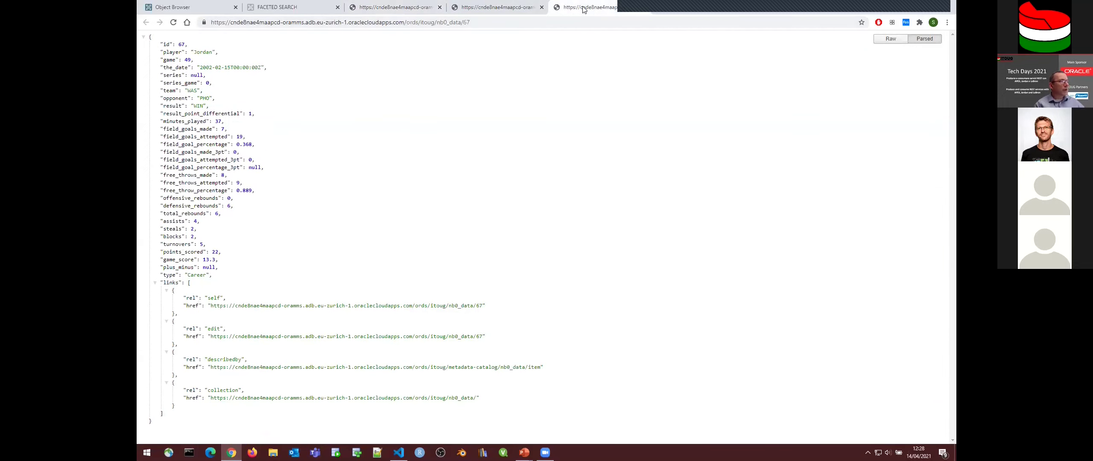
left_click(474, 24)
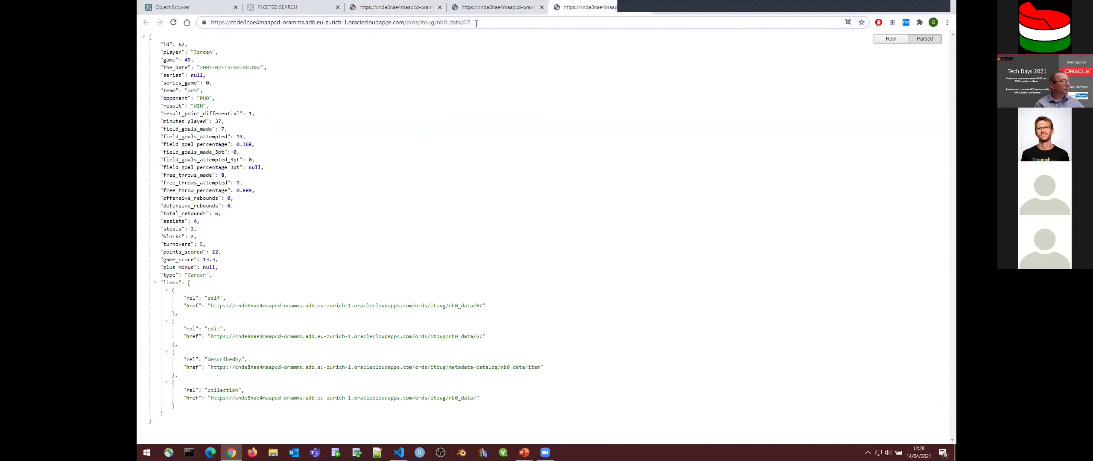
left_click_drag(160, 42, 254, 285)
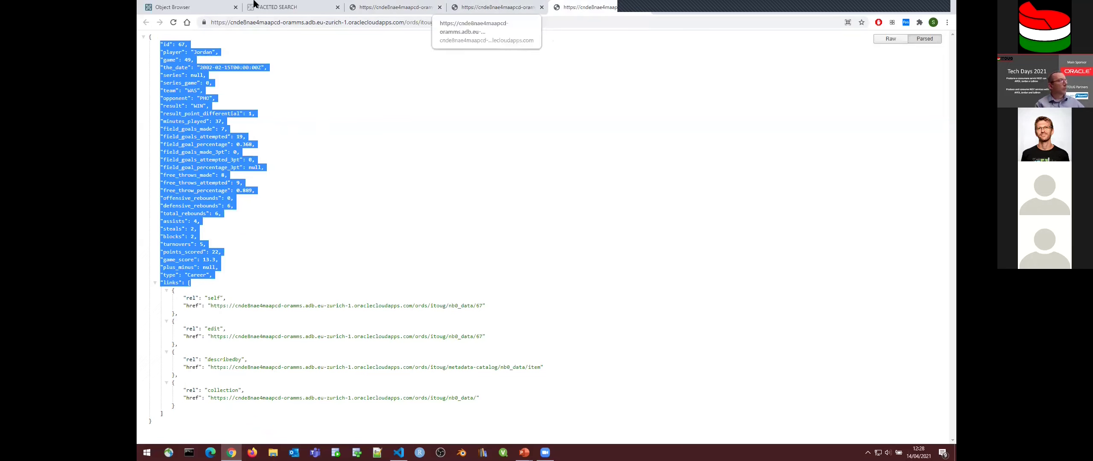
Step: Return to the APEX App Builder and start creating a new application from scratch
left_click(253, 7)
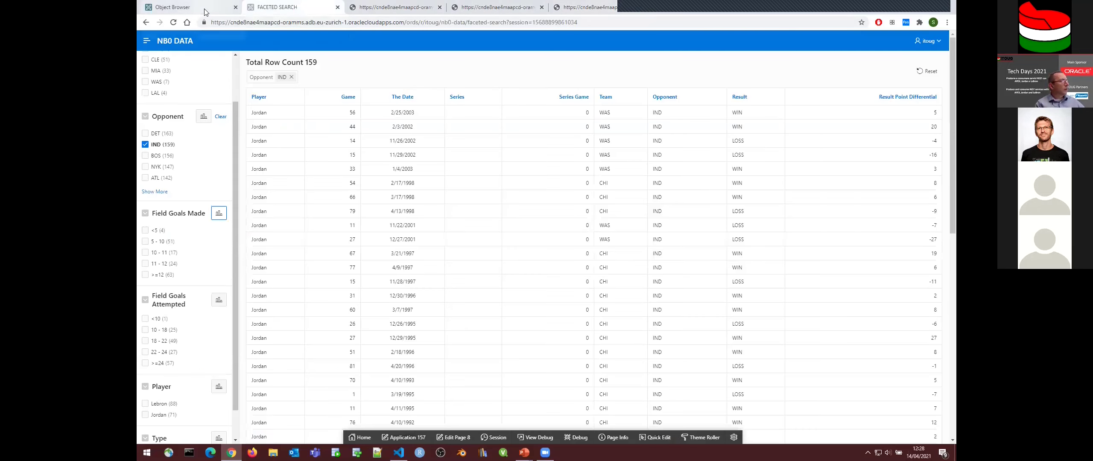
left_click(204, 9)
left_click(182, 48)
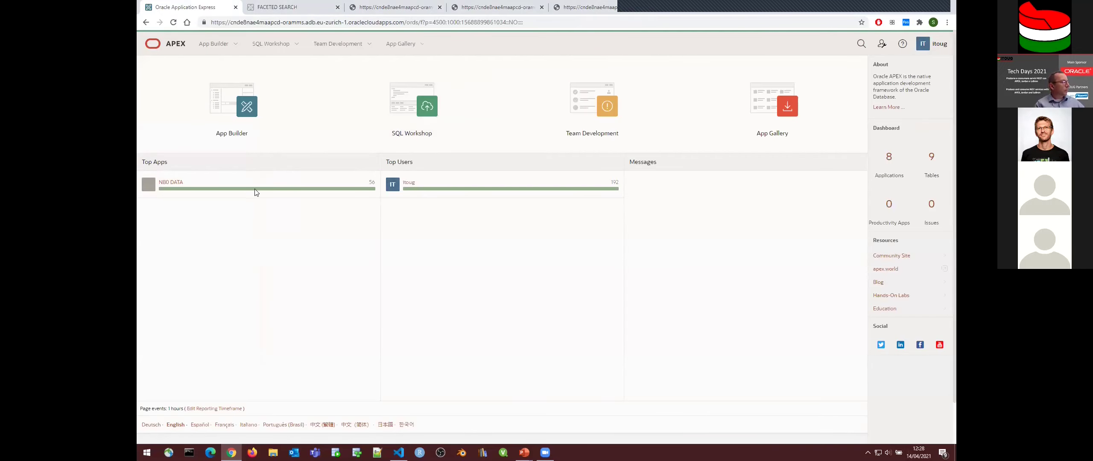
left_click(241, 116)
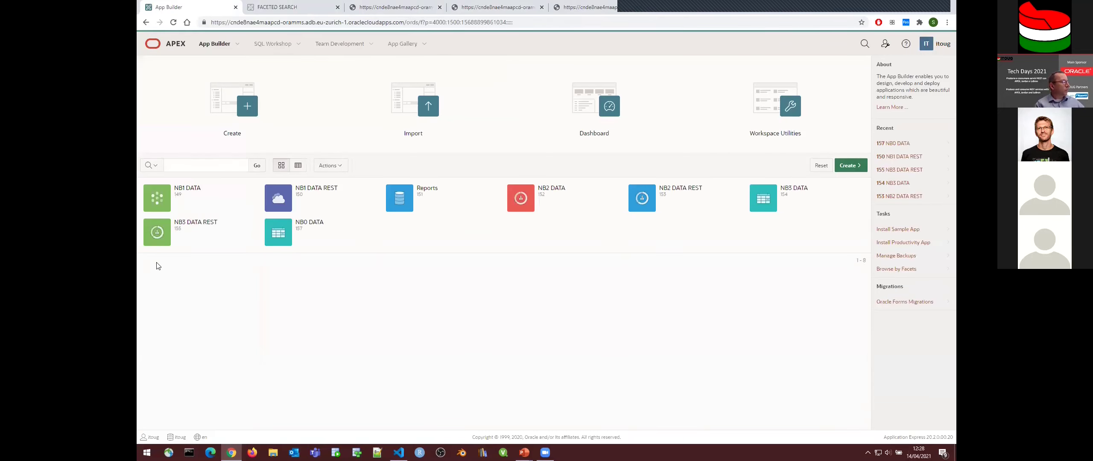
left_click(850, 166)
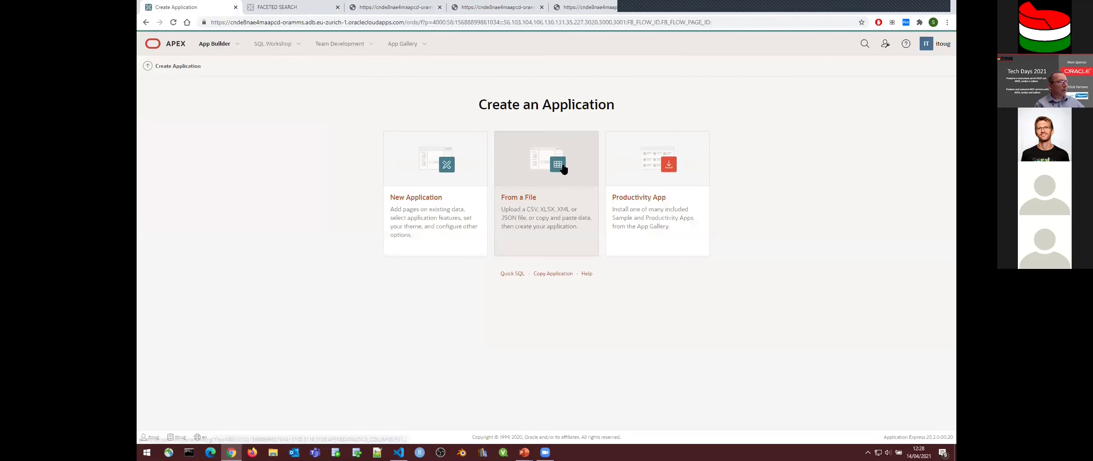
left_click(436, 199)
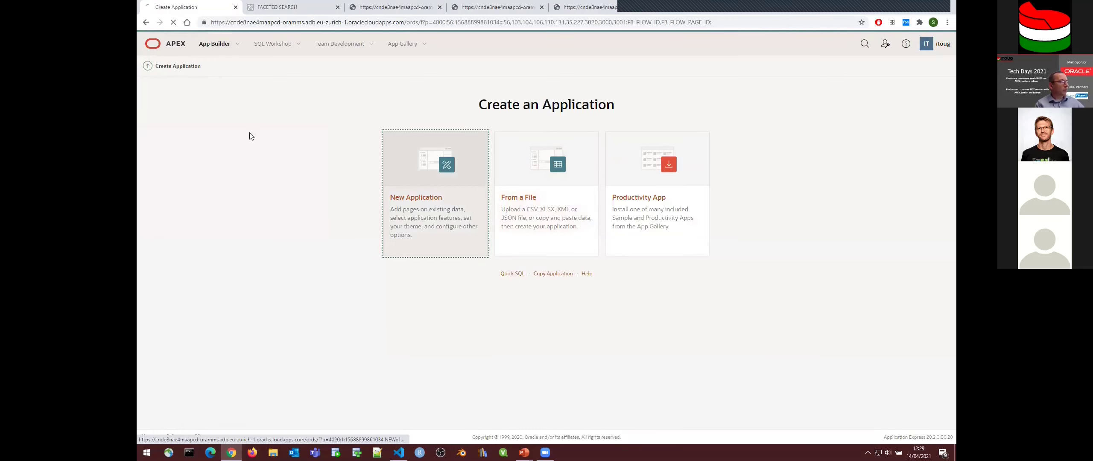
Step: Name the new application NB0 DATA REST
left_click(423, 114)
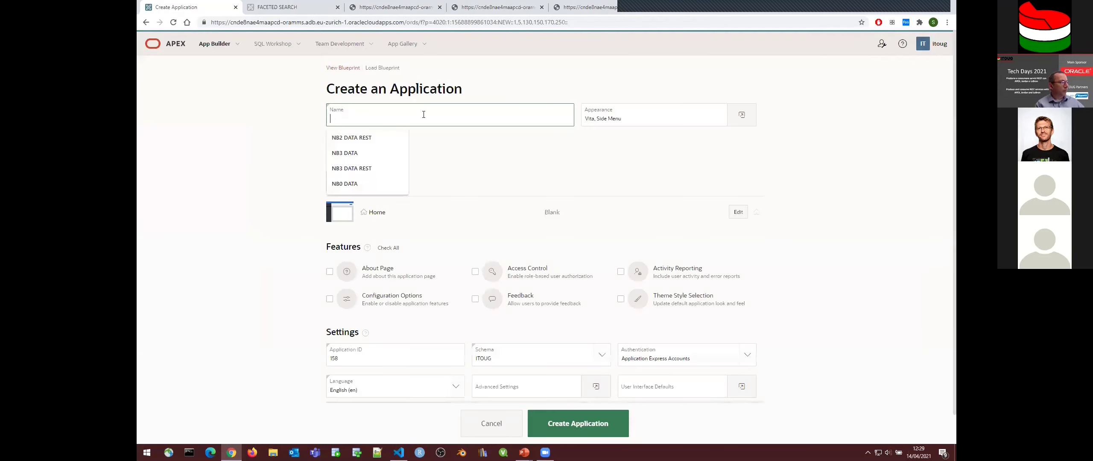
type("NB")
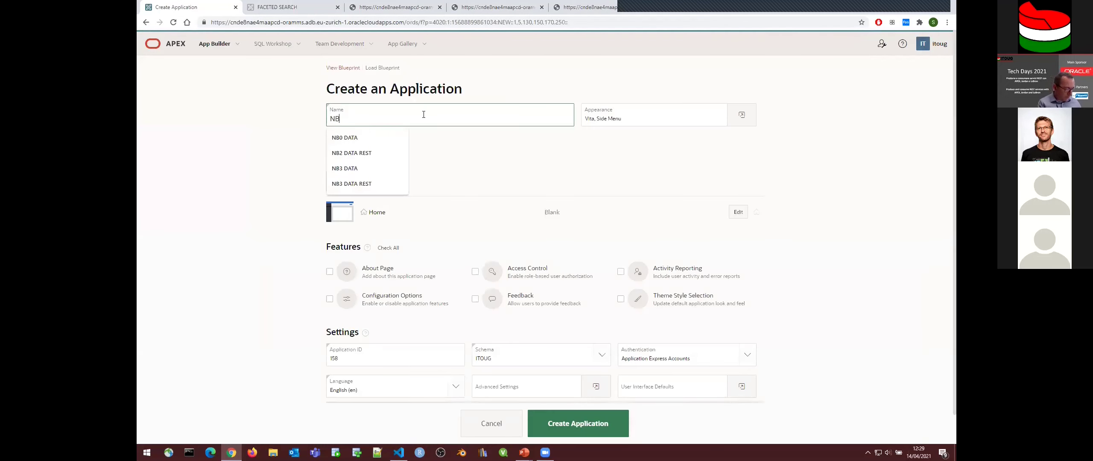
type("0 DATA")
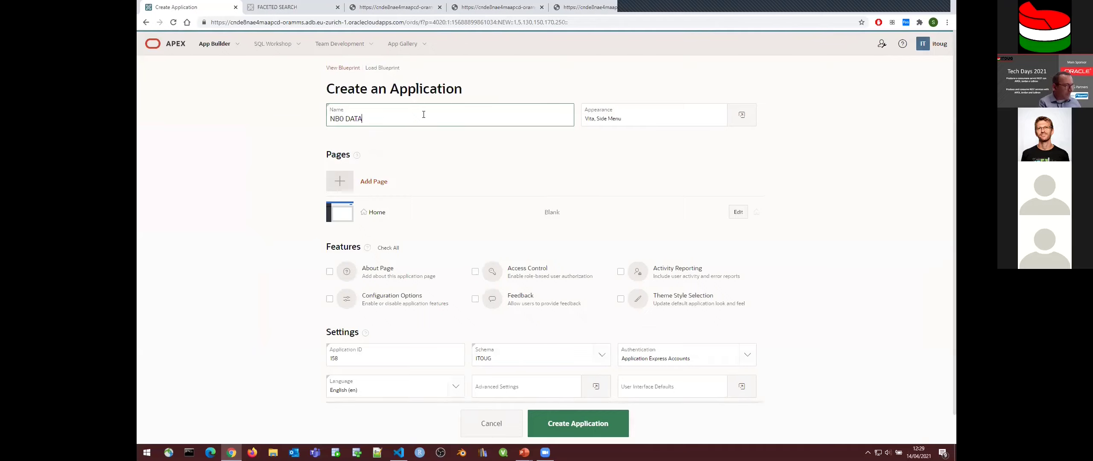
type(" REST")
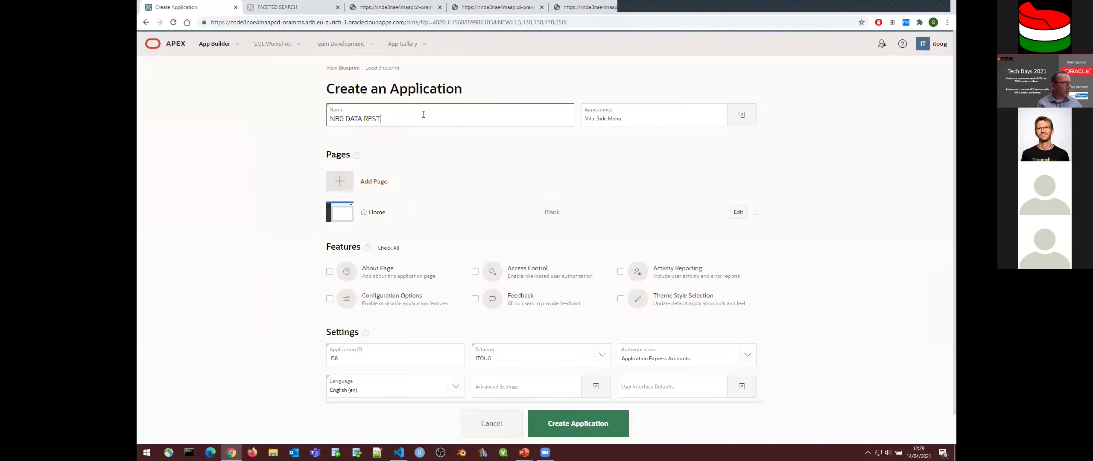
left_click(247, 148)
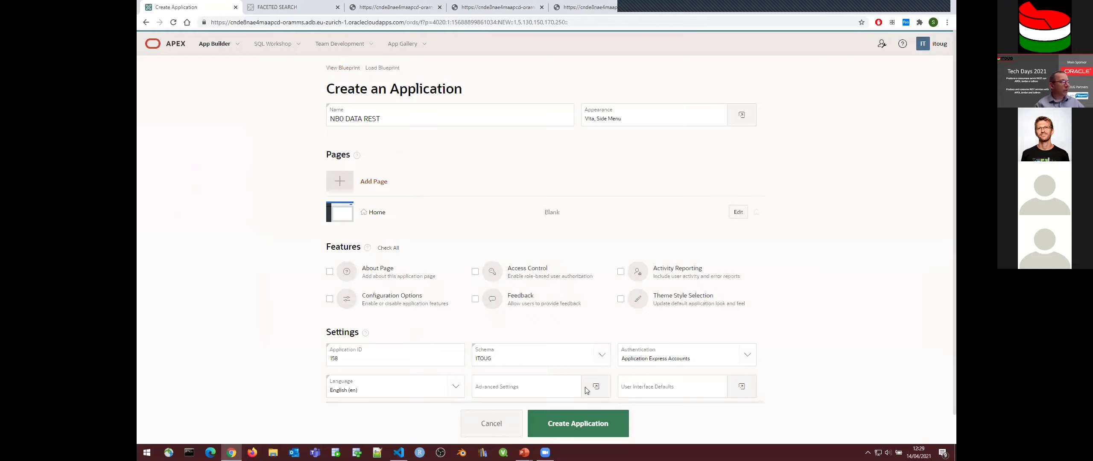
Step: Set the application's appearance to the Vita - Dark theme with the teal donut chart icon, and save the changes
left_click(739, 123)
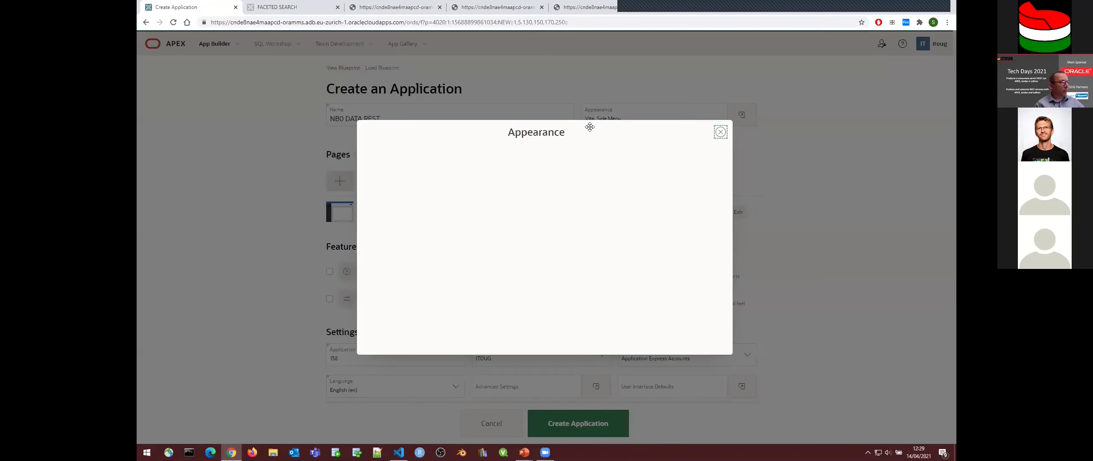
left_click(469, 197)
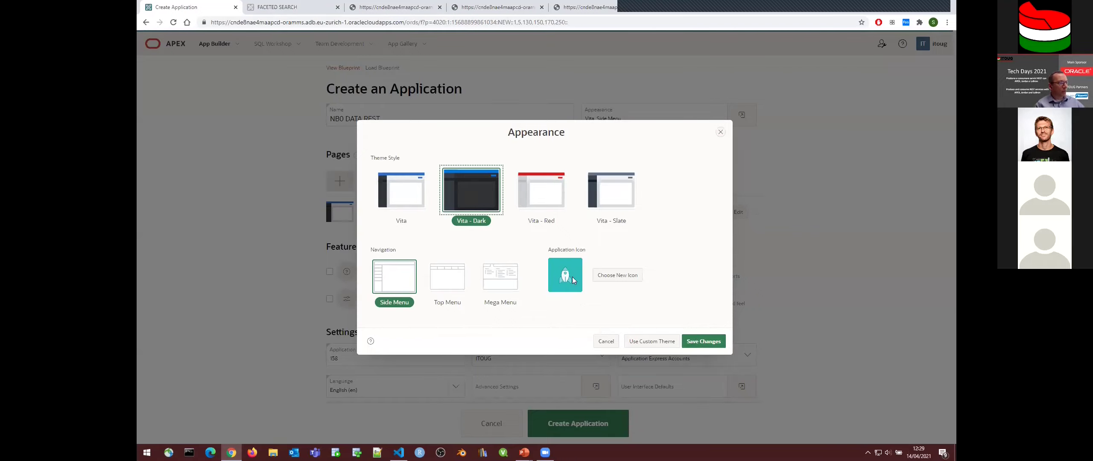
left_click(616, 277)
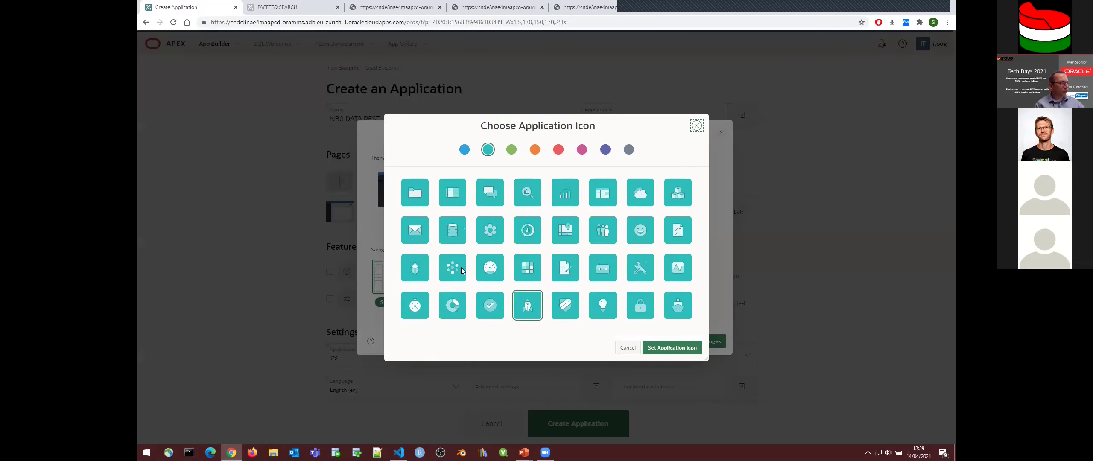
left_click(449, 308)
left_click(682, 350)
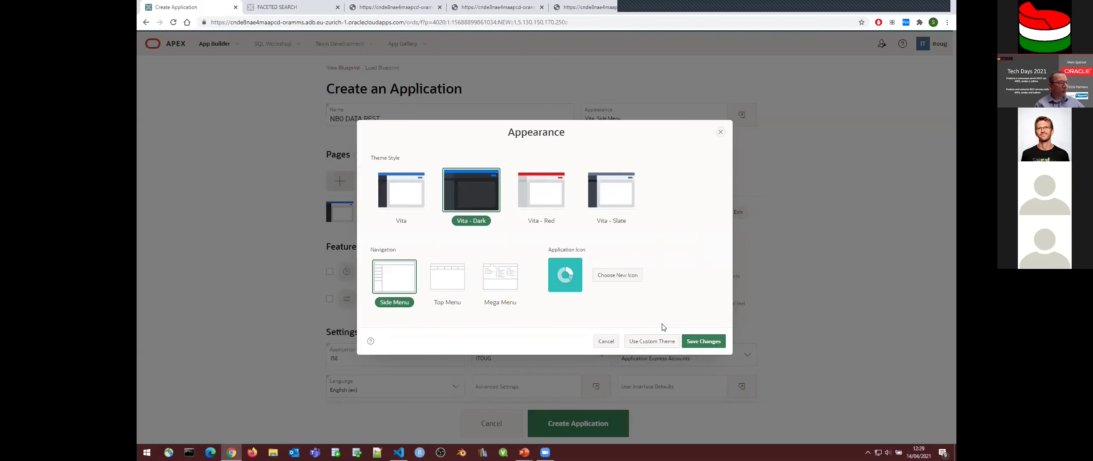
left_click(703, 341)
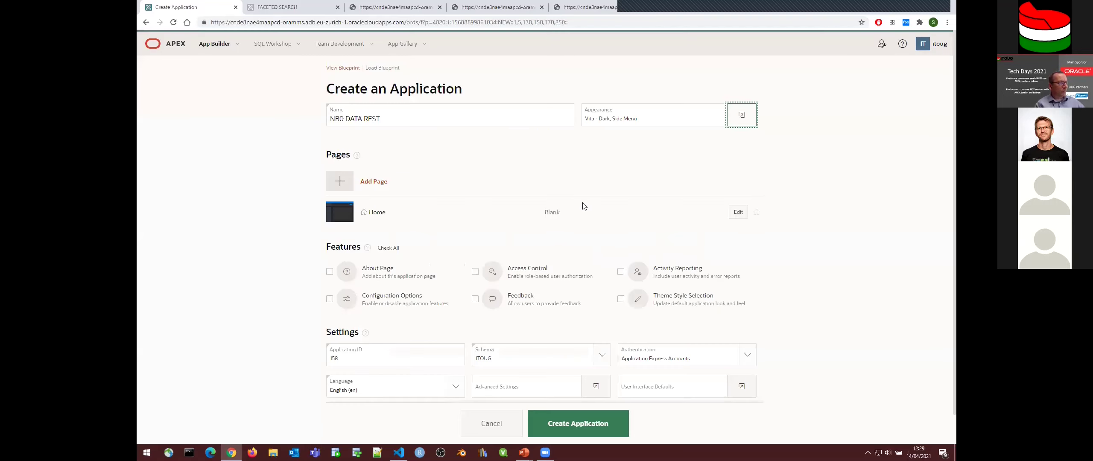
Step: Create the NB0 DATA REST application, then run it, sign in and check its home page and navigation menu
left_click(604, 421)
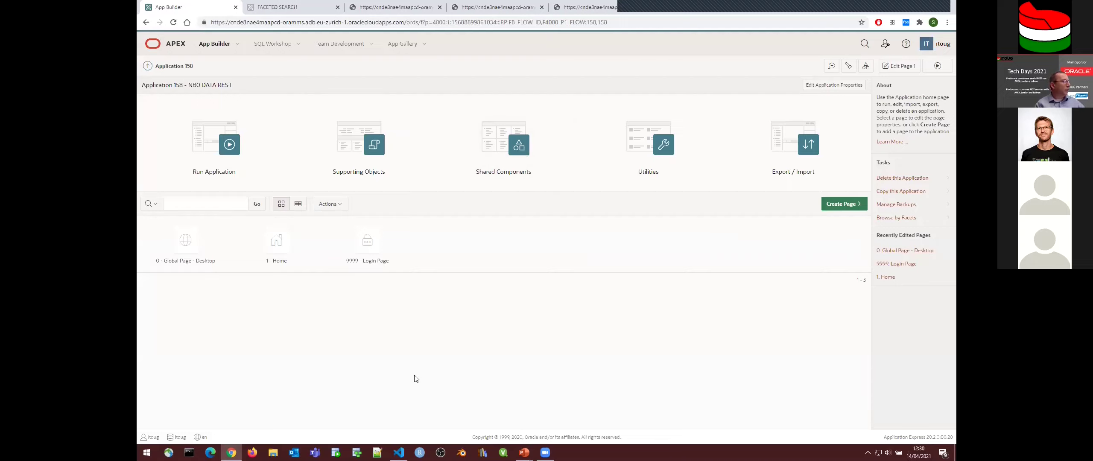
left_click(219, 157)
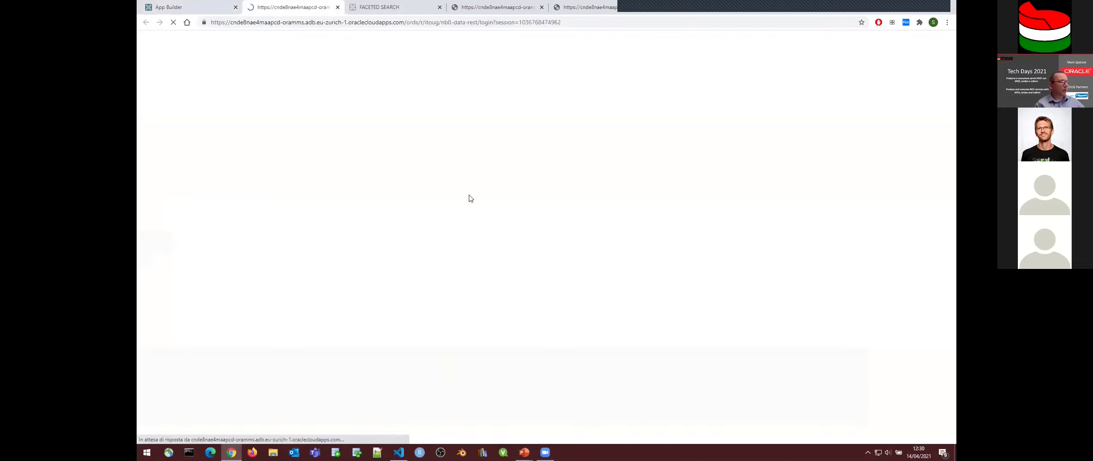
left_click(556, 314)
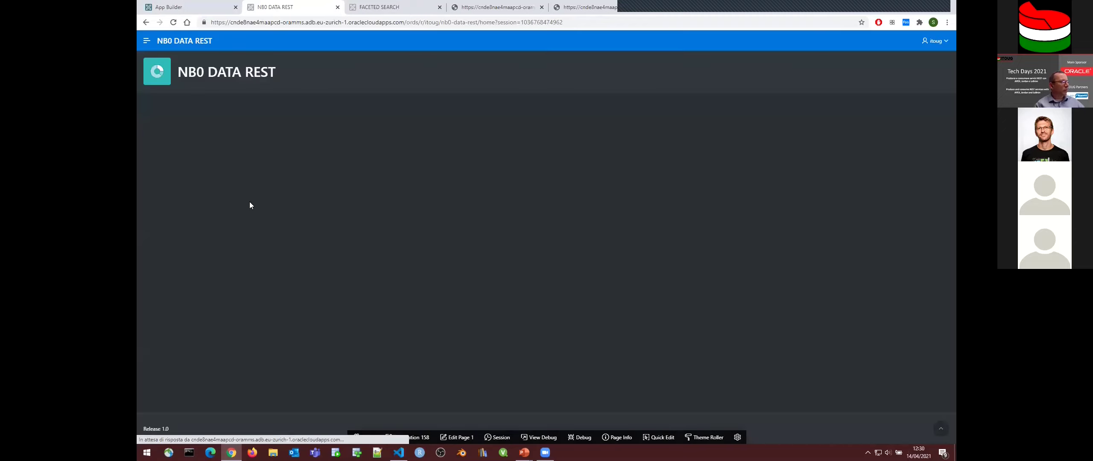
left_click(147, 41)
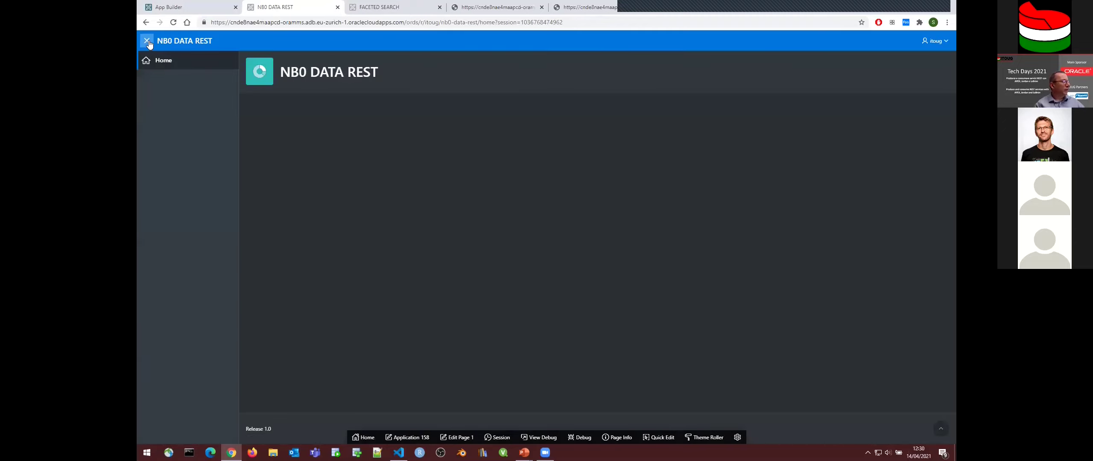
left_click(147, 41)
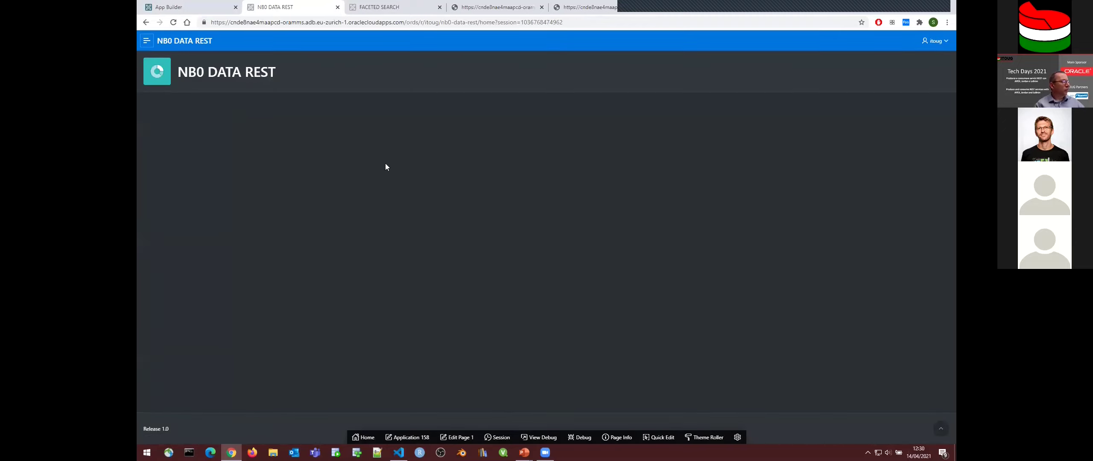
Step: Return to the application's builder page and start creating a REST data source from scratch in its shared components
left_click(418, 438)
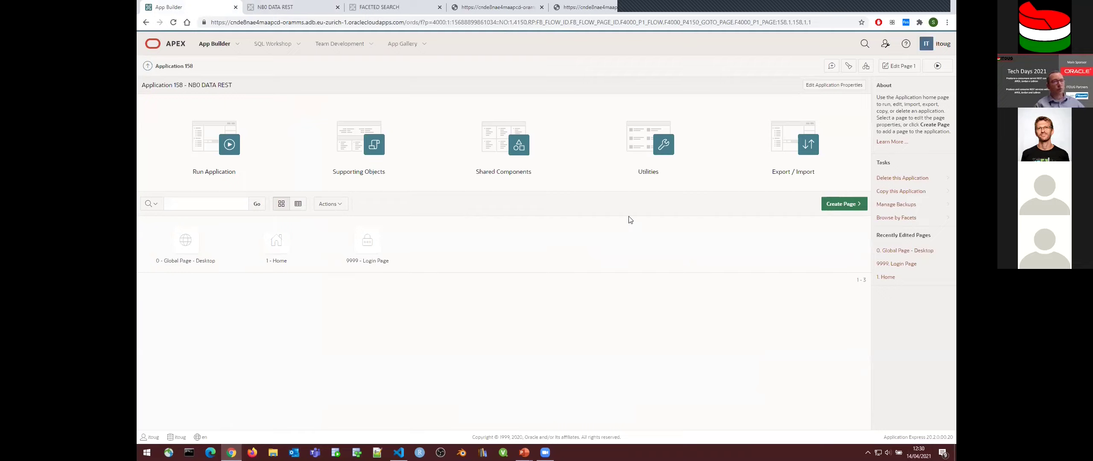
left_click(866, 66)
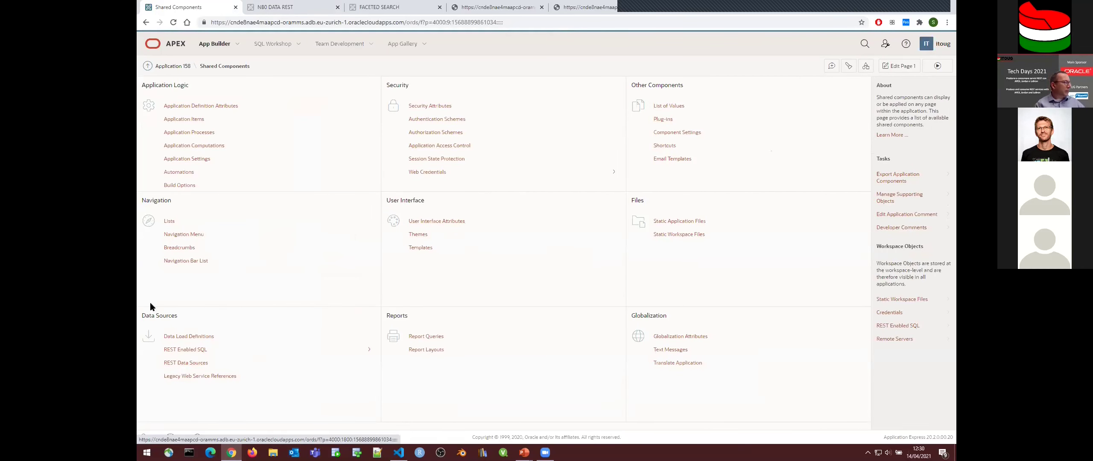
left_click_drag(188, 321, 140, 318)
left_click(195, 363)
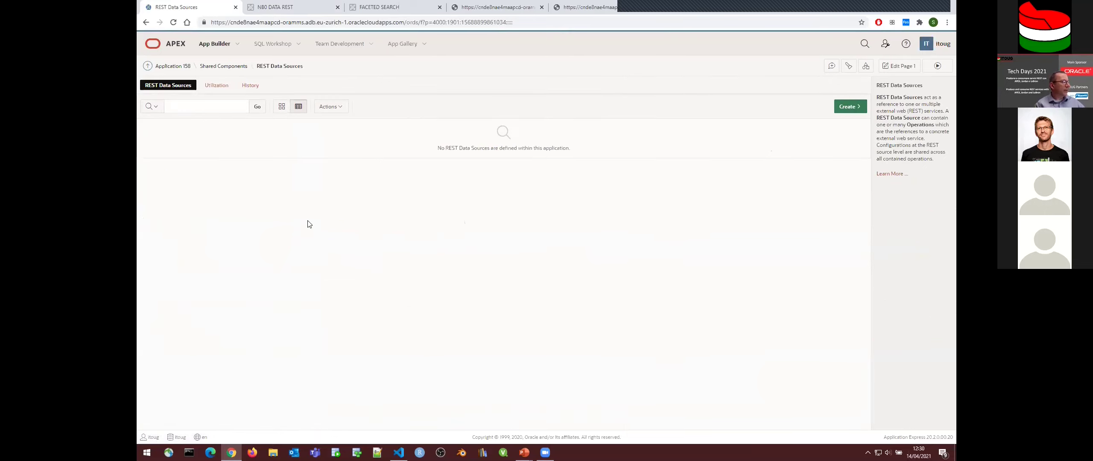
left_click(860, 110)
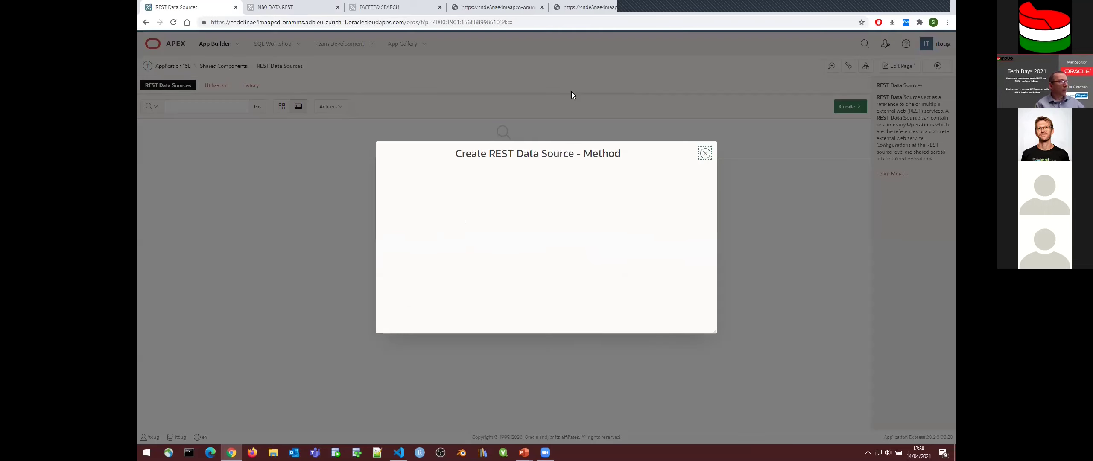
left_click(696, 320)
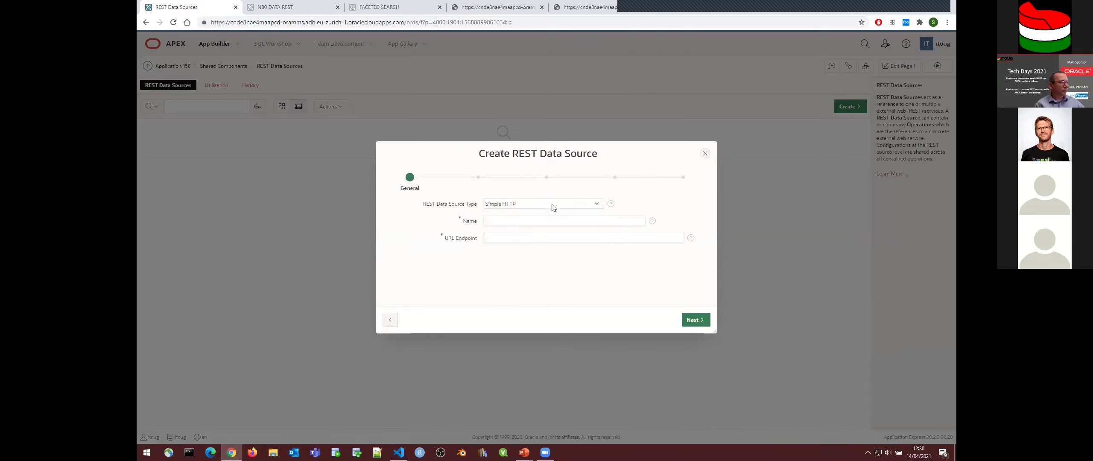
Step: Set the REST data source type to Oracle REST Data Services and name it NB0 DATA REST
left_click(552, 204)
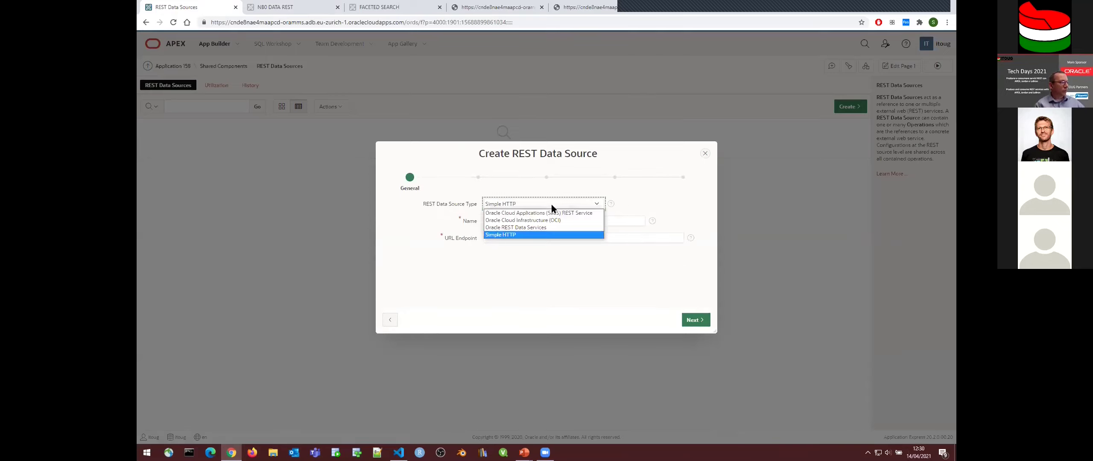
left_click(537, 228)
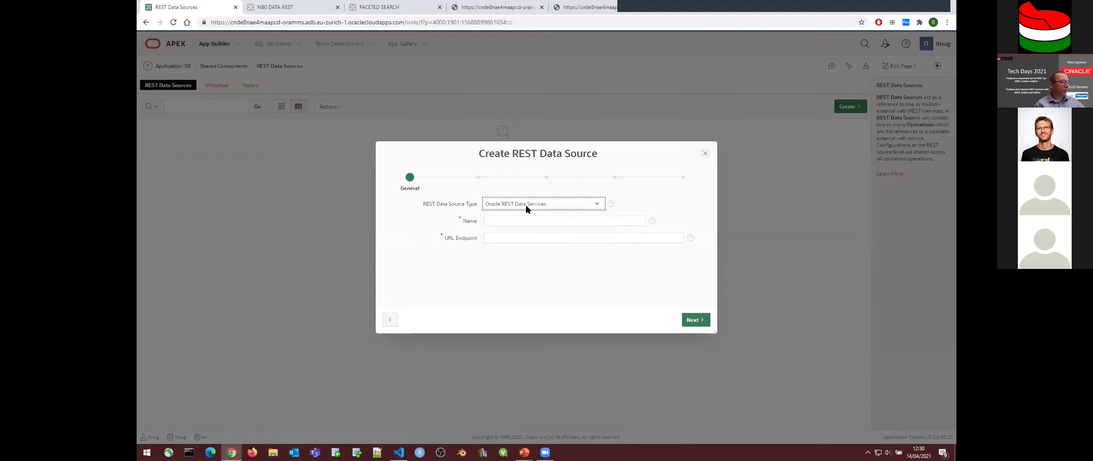
left_click(504, 221)
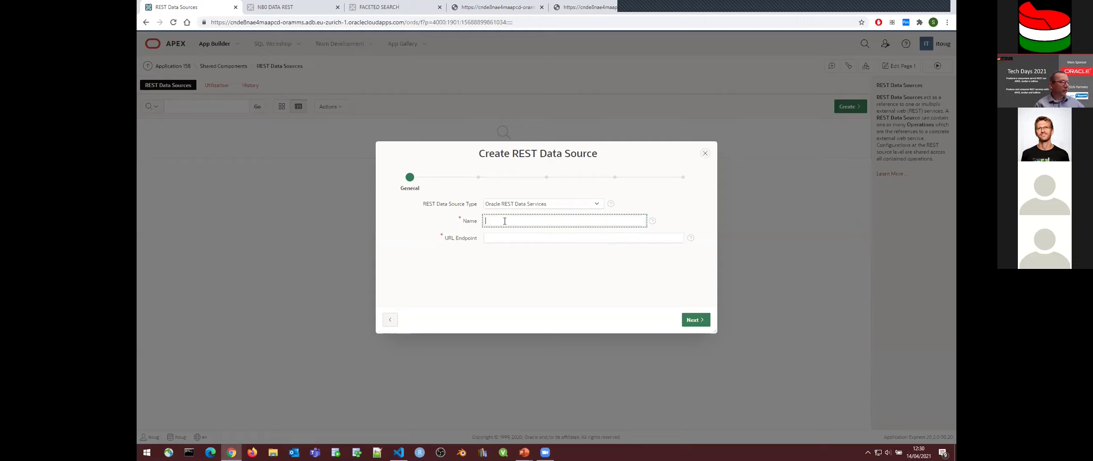
type("NB0 DATA RES")
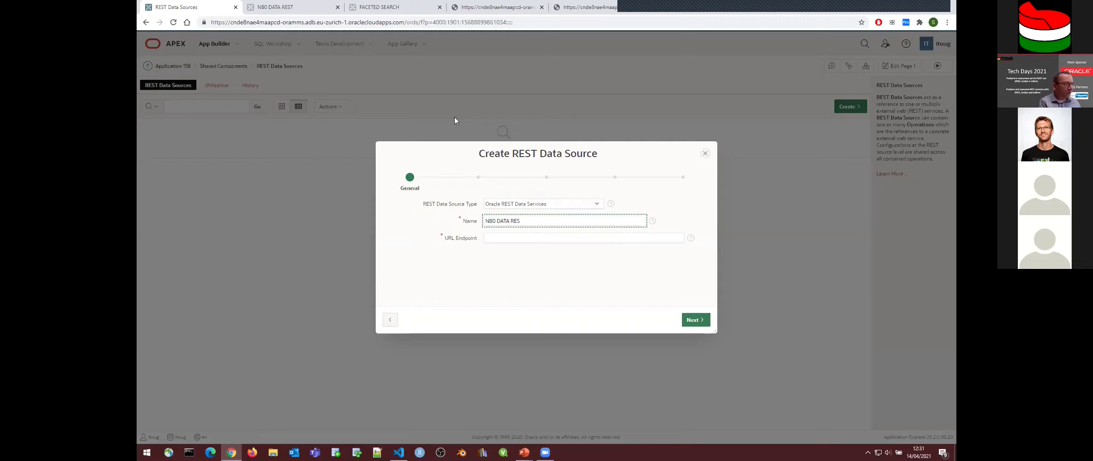
type("T")
left_click(597, 8)
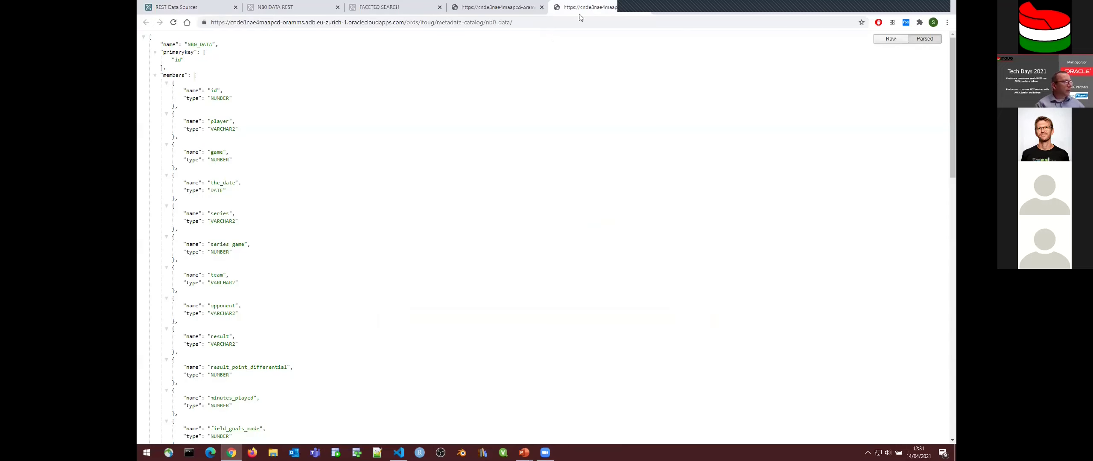
left_click(535, 24)
left_click(534, 23)
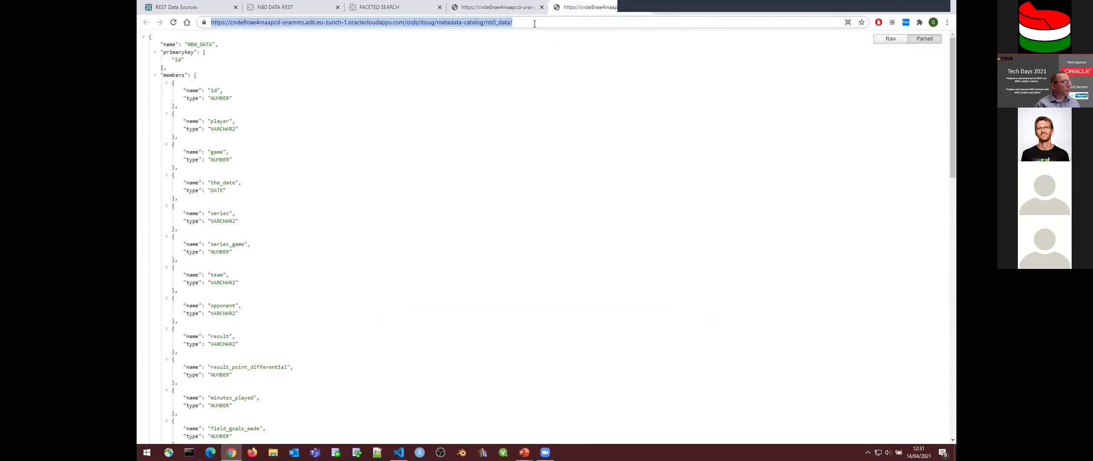
Step: Copy the address of the nb0_data REST response and use it as the data source's URL endpoint
left_click(520, 9)
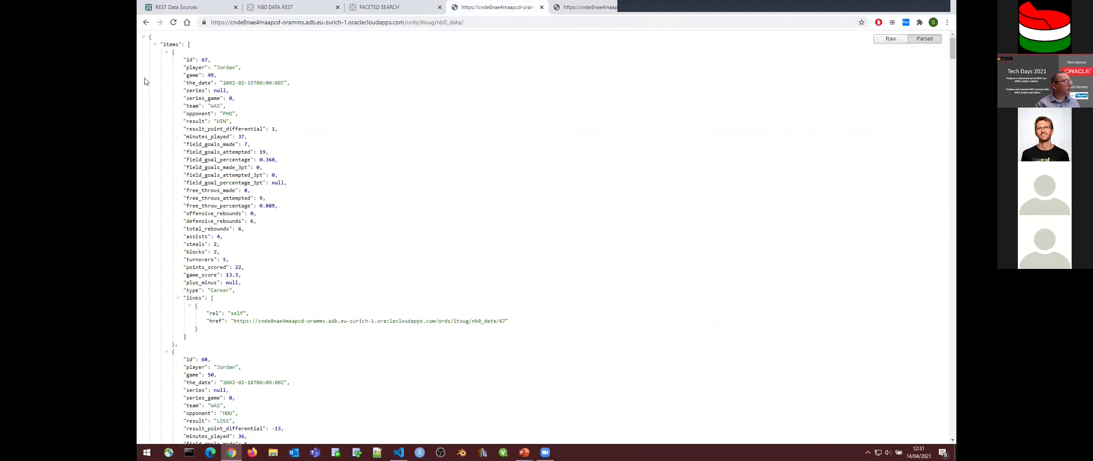
left_click(155, 45)
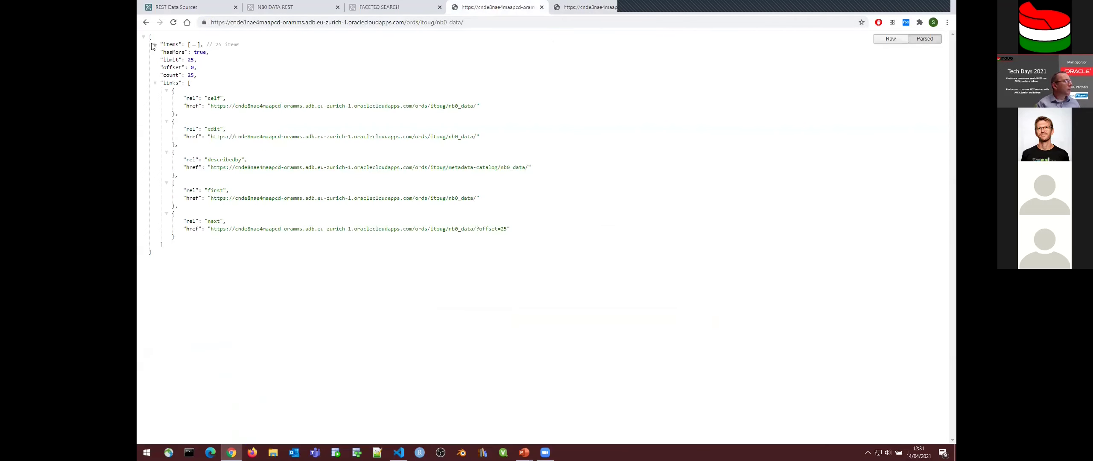
left_click(502, 23)
key("ctrl+c")
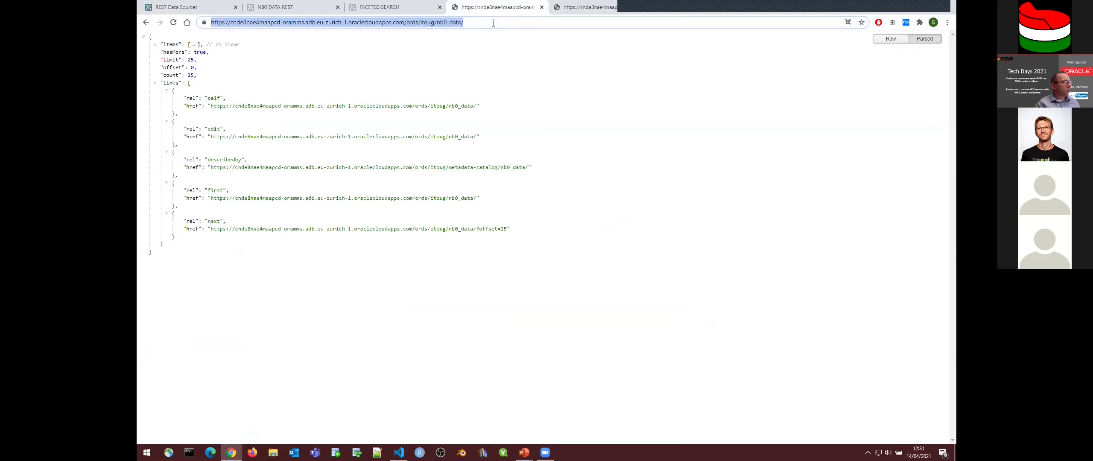
left_click(287, 9)
left_click(387, 7)
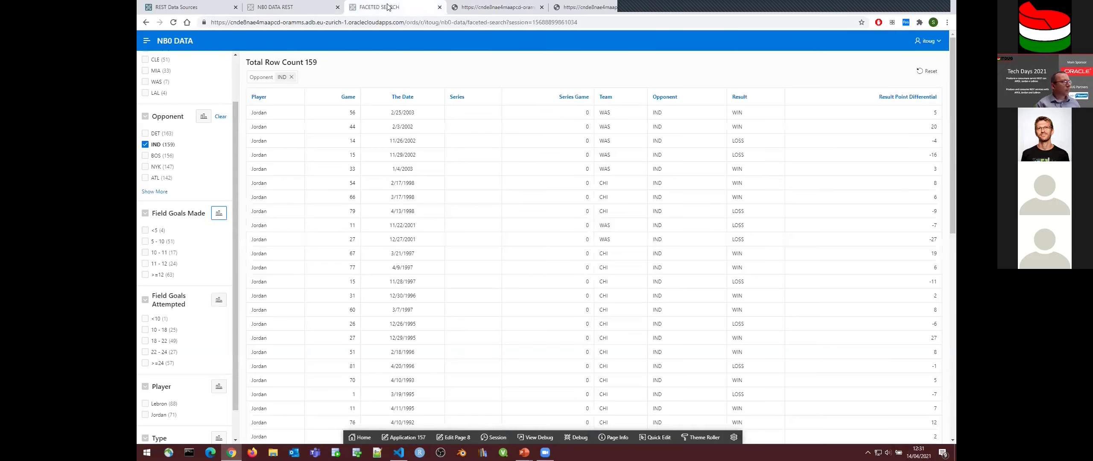
left_click(200, 10)
left_click(515, 240)
key("ctrl+v")
Step: Accept the proposed remote server and the nb0_data/ service path, and run discovery with authentication not required
left_click(696, 319)
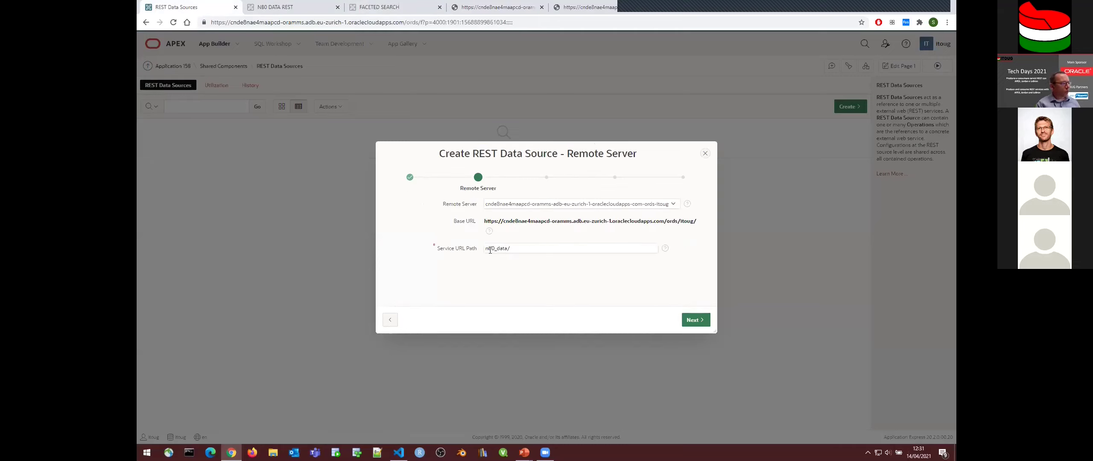
left_click(696, 320)
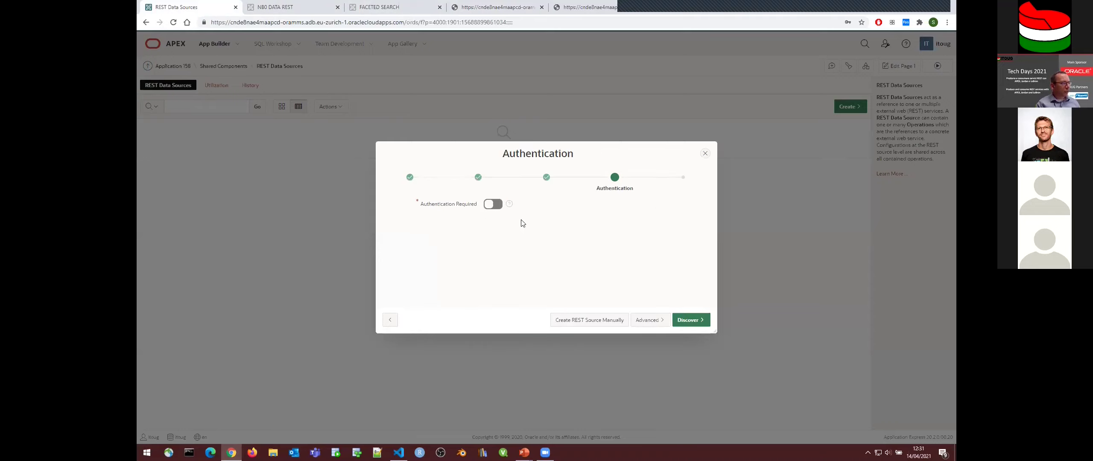
left_click(697, 321)
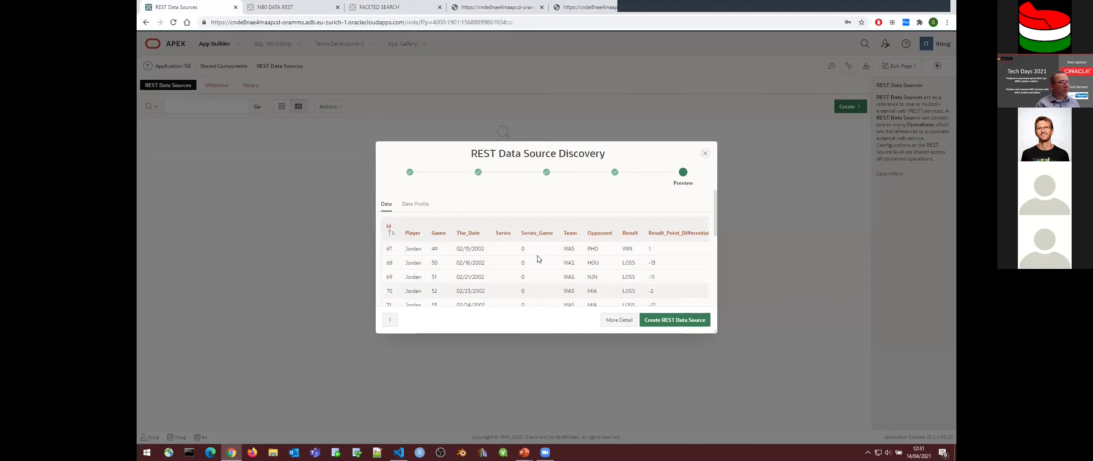
Step: Look through the discovered data preview and create the REST data source
scroll(565, 255, "down", 5)
scroll(564, 255, "up", 5)
scroll(566, 258, "down", 2)
scroll(566, 259, "up", 3)
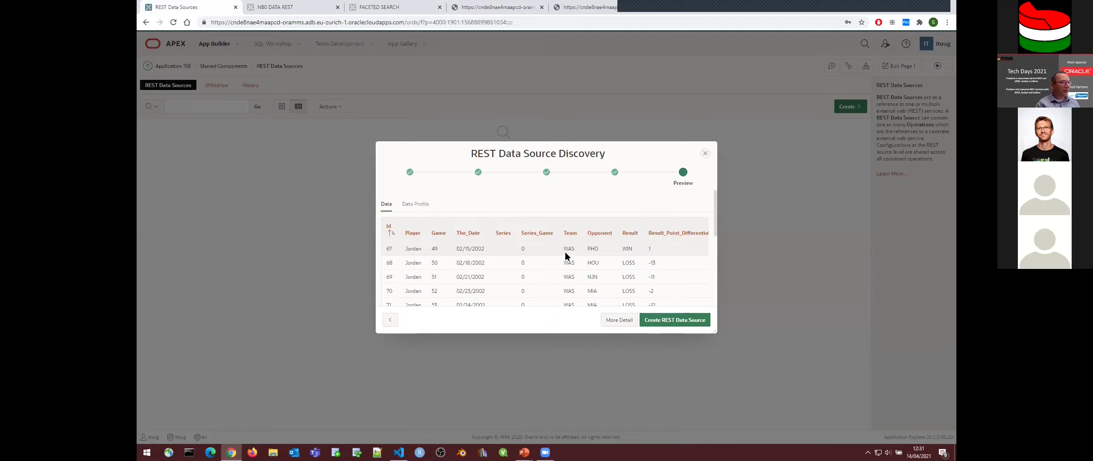
left_click(676, 325)
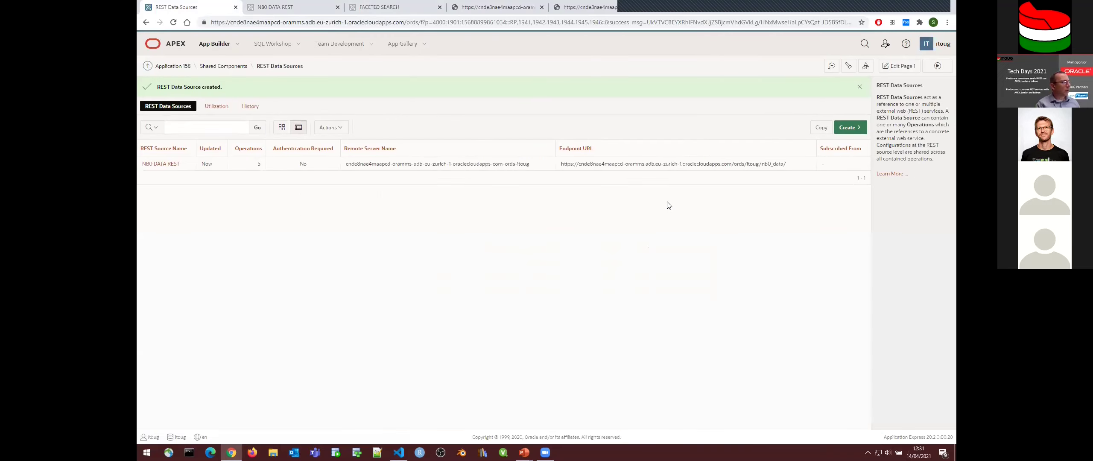
Step: Open the NB0 DATA REST data source and show all its sections to review its operations
left_click(162, 165)
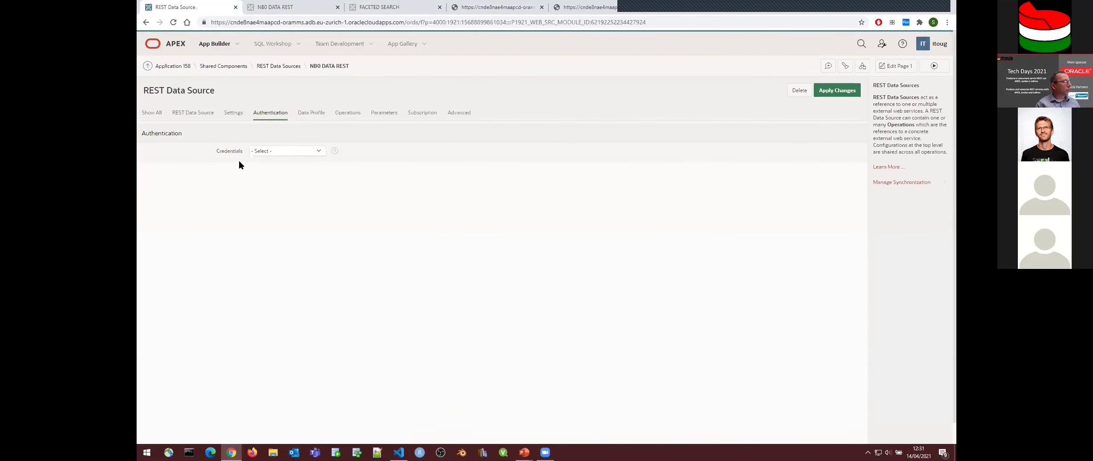
left_click(157, 114)
scroll(168, 134, "down", 5)
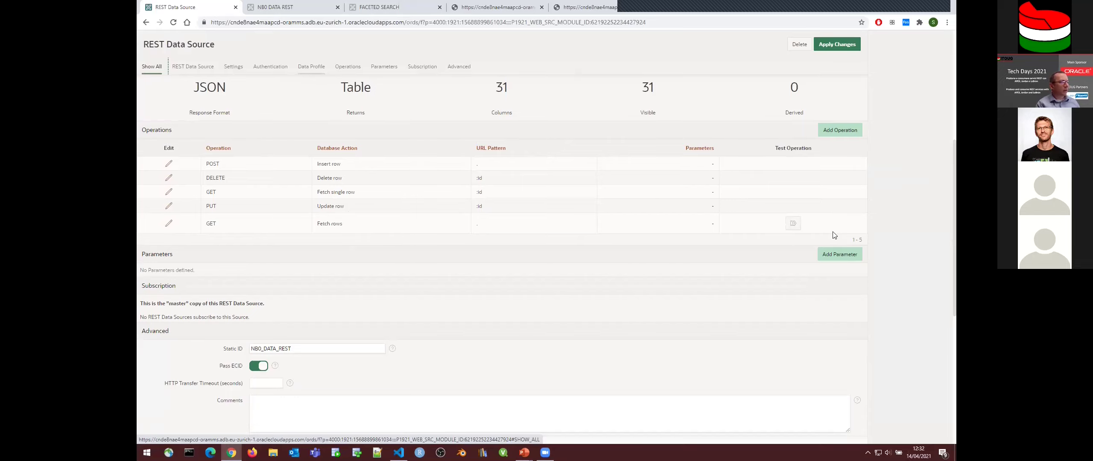
Step: Test the GET operation that fetches rows and examine the columns of the parsed data
left_click(793, 223)
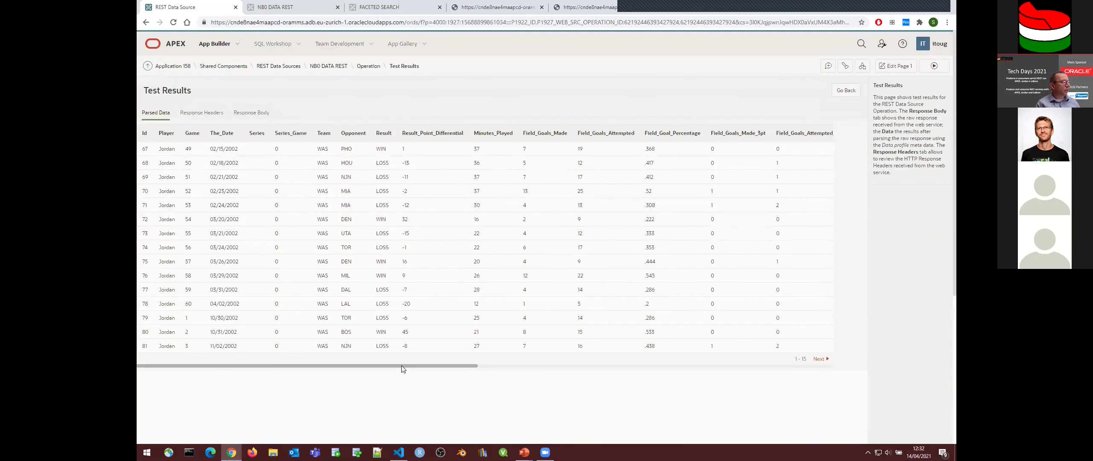
scroll(404, 366, "right", 10)
scroll(394, 350, "left", 6)
scroll(393, 350, "left", 5)
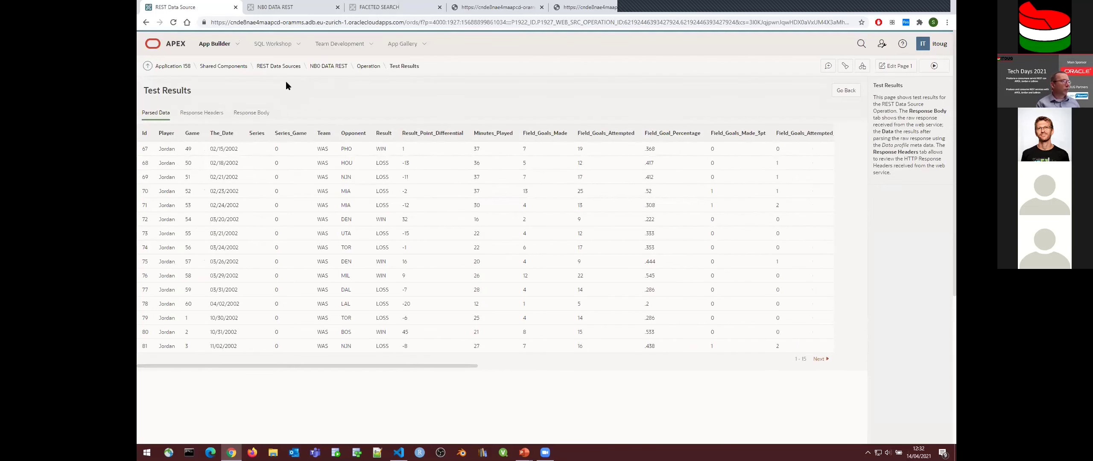
Step: Return to the application's page overview and start creating a Report with Form page
left_click(174, 66)
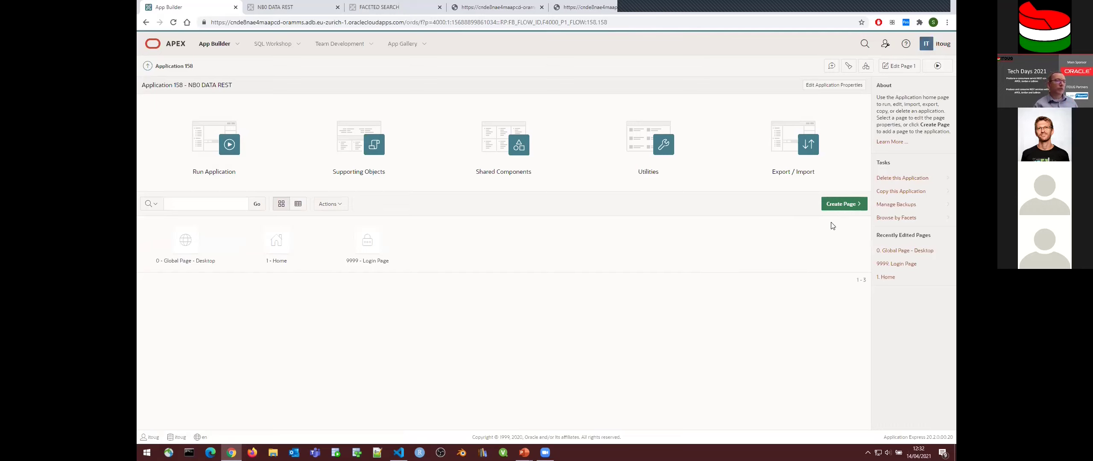
left_click(840, 204)
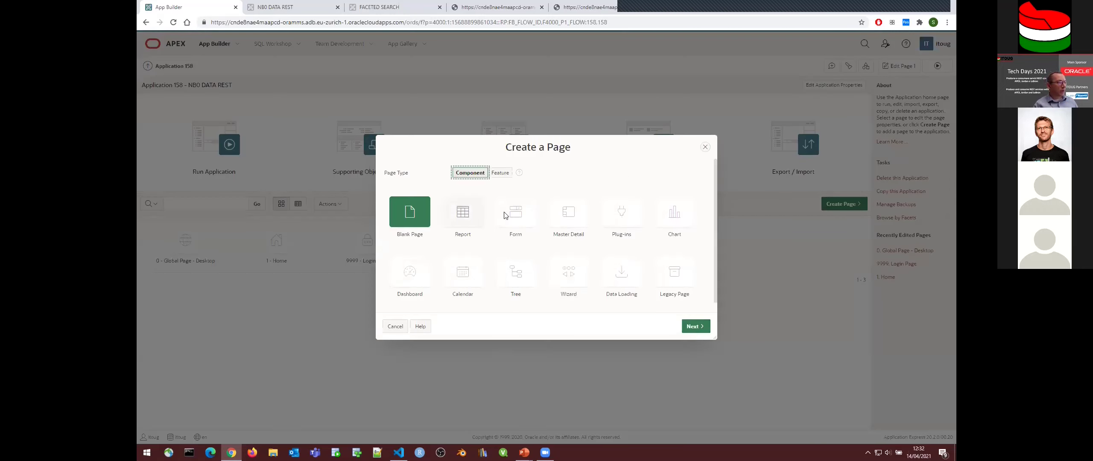
left_click(519, 213)
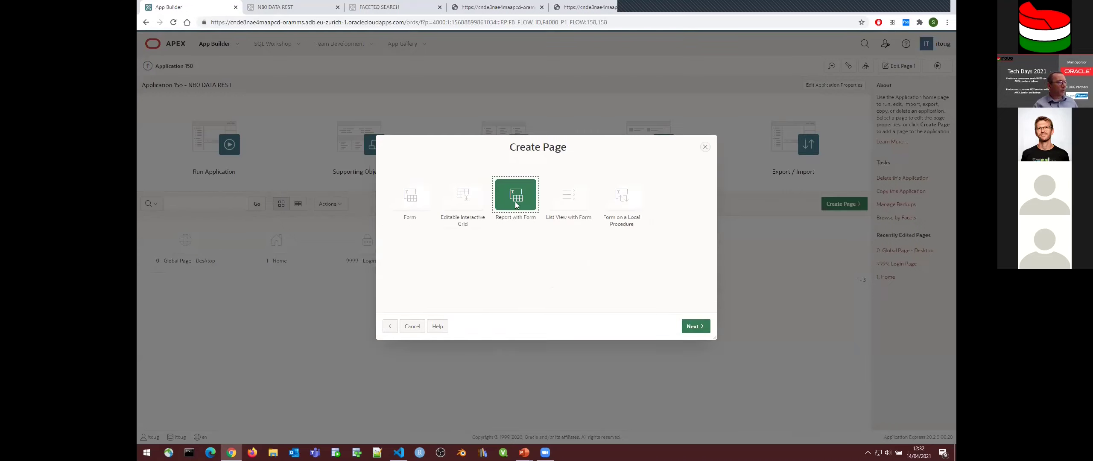
left_click(696, 326)
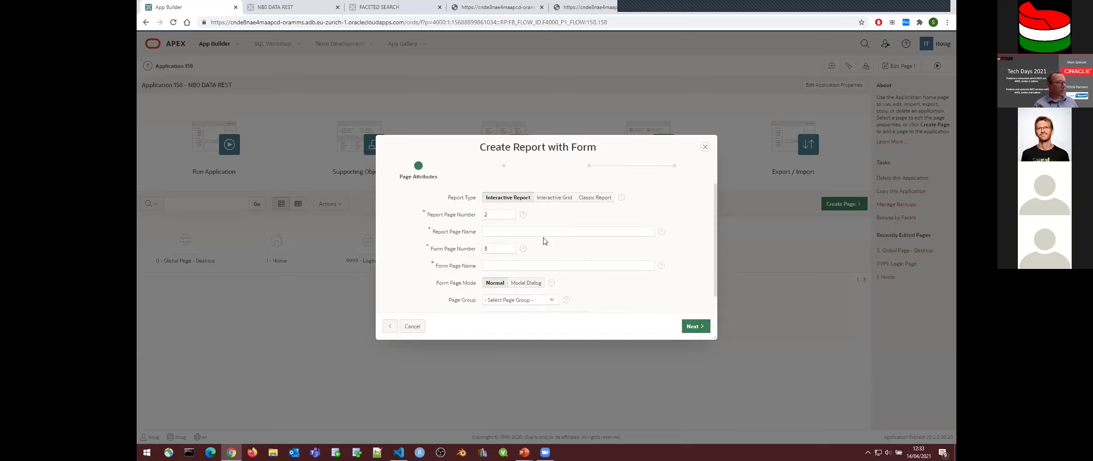
Step: Name the report page LIST DATA and the form page FORM DATA, with the form set as a modal dialog
left_click(511, 232)
left_click(512, 247)
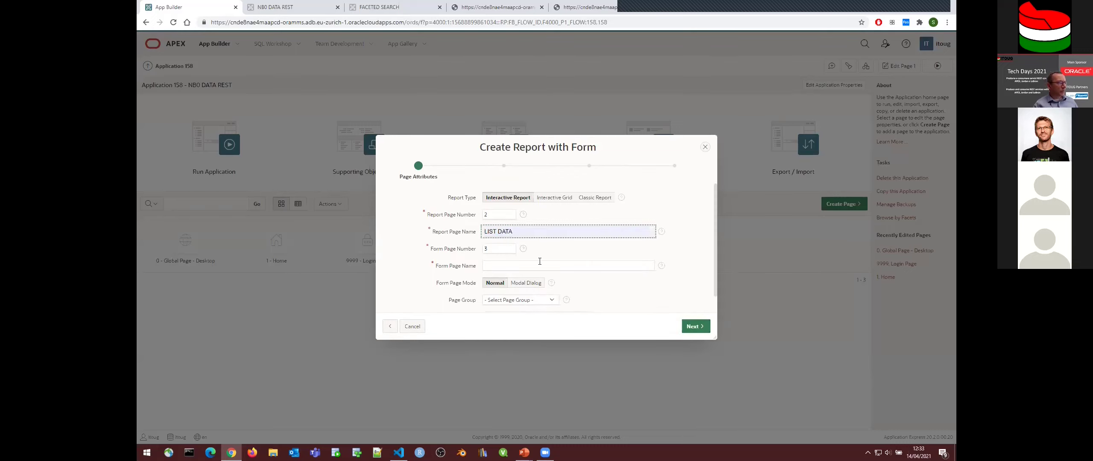
left_click(540, 264)
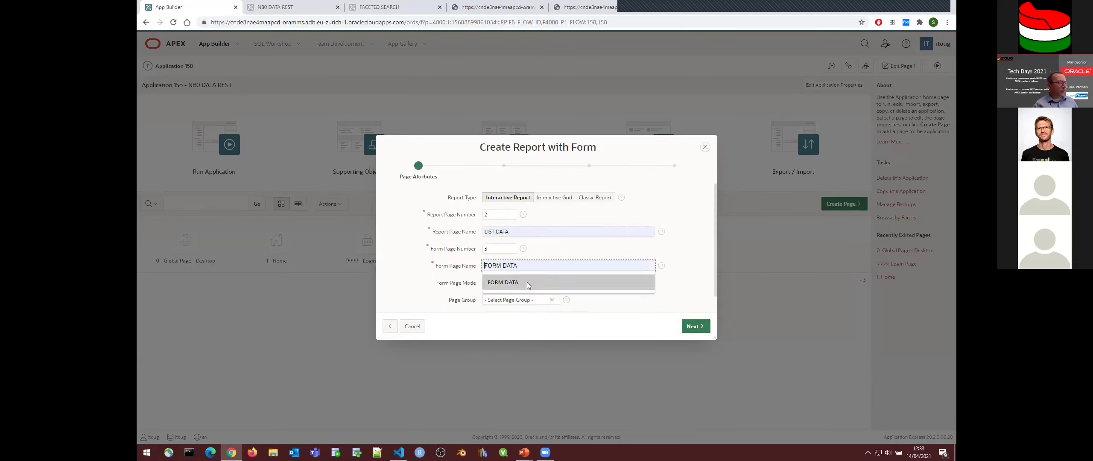
left_click(527, 282)
left_click(528, 284)
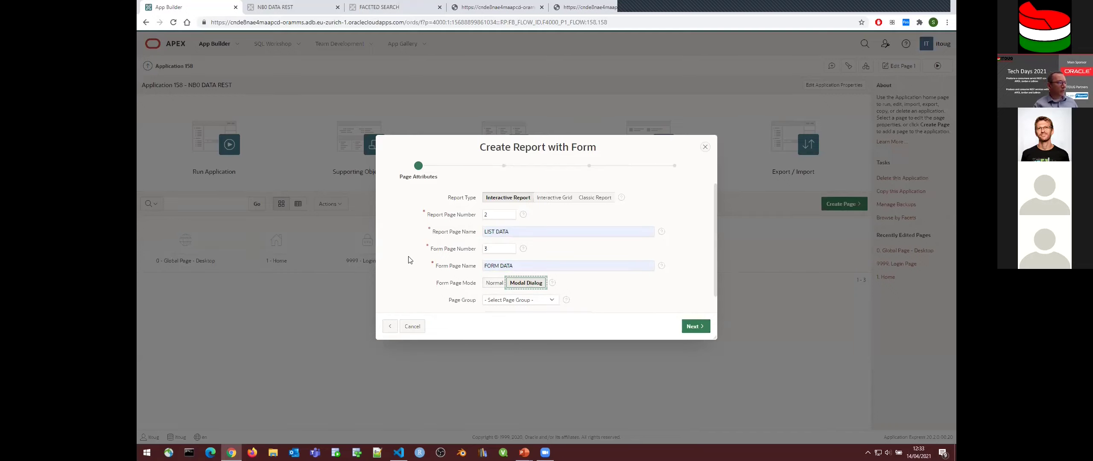
scroll(597, 289, "down", 1)
left_click(703, 330)
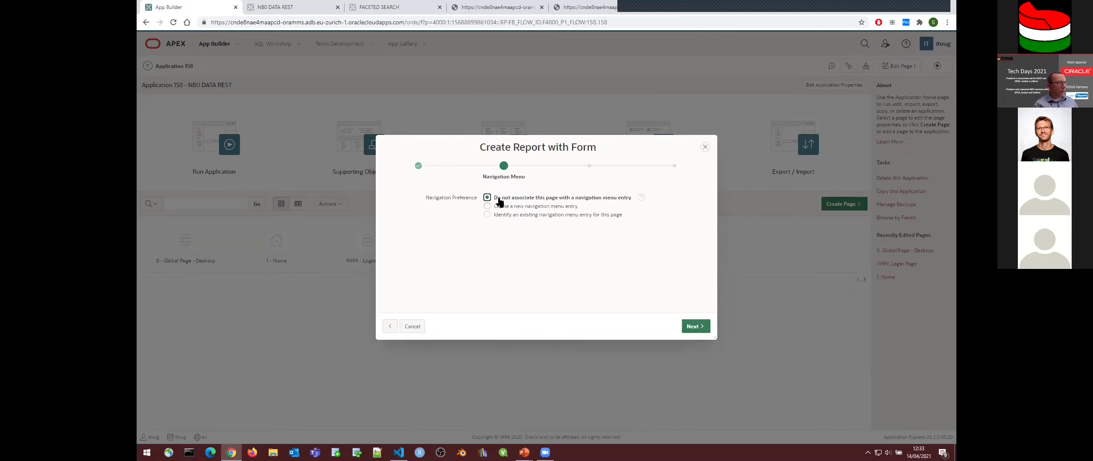
Step: Leave the pages out of the navigation menu and base the report on the NB0 DATA REST data source with all columns
left_click(691, 330)
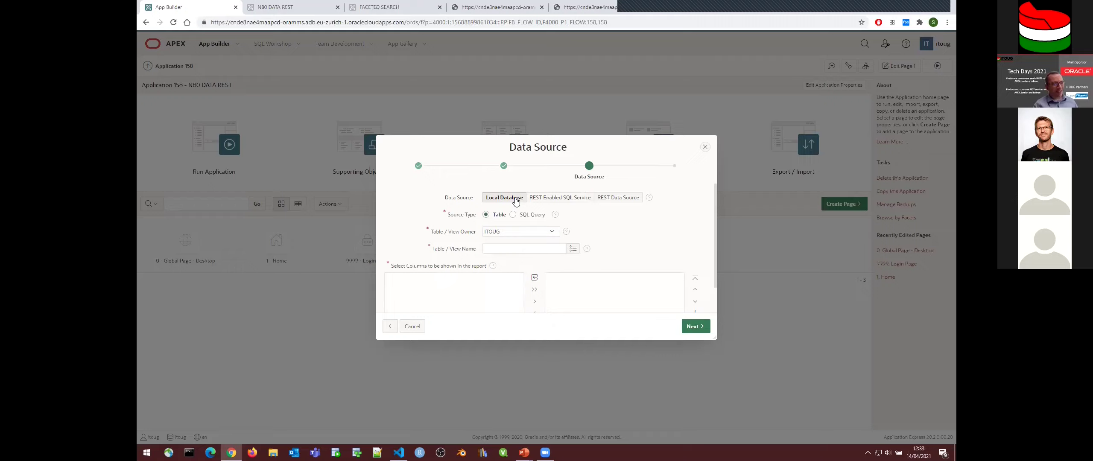
left_click(617, 202)
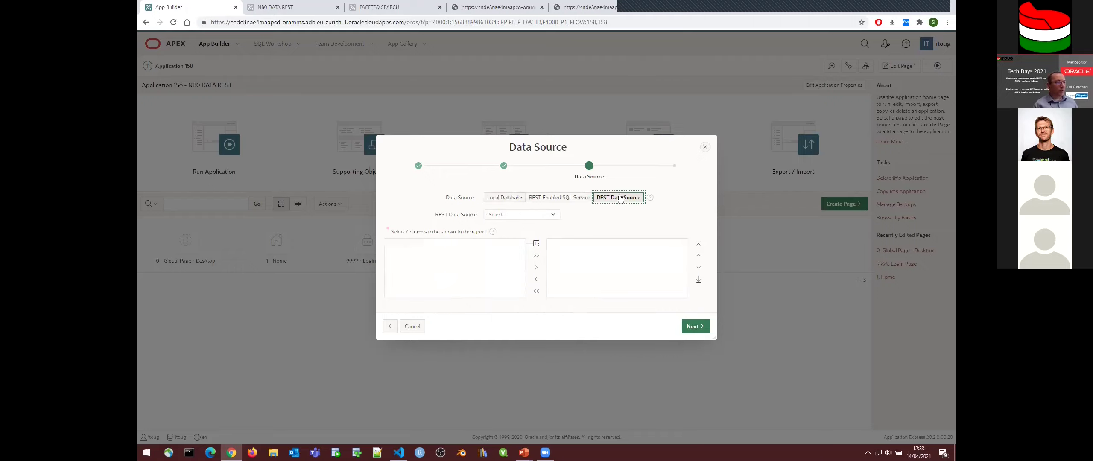
left_click(537, 215)
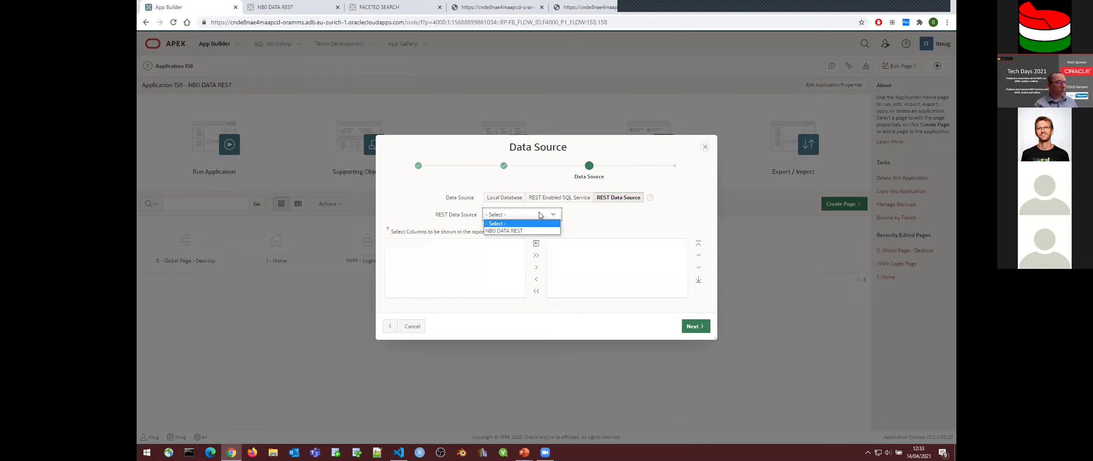
left_click(522, 230)
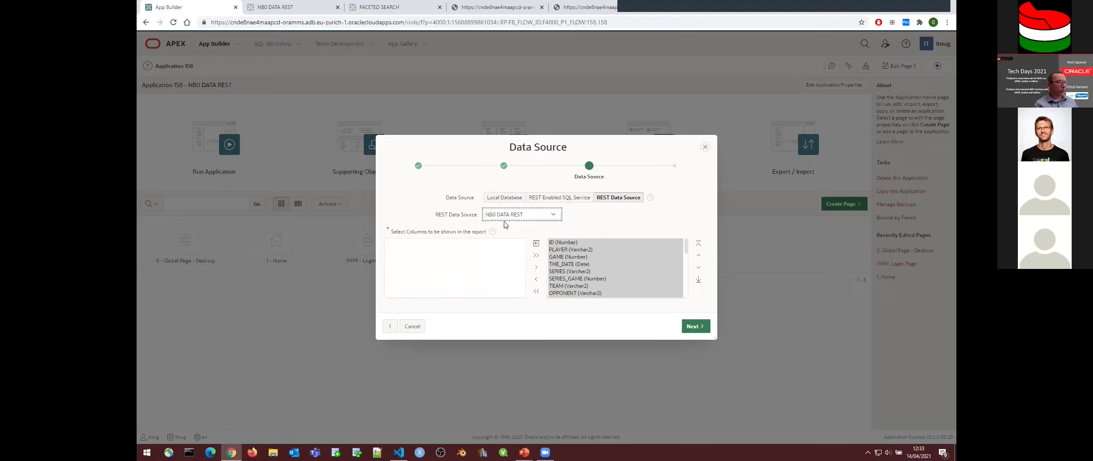
mouse_move(679, 256)
left_mouse_down()
mouse_move(686, 294)
mouse_move(691, 259)
left_mouse_up()
left_click(695, 323)
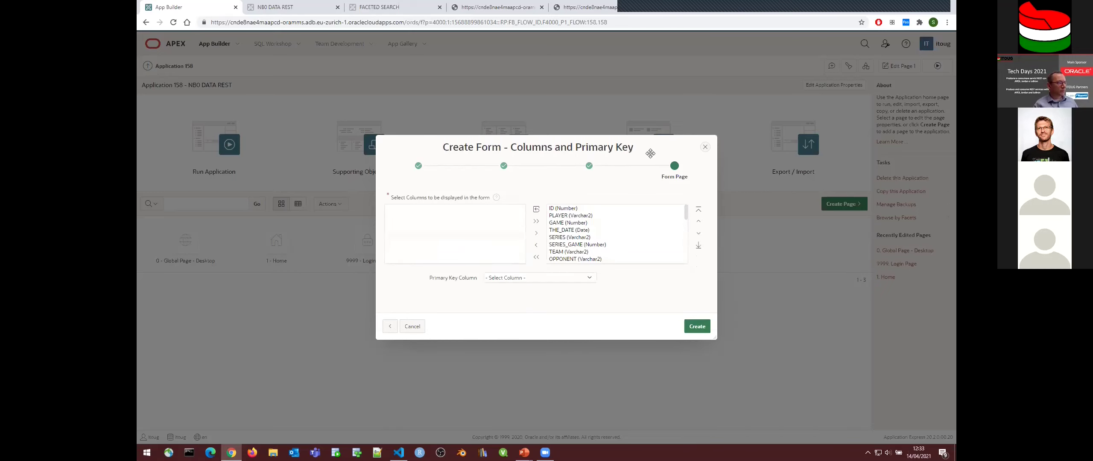
Step: Set ID (Number) as the form's primary key column and create the report and form pages
left_click(549, 279)
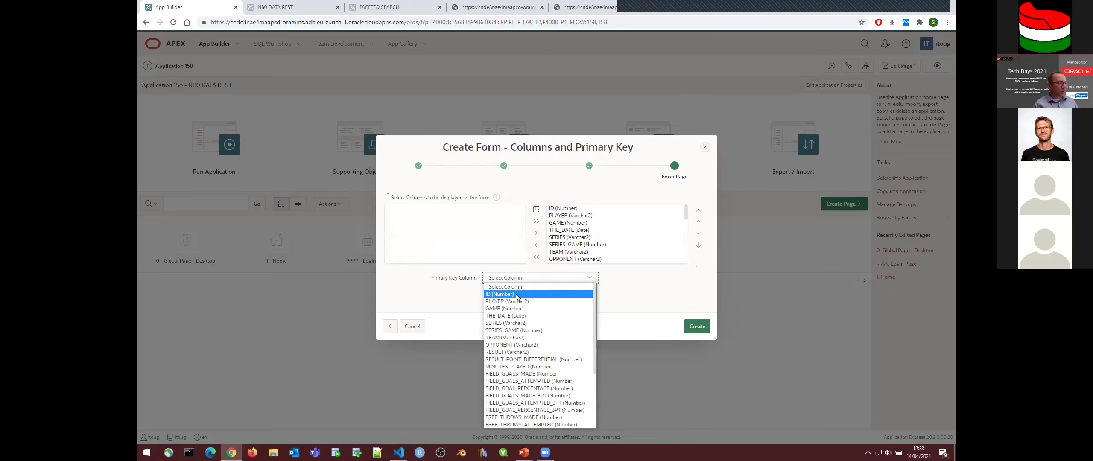
left_click(517, 295)
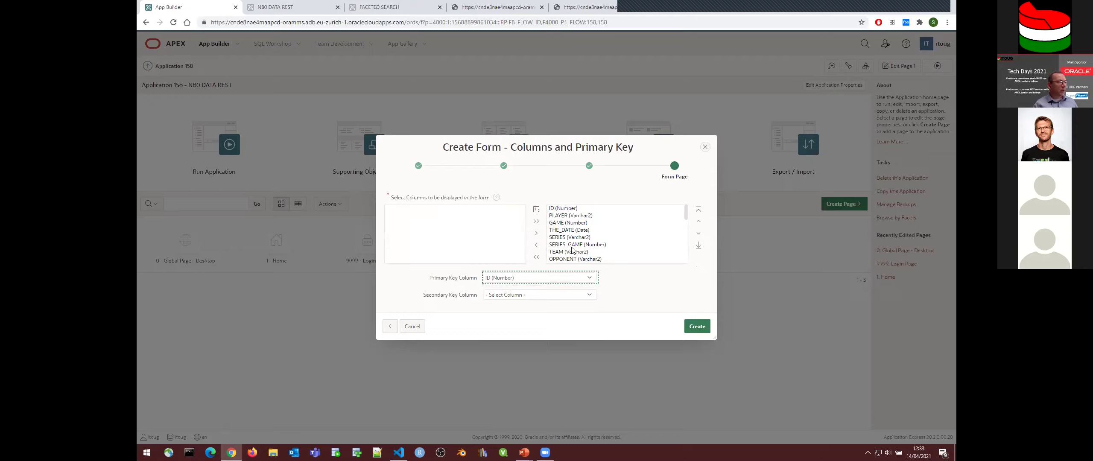
left_click(698, 327)
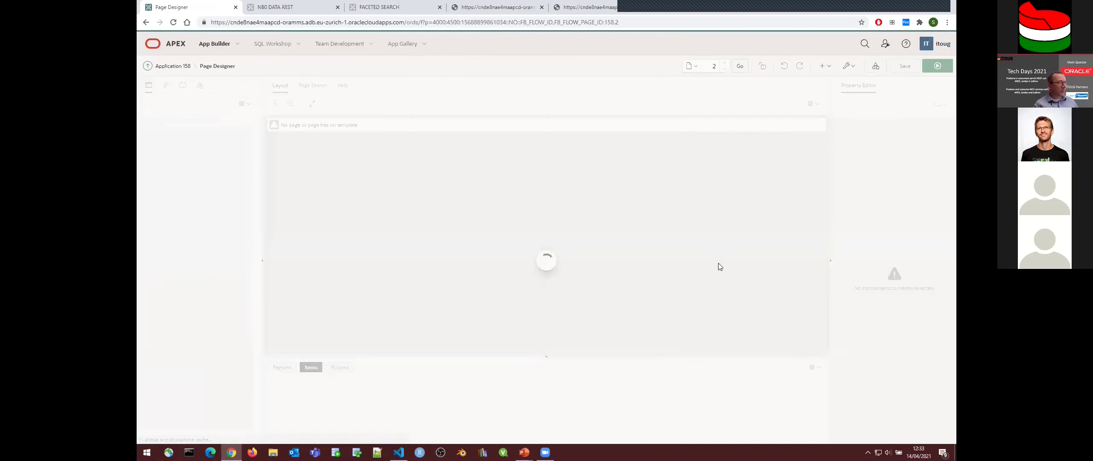
Step: Return to the application's page overview, open the LIST DATA page and run it to view the report rows
left_click(172, 66)
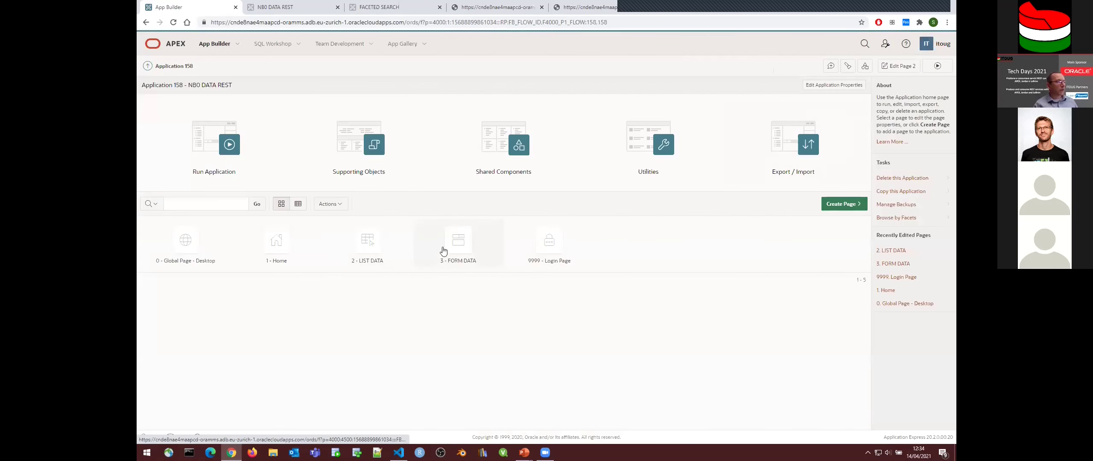
left_click(367, 241)
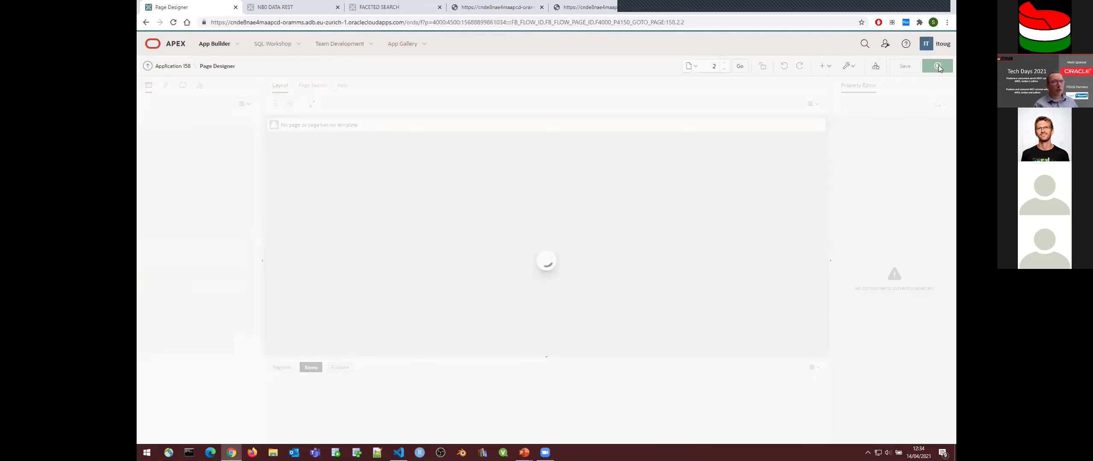
left_click(937, 66)
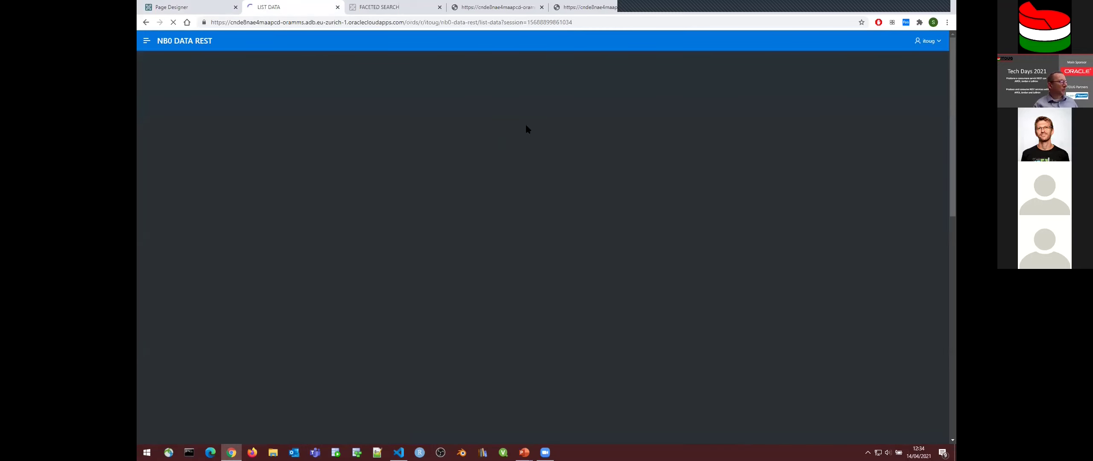
scroll(439, 149, "down", 1)
scroll(440, 146, "up", 3)
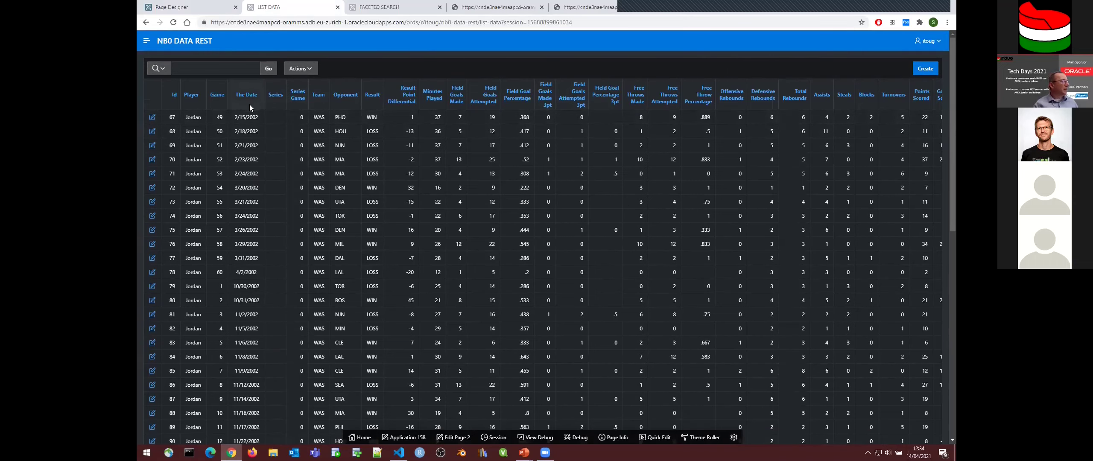
Step: Start a row highlight on the report's Result column with light-blue background #CCE5FF and black text #000000
left_click(308, 69)
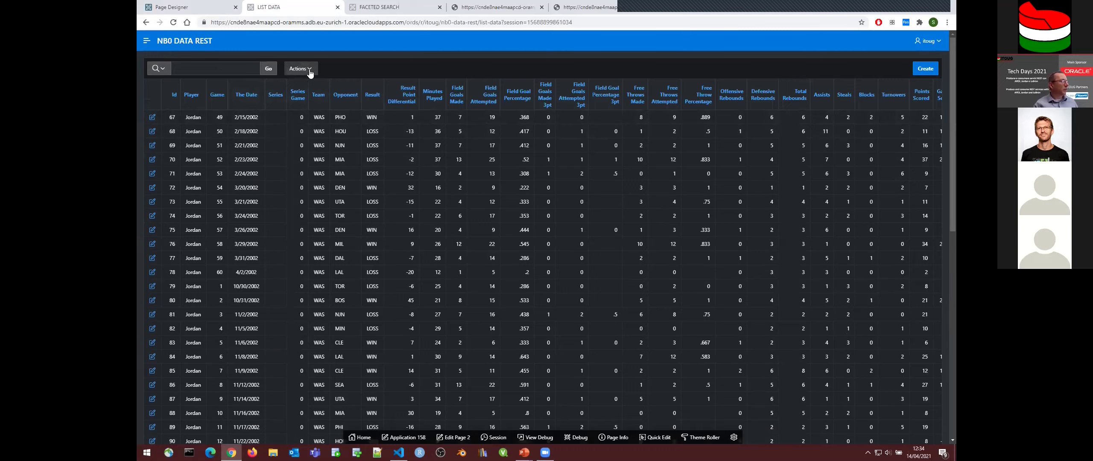
mouse_move(305, 141)
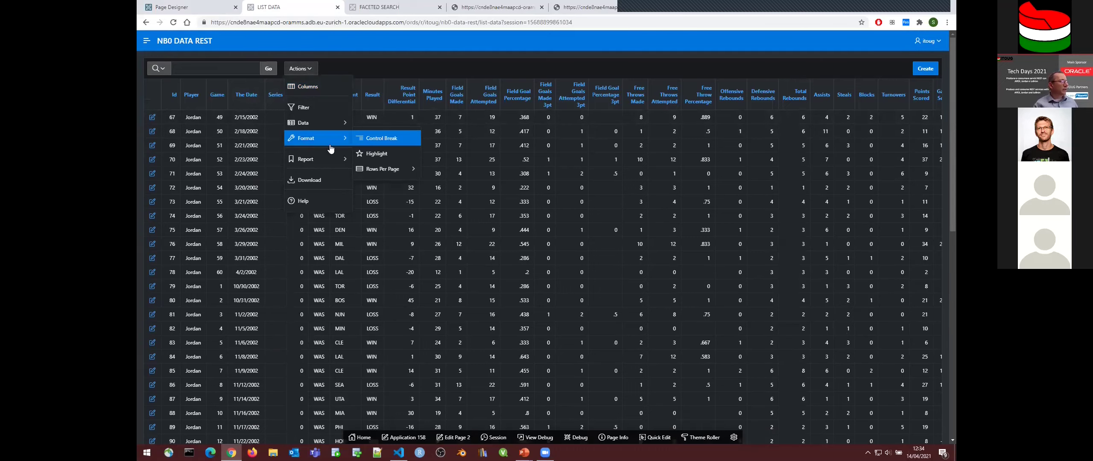
left_click(358, 152)
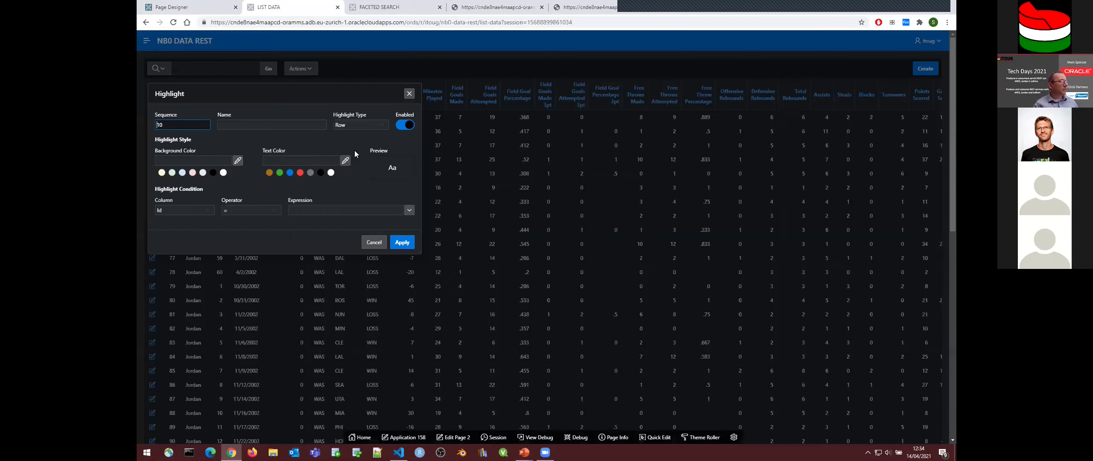
left_click(207, 210)
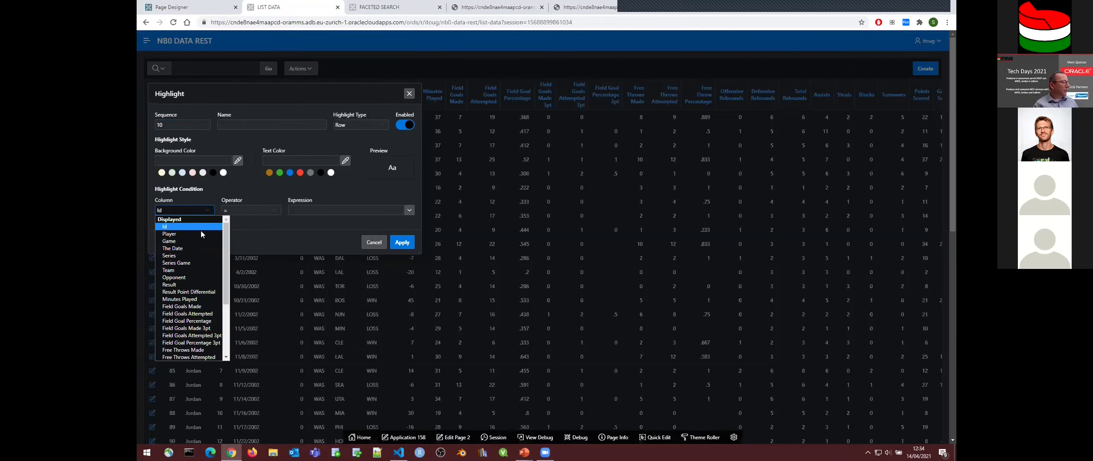
left_click(194, 284)
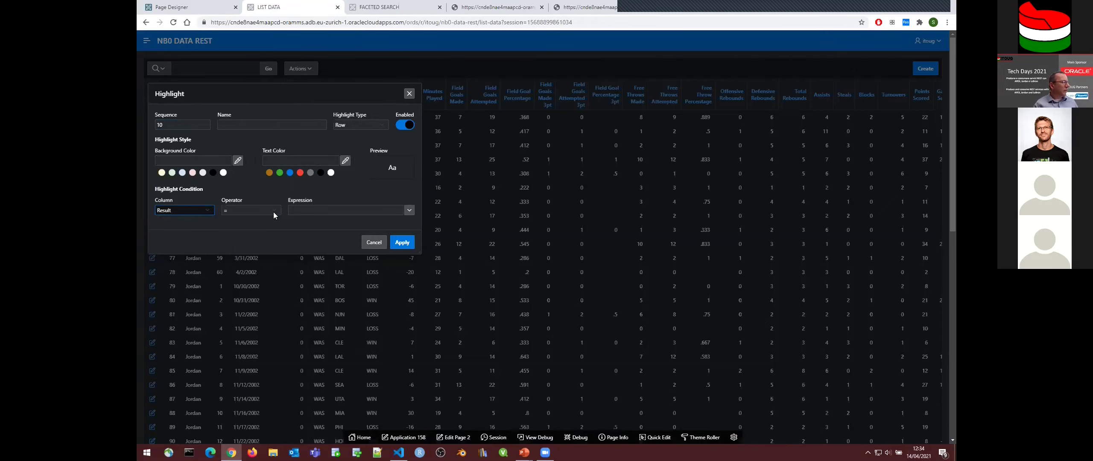
left_click(182, 172)
left_click(321, 173)
Step: Set the highlight condition's expression to WIN, apply it and check the highlighted rows
left_click(409, 210)
left_click(358, 206)
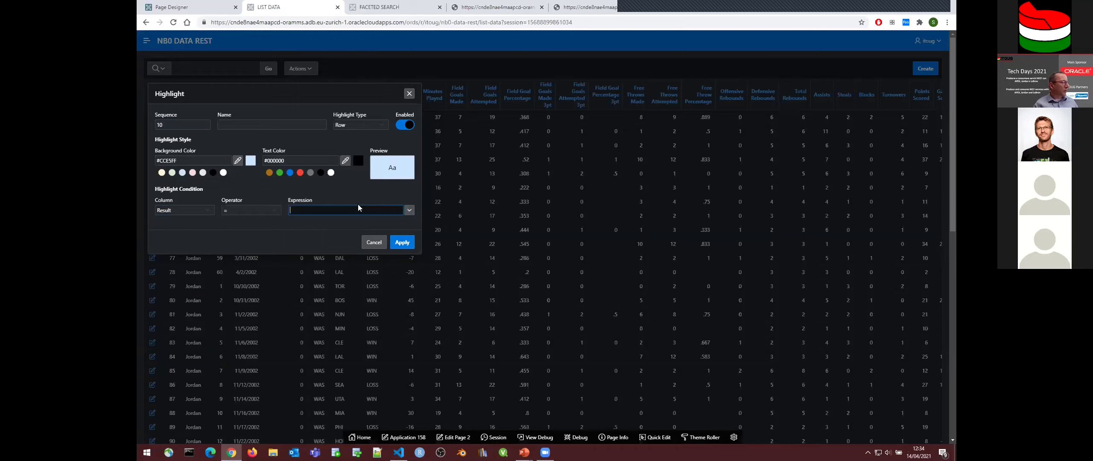
type("WIN")
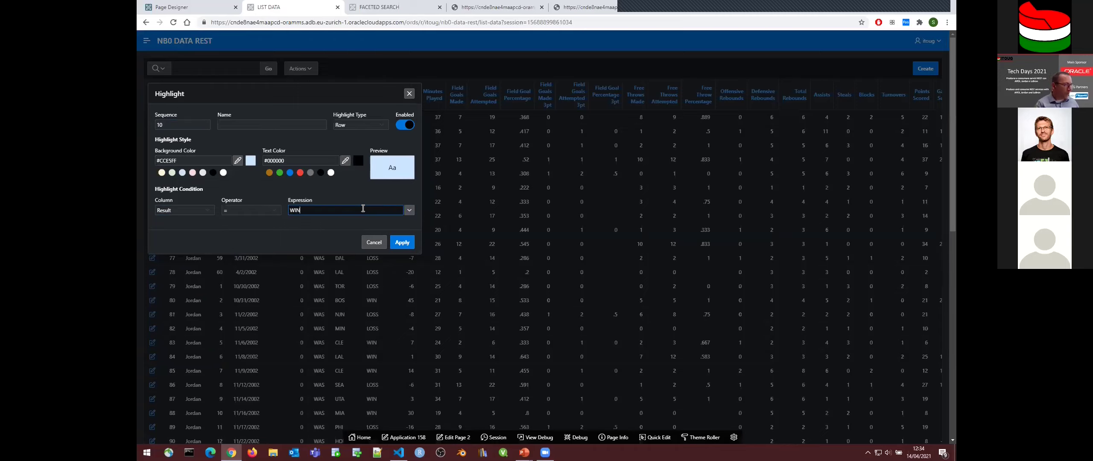
left_click(402, 243)
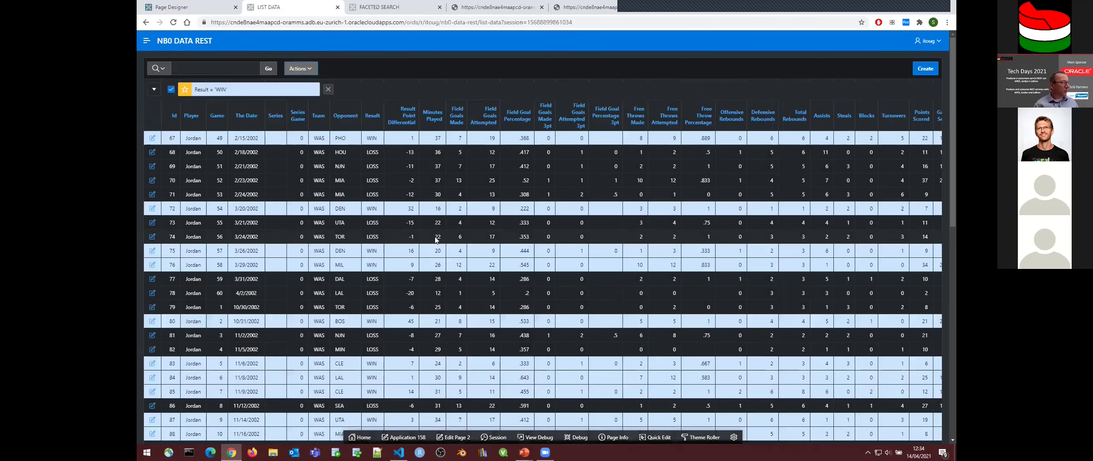
scroll(469, 247, "down", 5)
scroll(473, 255, "up", 5)
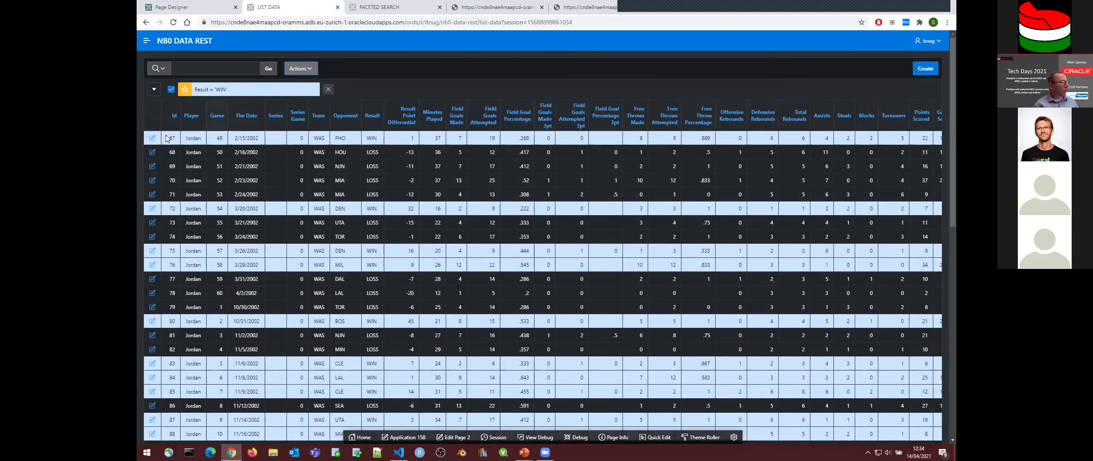
Step: Open the first report row in the edit form and look through its fields
left_click(152, 138)
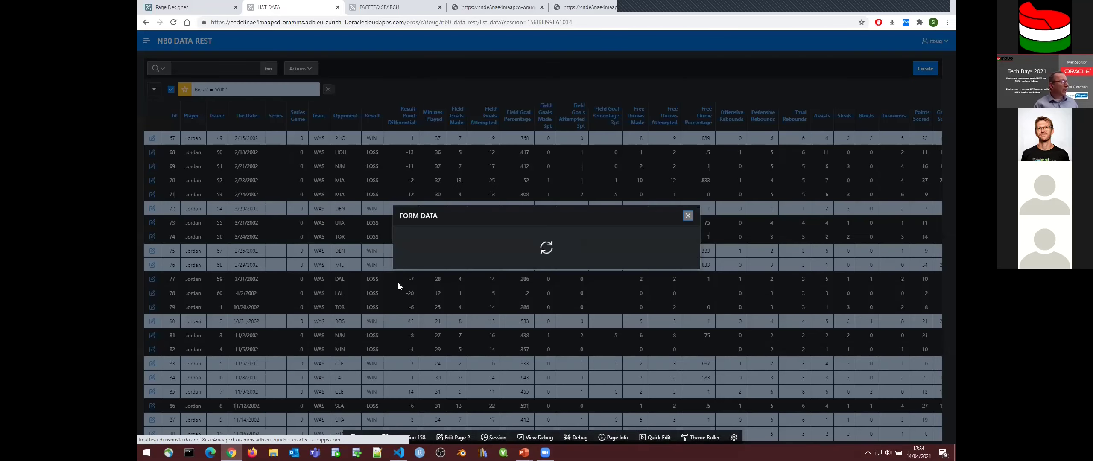
scroll(517, 224, "down", 5)
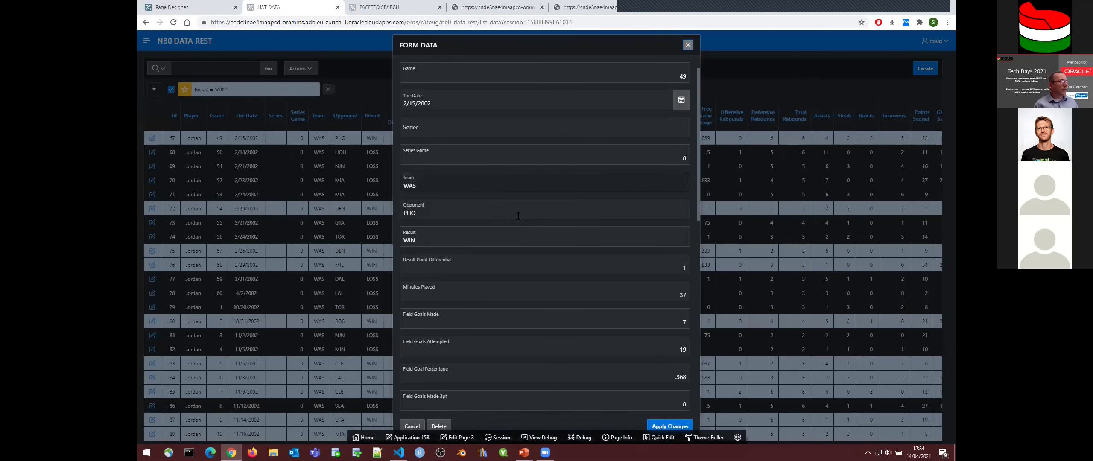
scroll(518, 227, "up", 5)
scroll(517, 227, "down", 5)
scroll(518, 227, "up", 5)
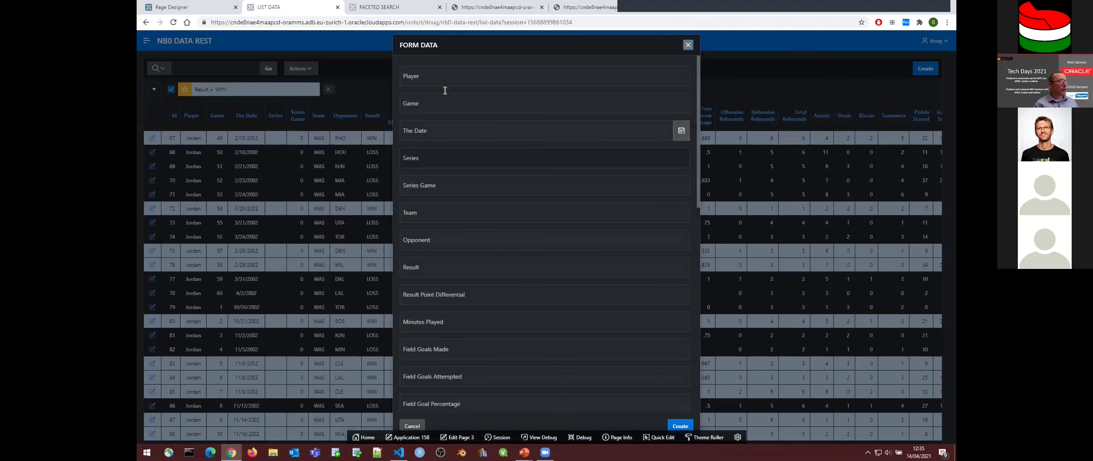
Step: Create a new record with the player's name and the date 4/28/2021
left_click(458, 74)
type("CAPANC")
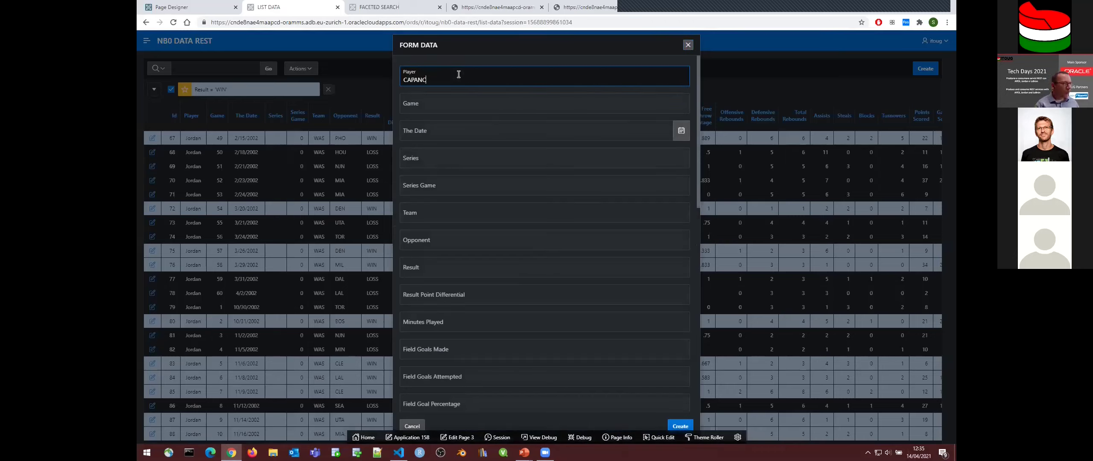
left_click(471, 107)
left_click(683, 136)
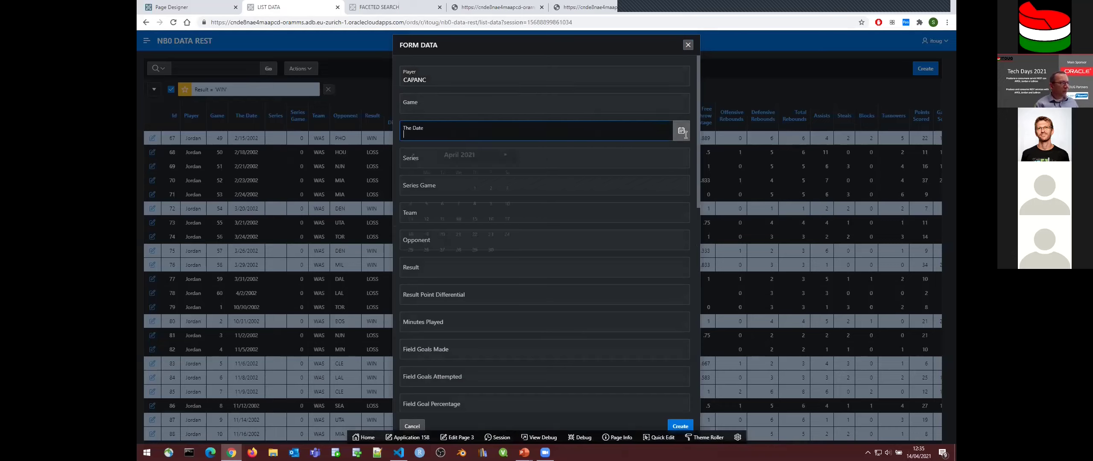
left_click(460, 251)
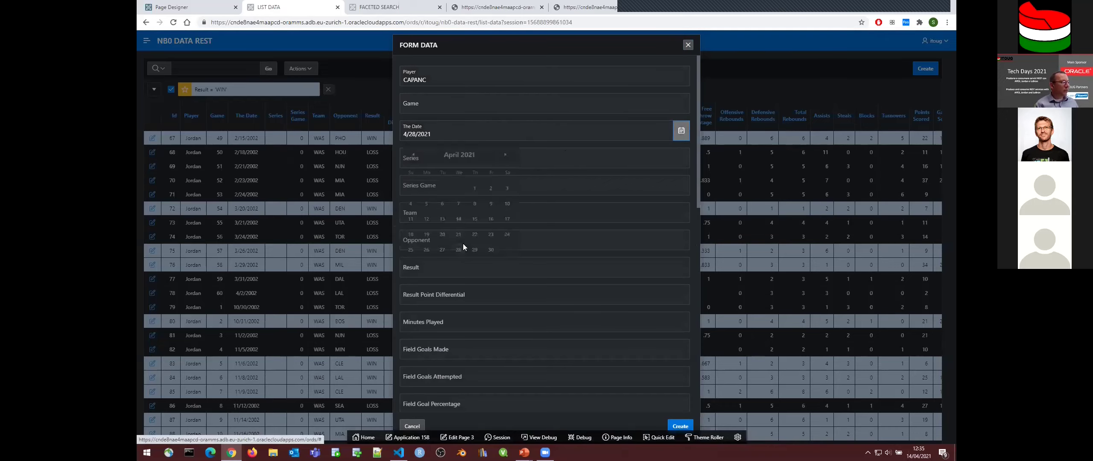
left_click(682, 427)
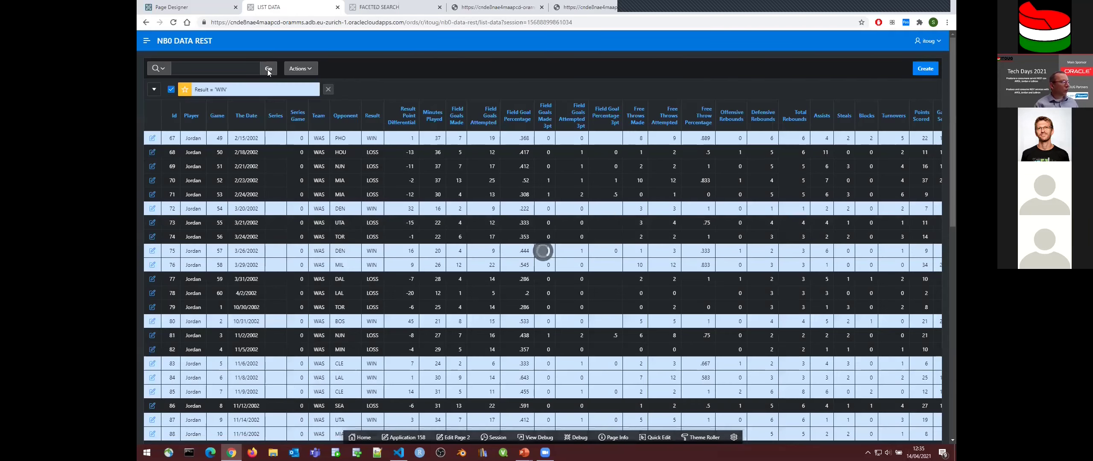
Step: Search the report for the newly added player and set that record's Game value to 11111
left_click(227, 69)
type("capanc")
key("Return")
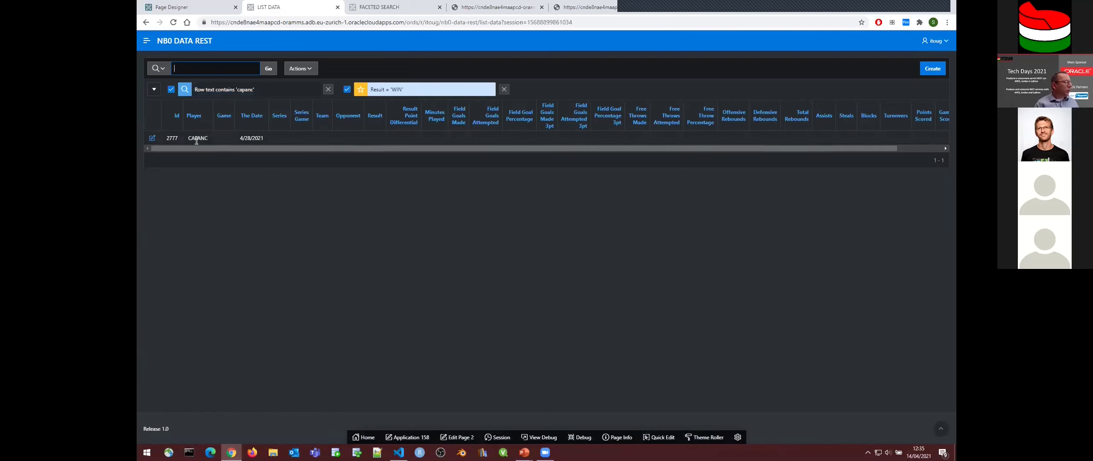
left_click(153, 138)
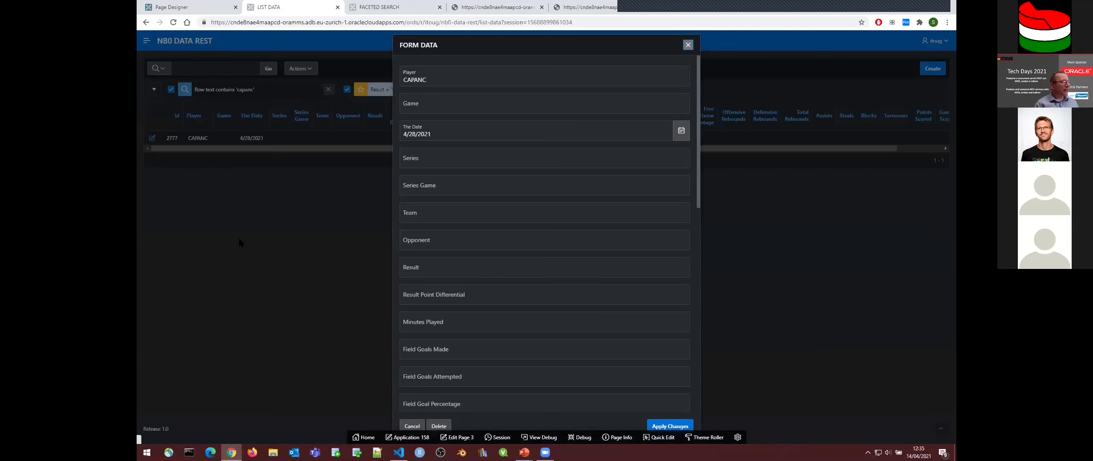
left_click(449, 105)
type("11111")
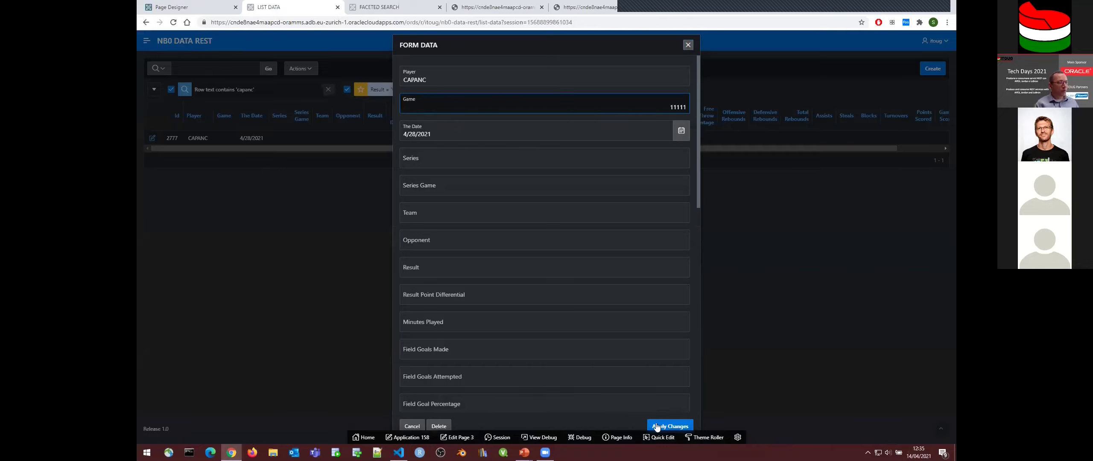
left_click(657, 427)
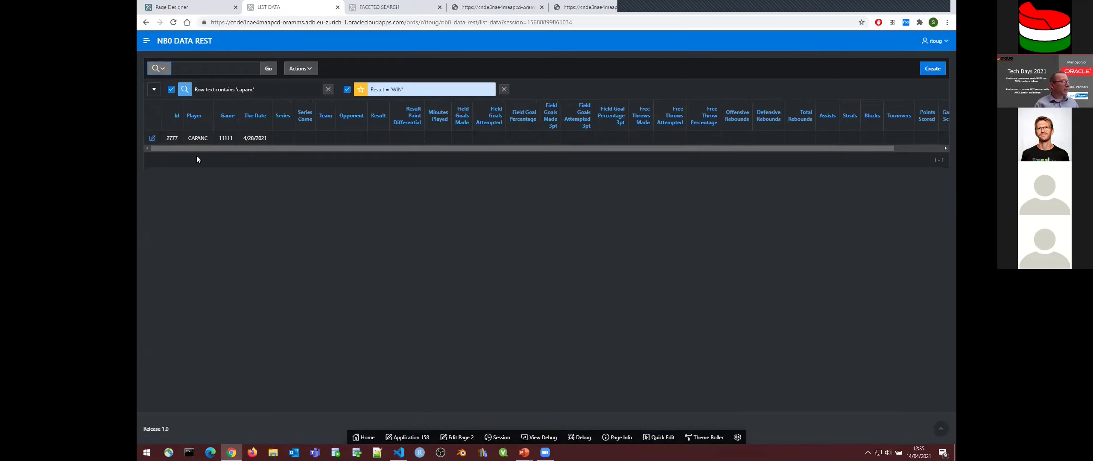
Step: Delete the newly added player's record and remove the Result = 'WIN' highlight from the report
left_click(153, 139)
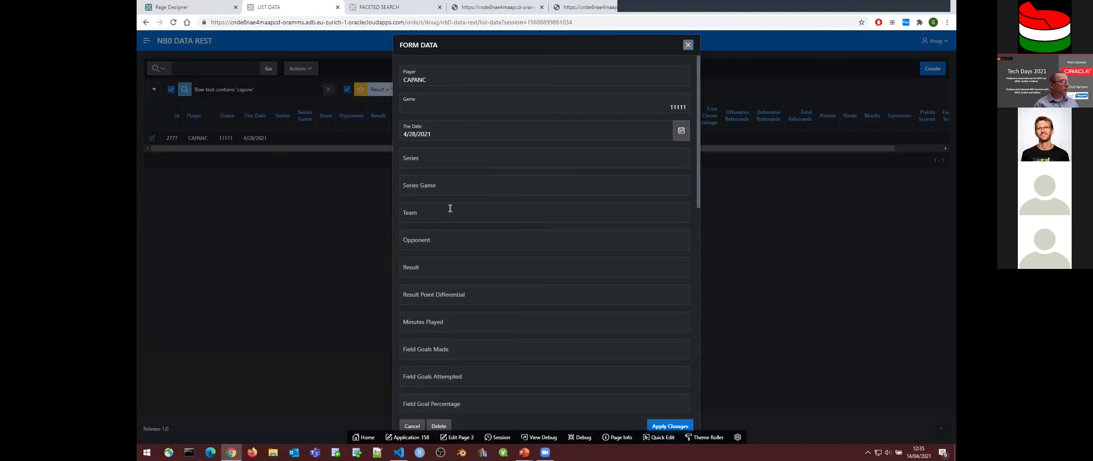
left_click(440, 426)
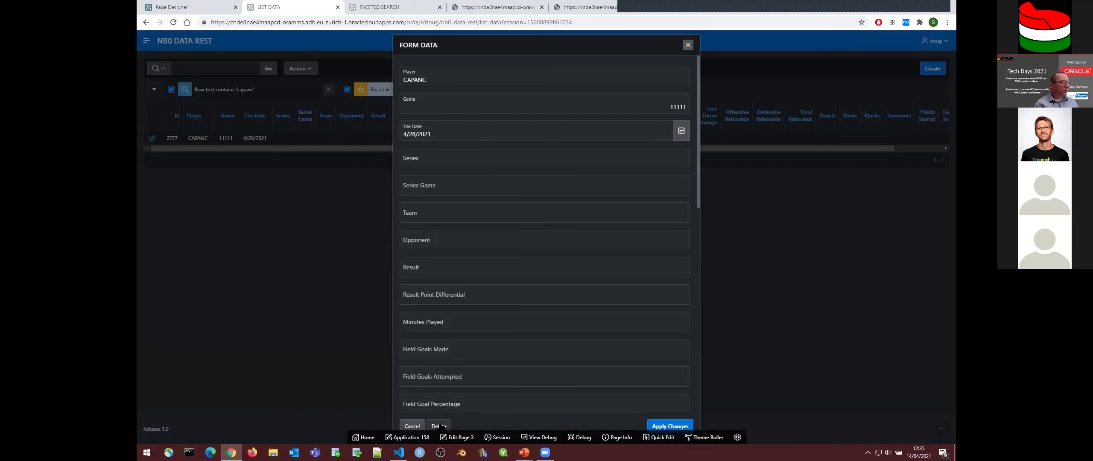
left_click(598, 259)
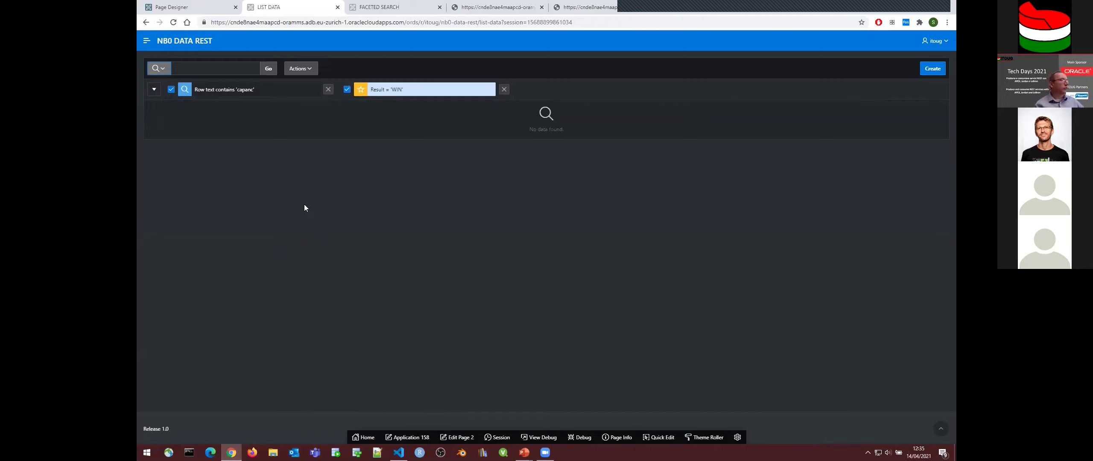
left_click(504, 91)
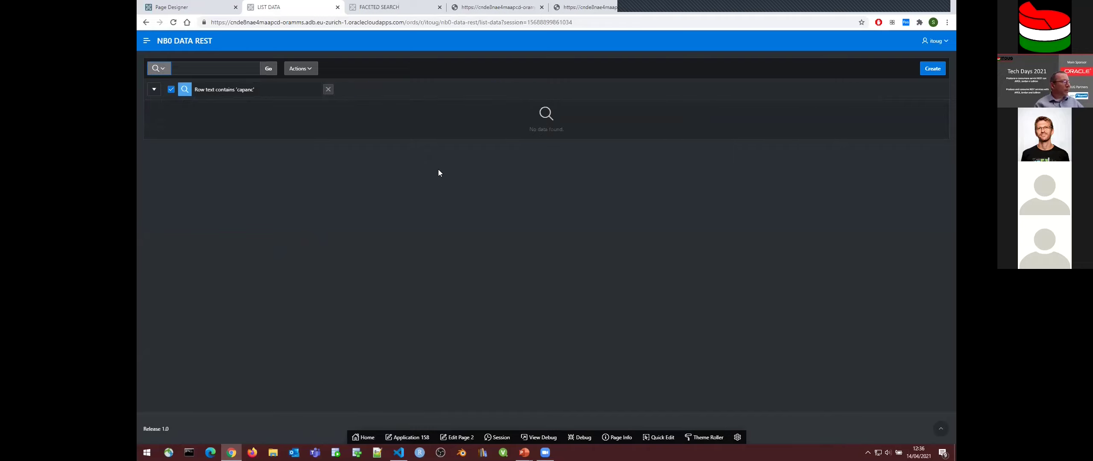